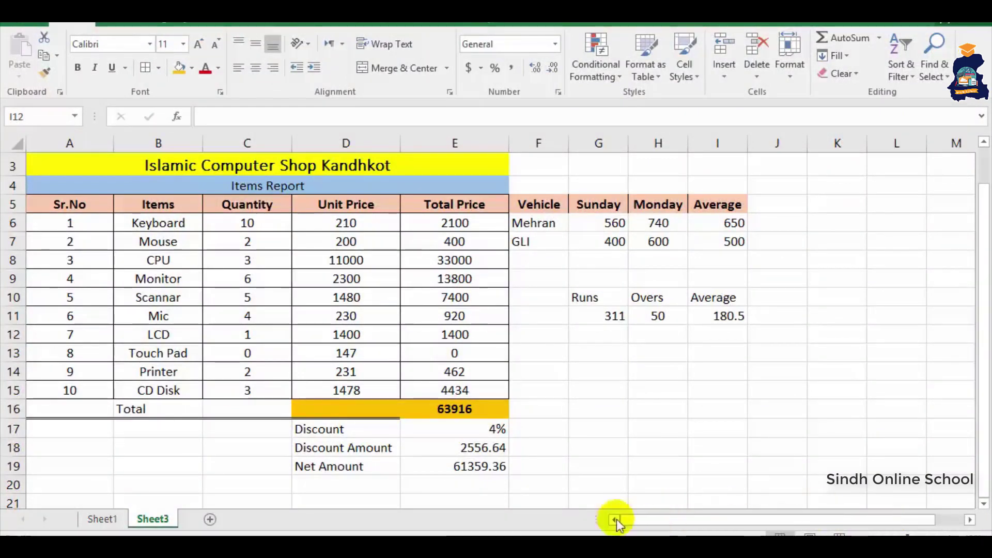
# - Clear the discount labels and values in D17:E19
pyautogui.click(313, 421)
pyautogui.click(317, 443)
pyautogui.moveTo(312, 428); pyautogui.dragTo(468, 469)
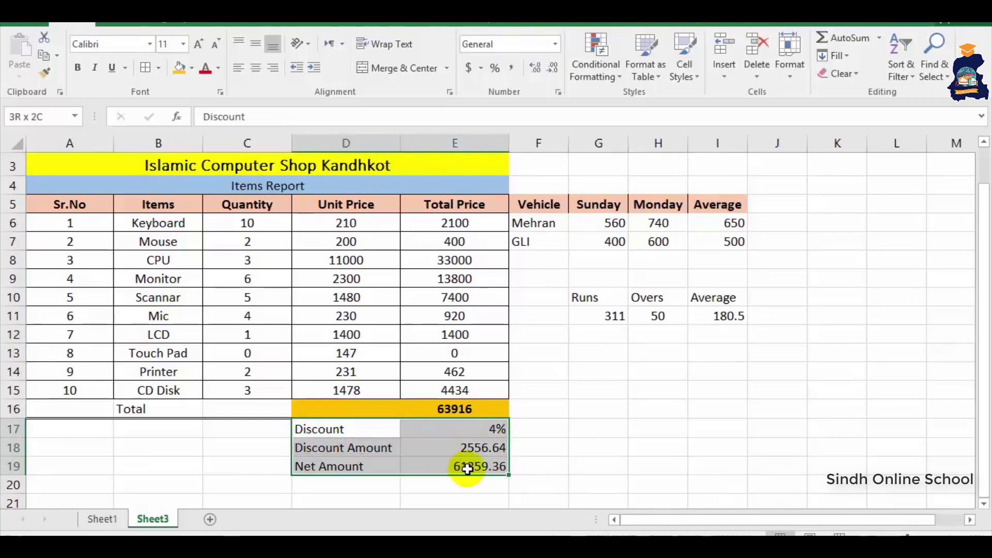
pyautogui.press('Delete')
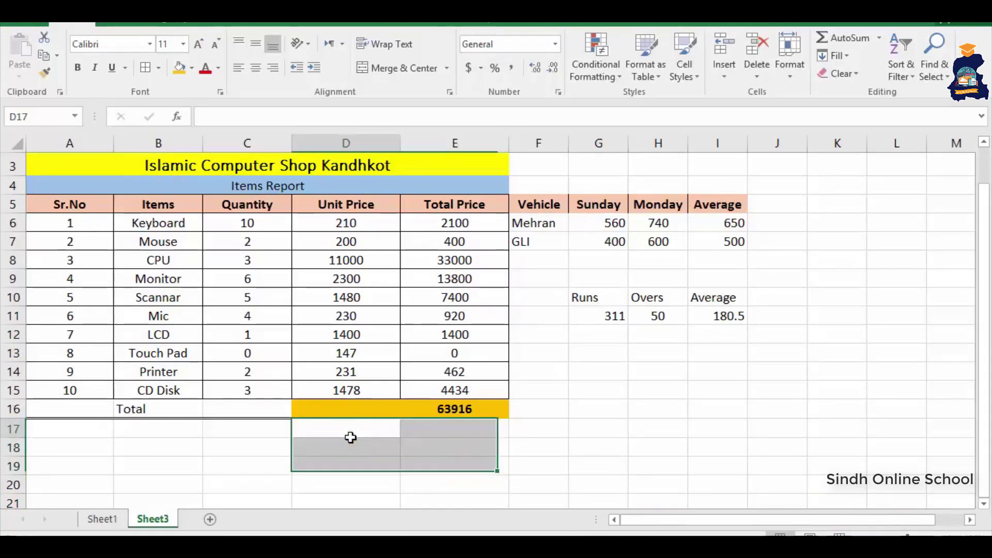
# - Enter the labels Maximum in D17 and Minimum in D18
pyautogui.click(350, 437)
pyautogui.click(350, 438)
pyautogui.write('Maximum')
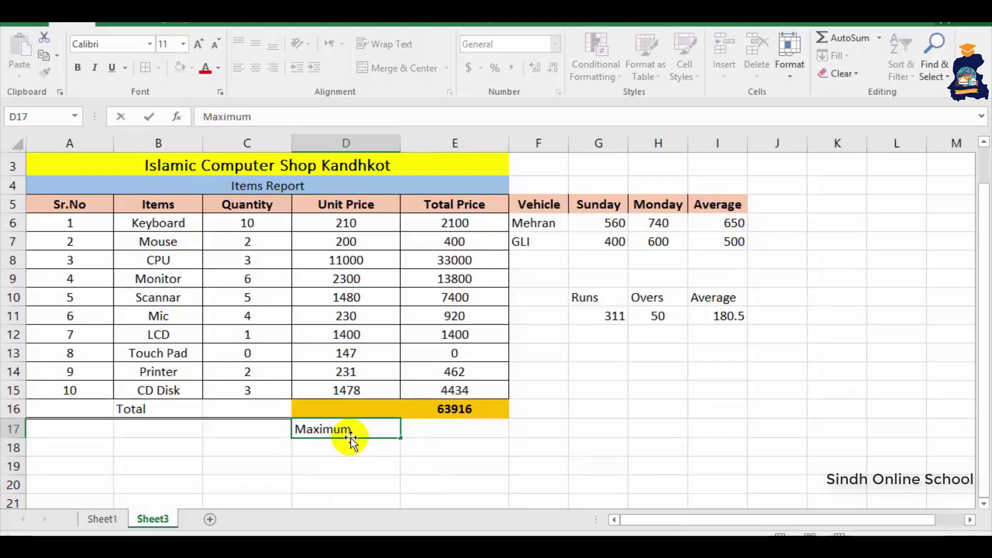
pyautogui.press('Return')
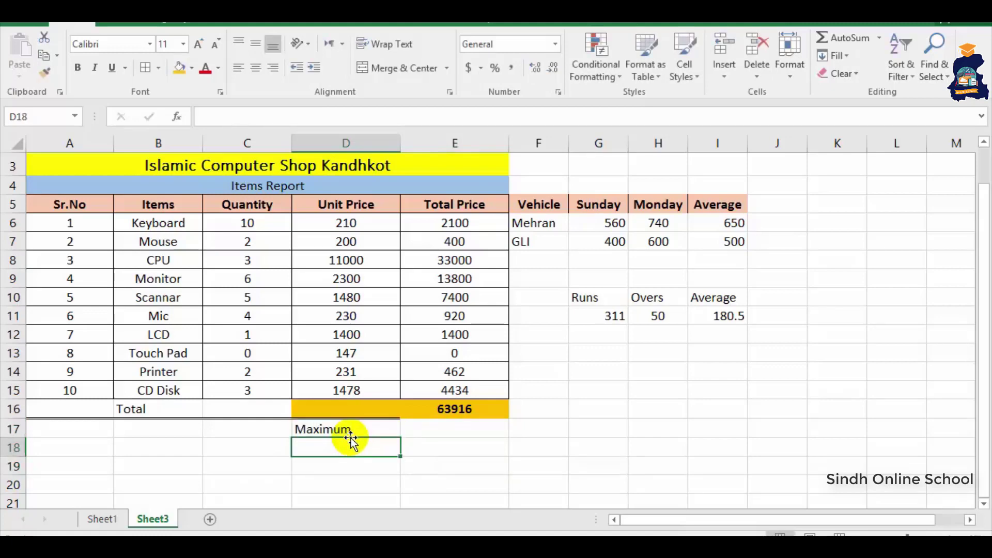
pyautogui.write('Minimum')
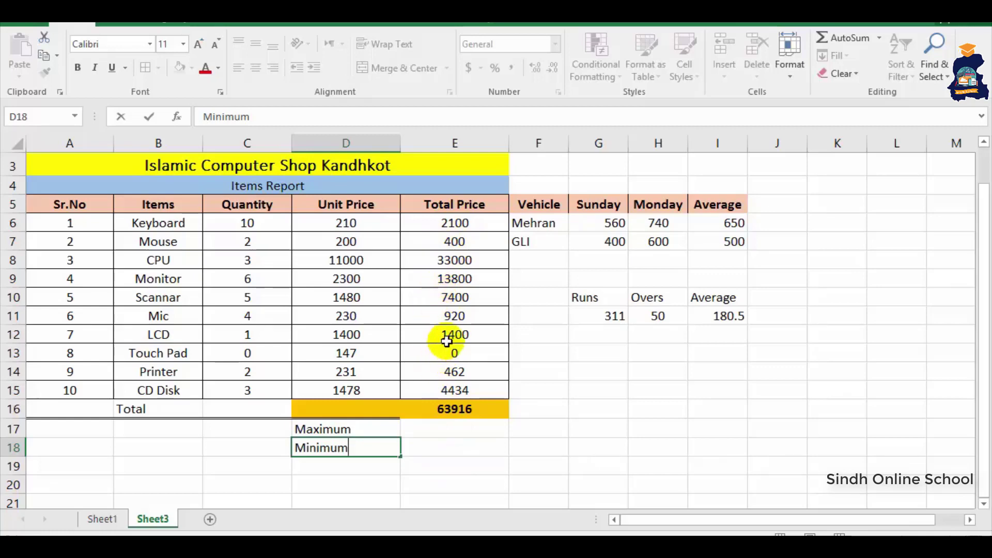
pyautogui.click(438, 432)
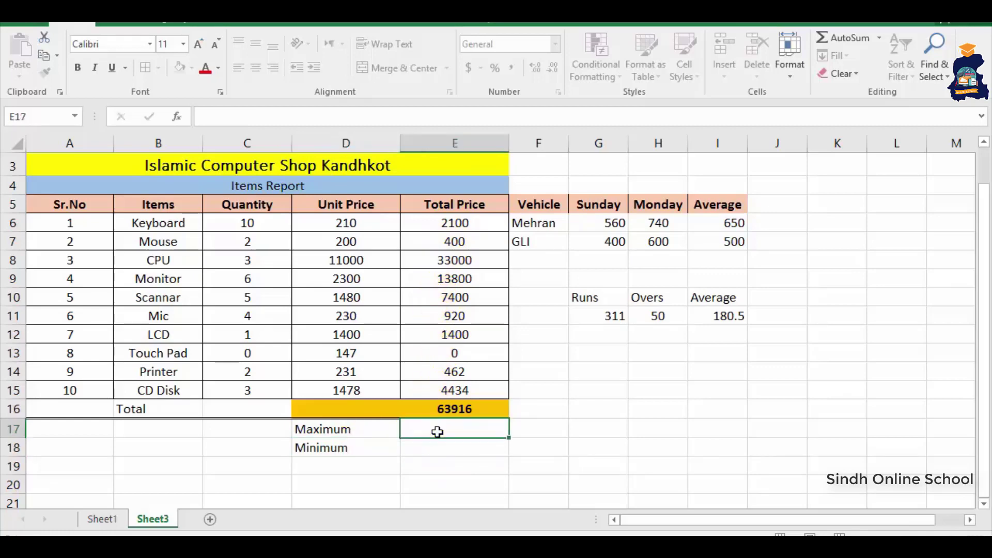
# - Enter =MAX(E6:E15) in E17 to find the largest Total Price, 33000
pyautogui.write('=max')
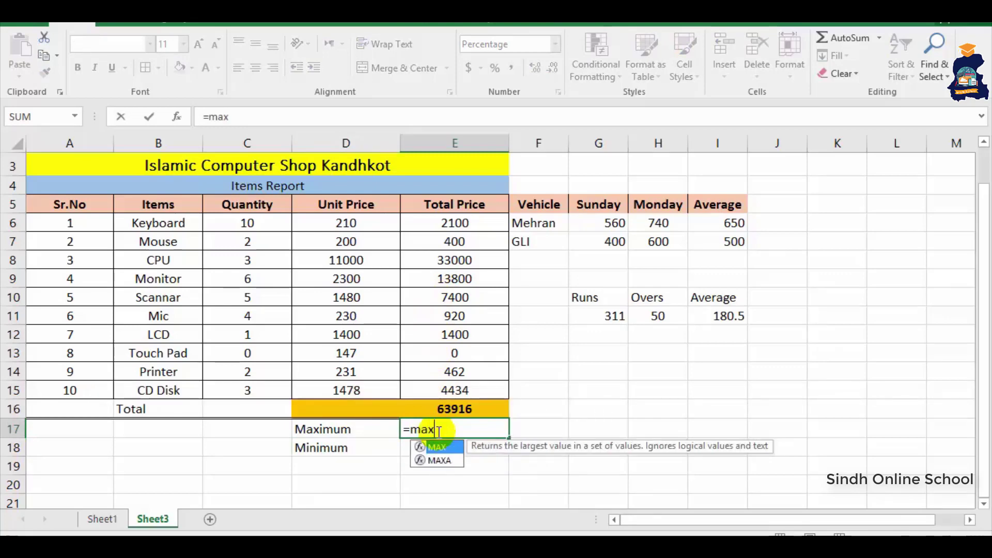
pyautogui.write('(')
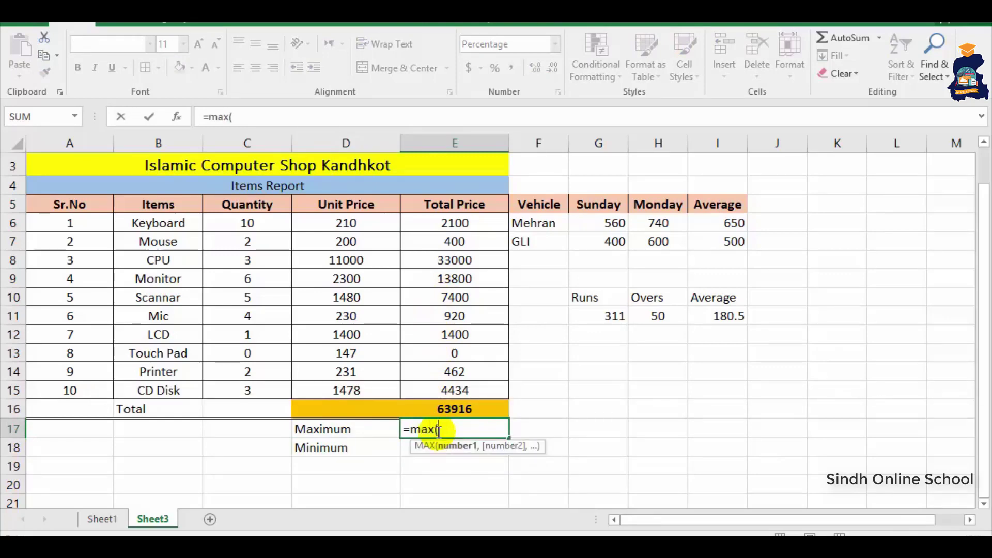
pyautogui.moveTo(444, 225); pyautogui.dragTo(445, 394)
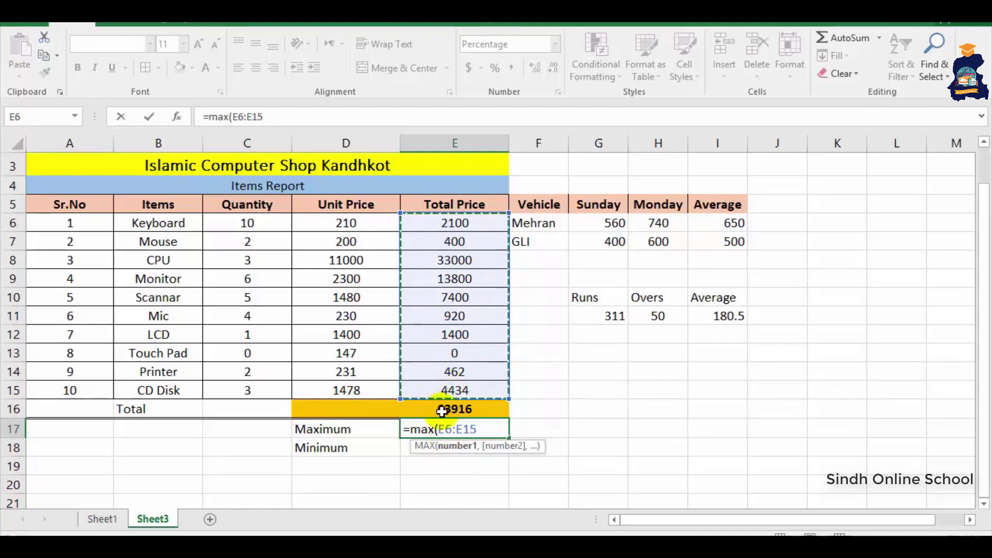
pyautogui.press('Return')
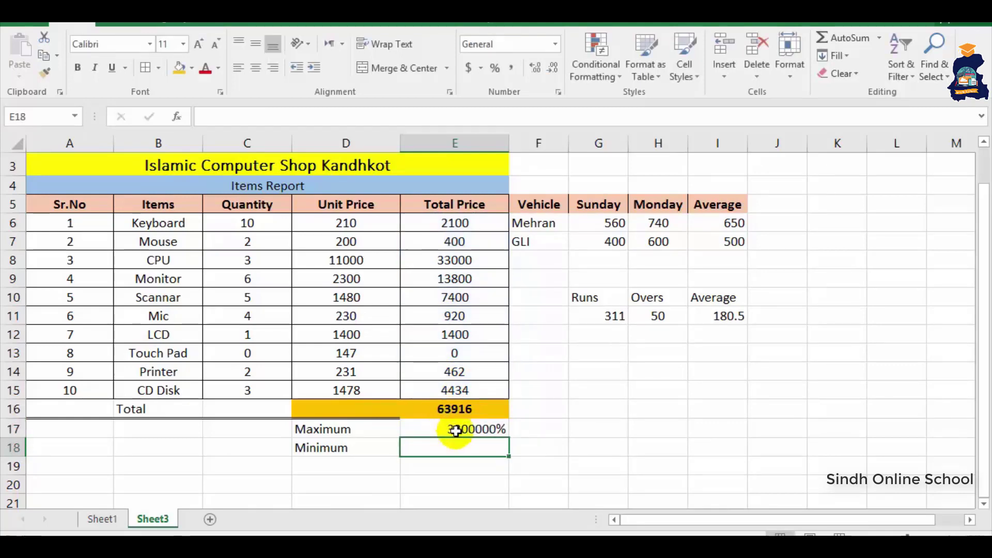
# - Switch E17 to General number format, then begin a =MIN formula in E18
pyautogui.click(455, 429)
pyautogui.click(553, 47)
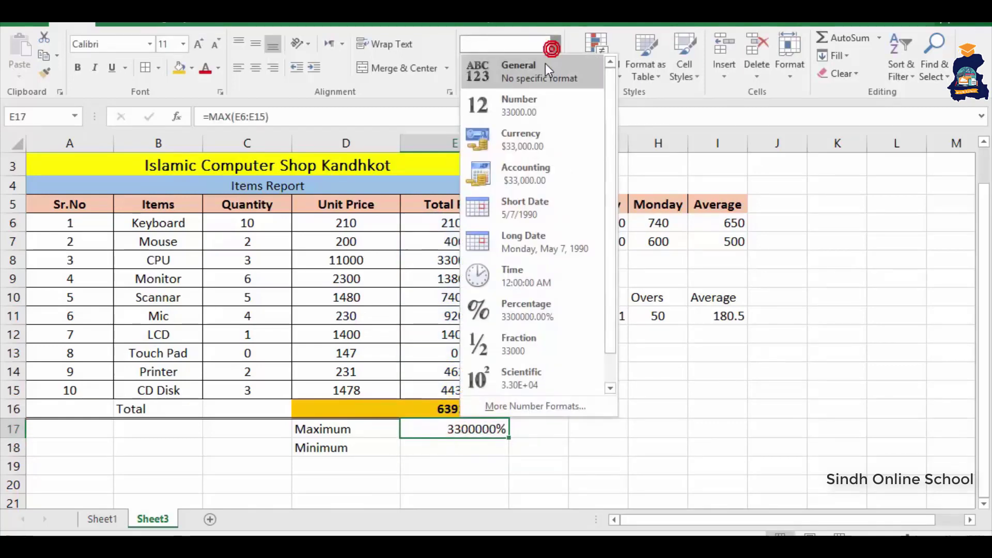
pyautogui.click(544, 64)
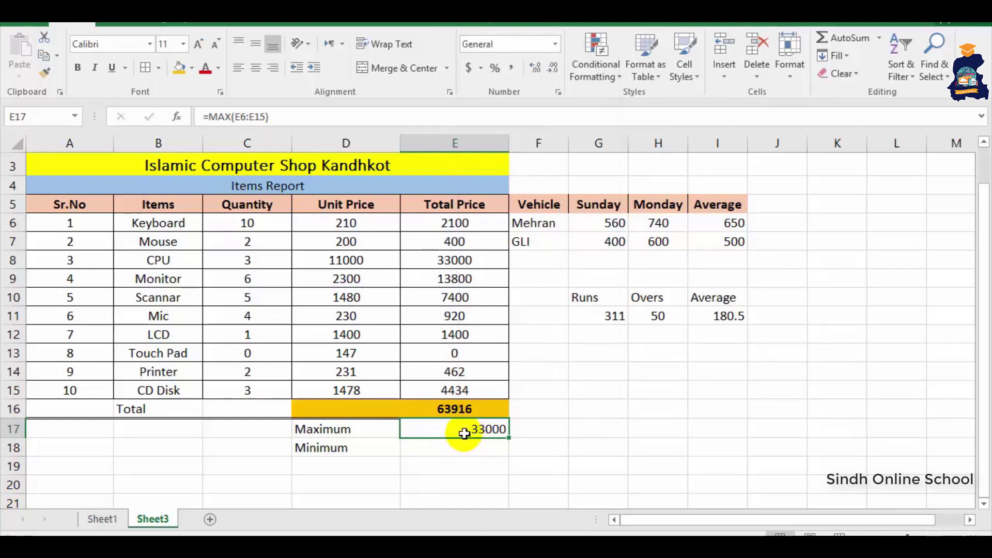
pyautogui.click(471, 452)
pyautogui.write('=min')
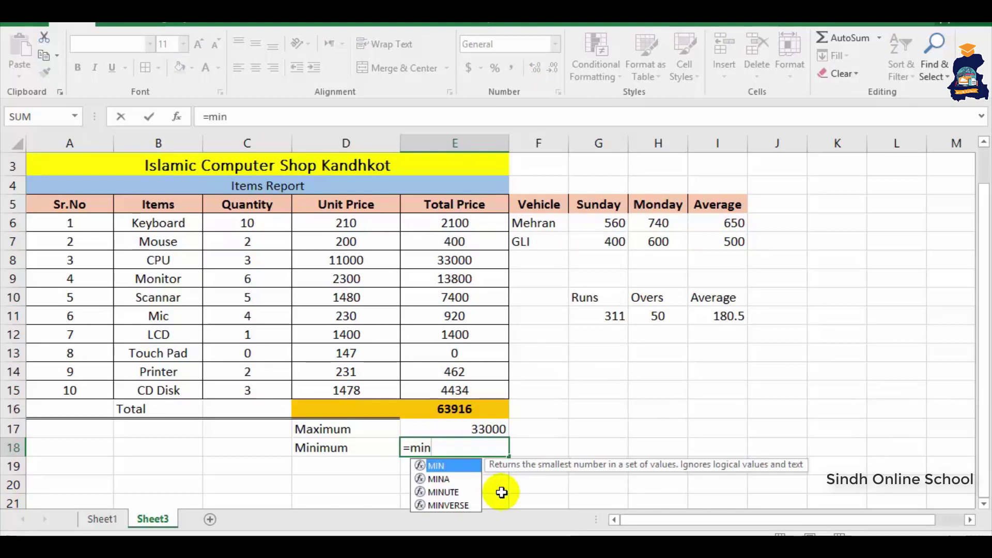
pyautogui.write('(')
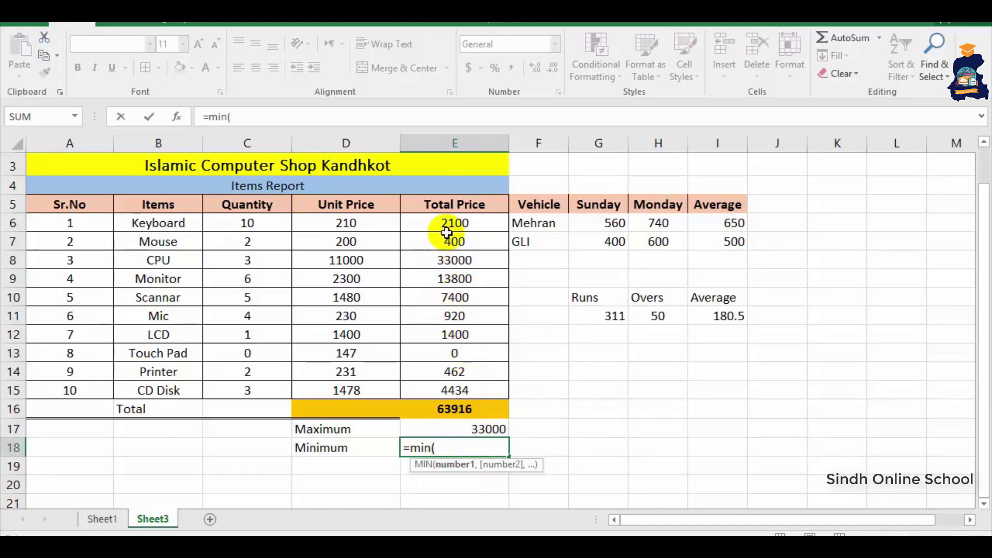
# - Complete =MIN(E6:E15) in E18, showing 0, then select the Total Price values E6:E16
pyautogui.moveTo(447, 233); pyautogui.dragTo(450, 390)
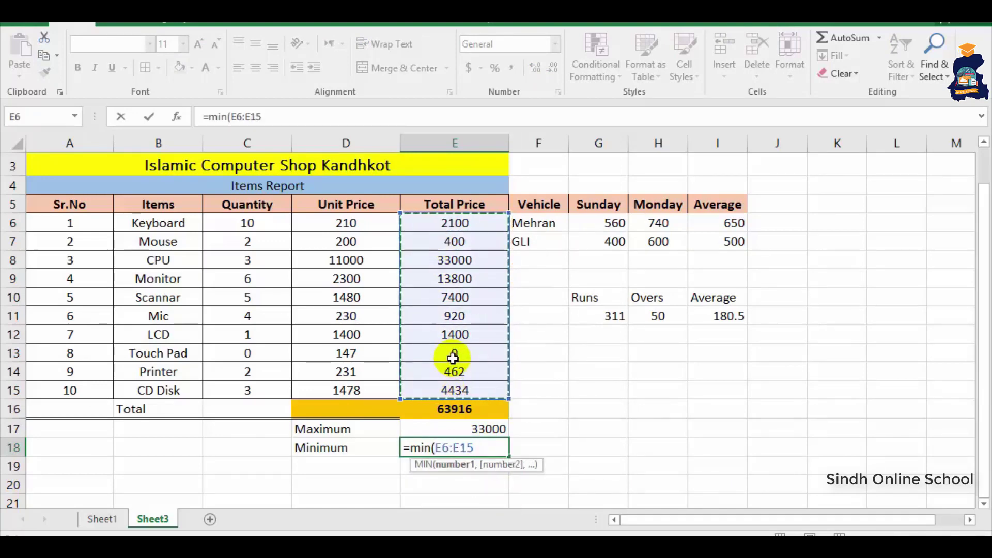
pyautogui.press('Return')
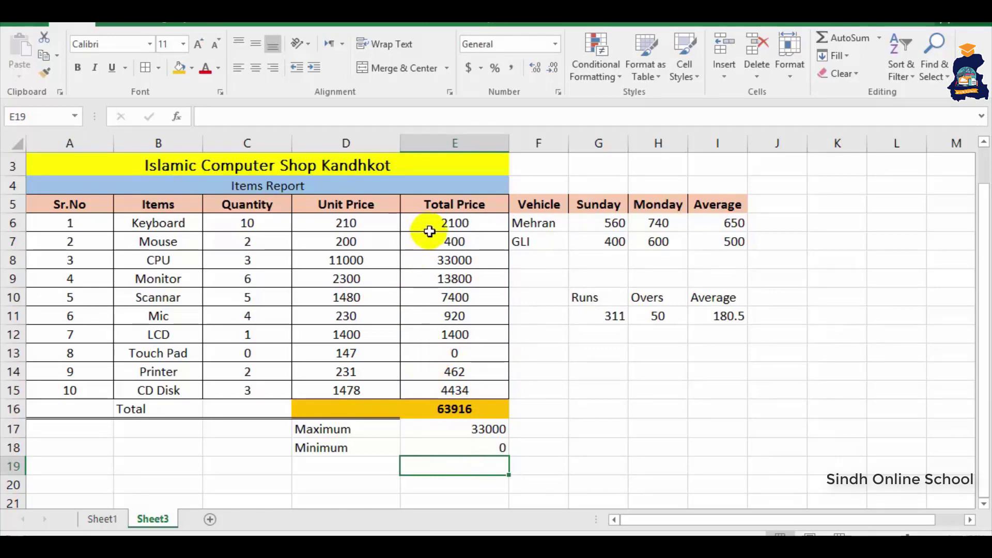
pyautogui.moveTo(435, 224); pyautogui.dragTo(438, 409)
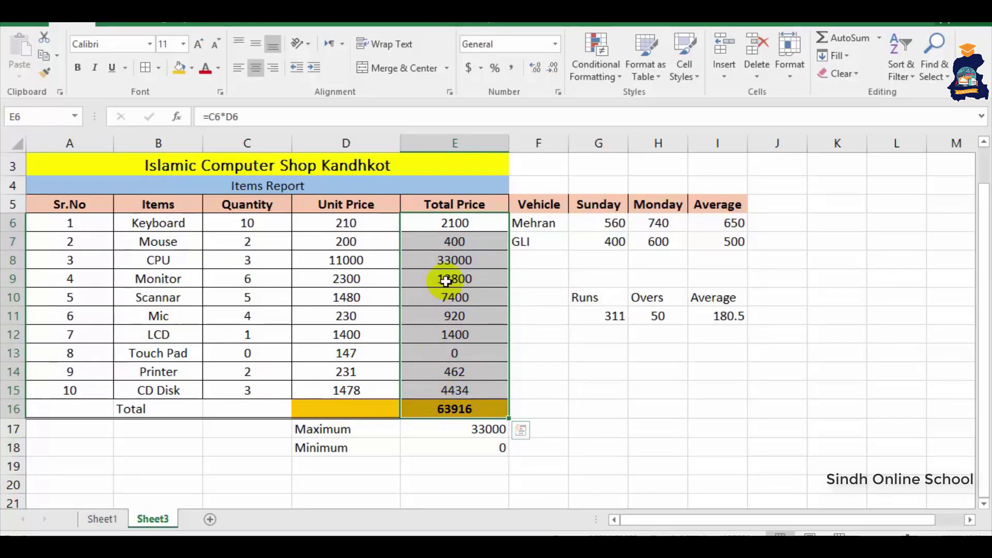
pyautogui.click(587, 75)
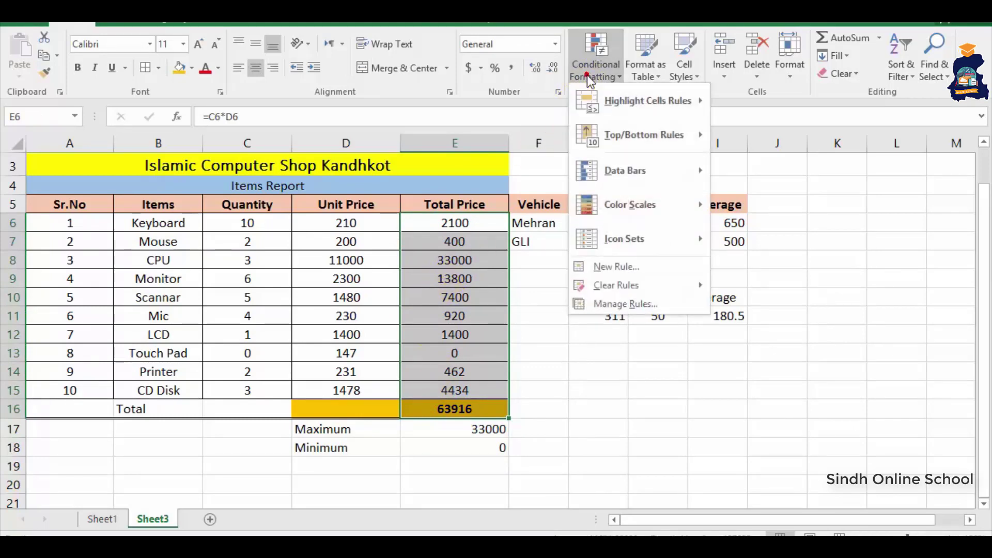
pyautogui.moveTo(603, 179)
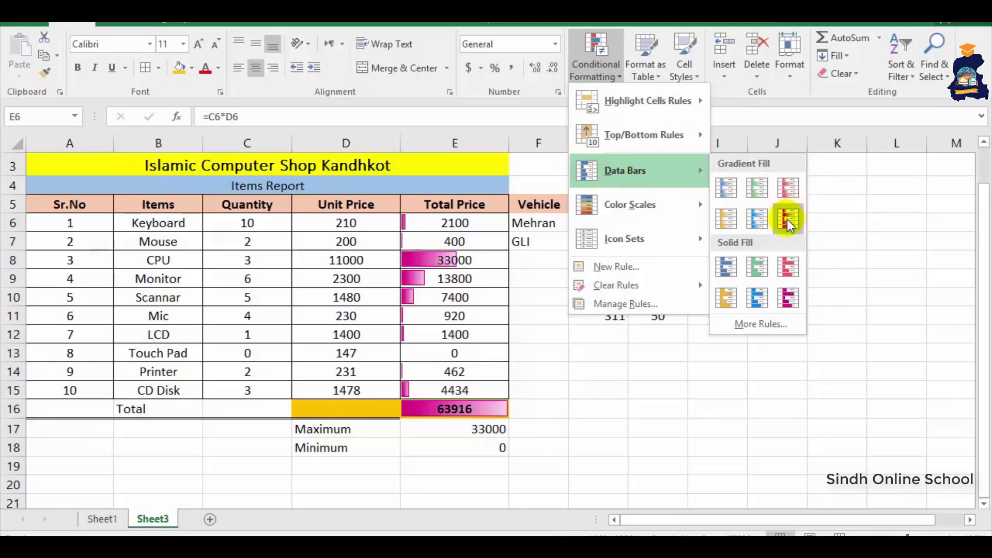
pyautogui.click(755, 221)
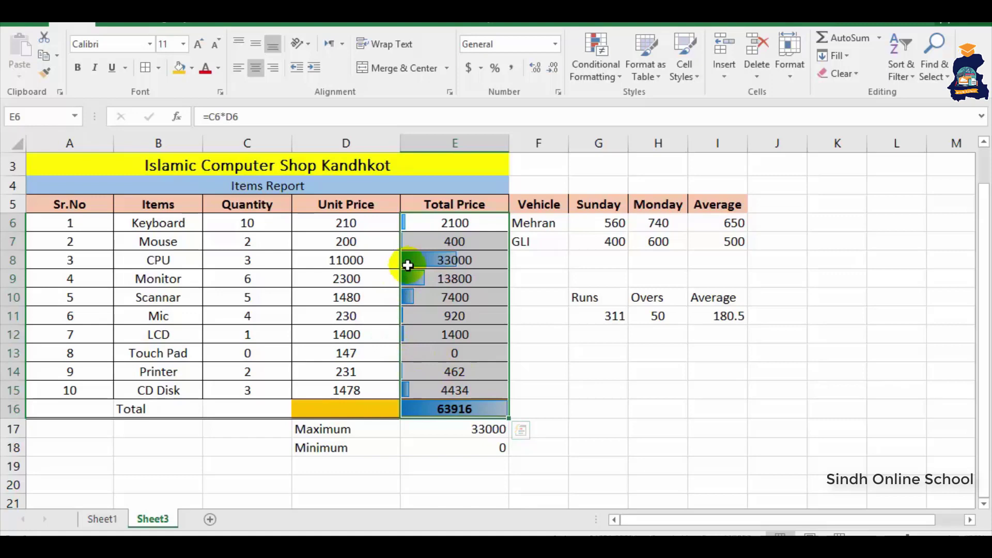
pyautogui.hotkey('ctrl', 'z')
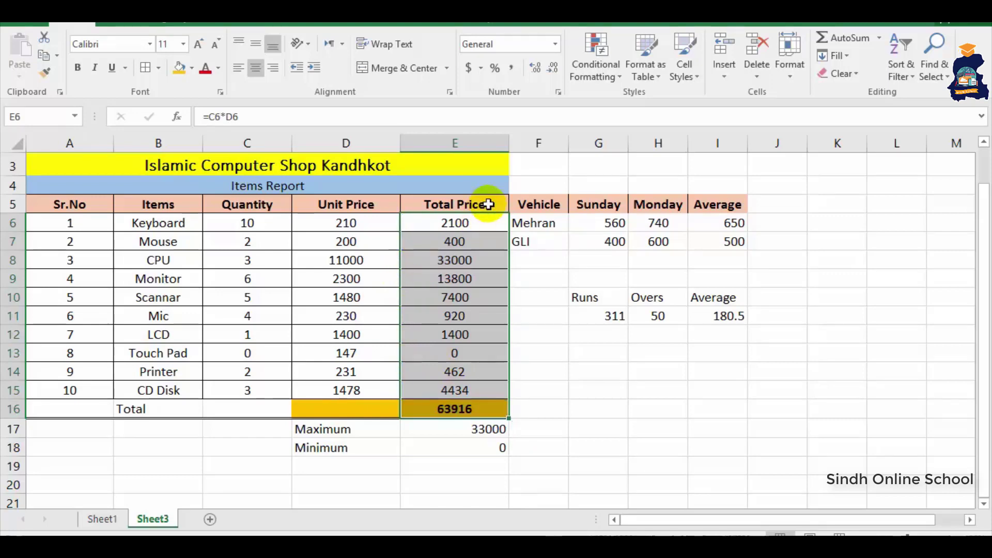
pyautogui.click(586, 74)
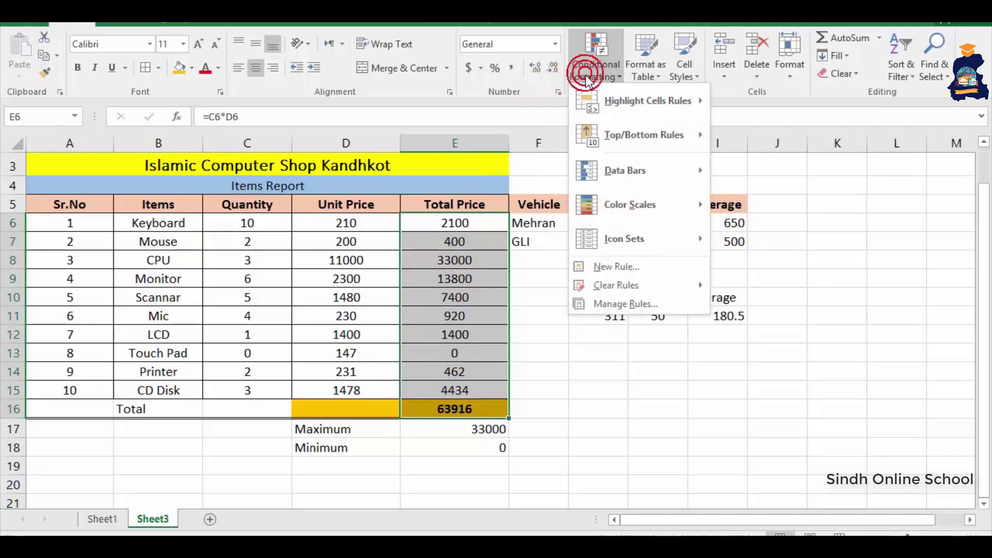
pyautogui.moveTo(615, 253)
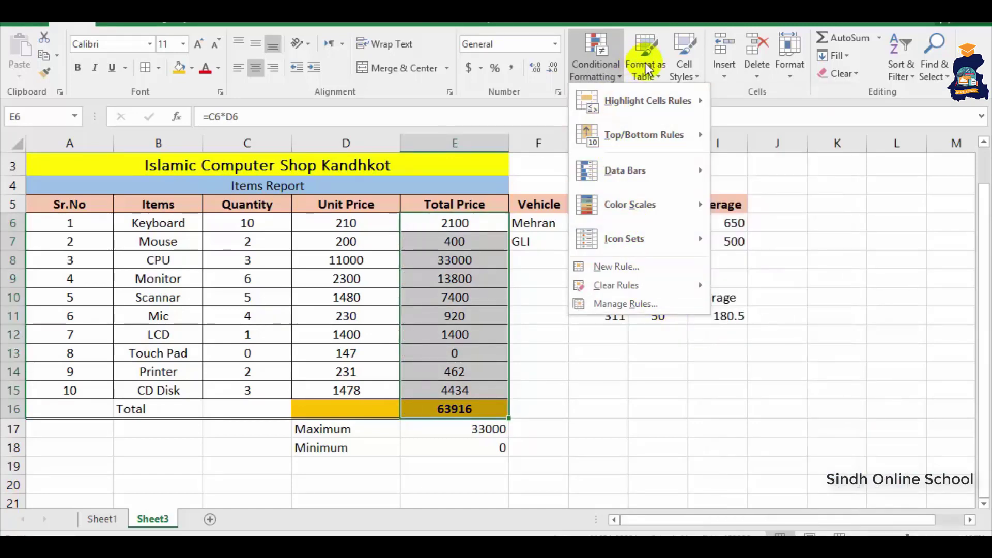
pyautogui.click(641, 465)
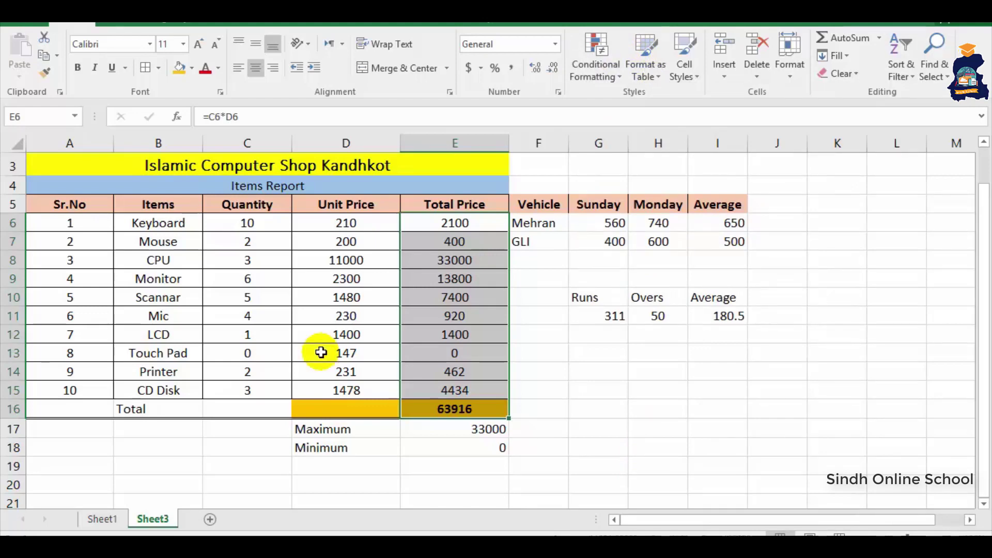
# - Format the Items Report block as a table with a light, black-header style
pyautogui.click(640, 75)
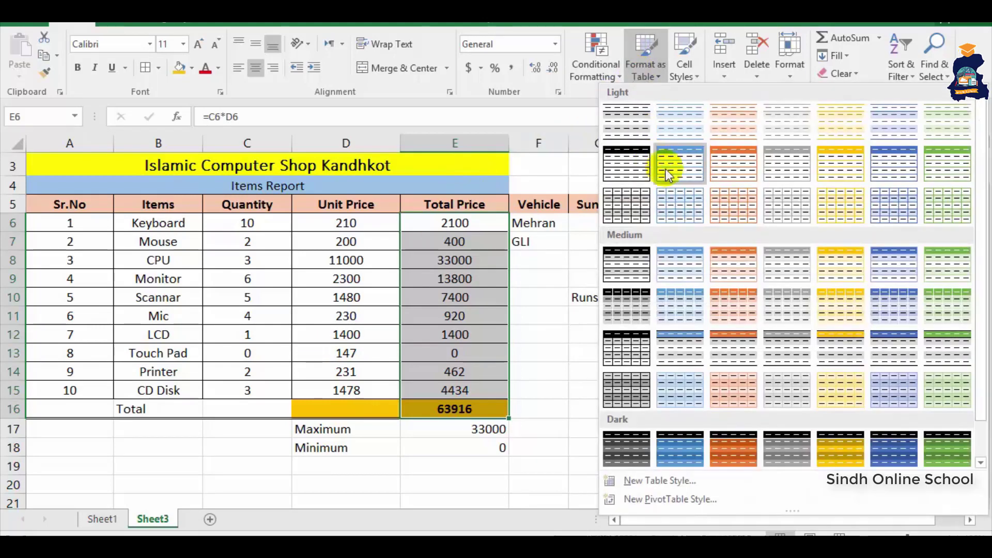
pyautogui.click(630, 175)
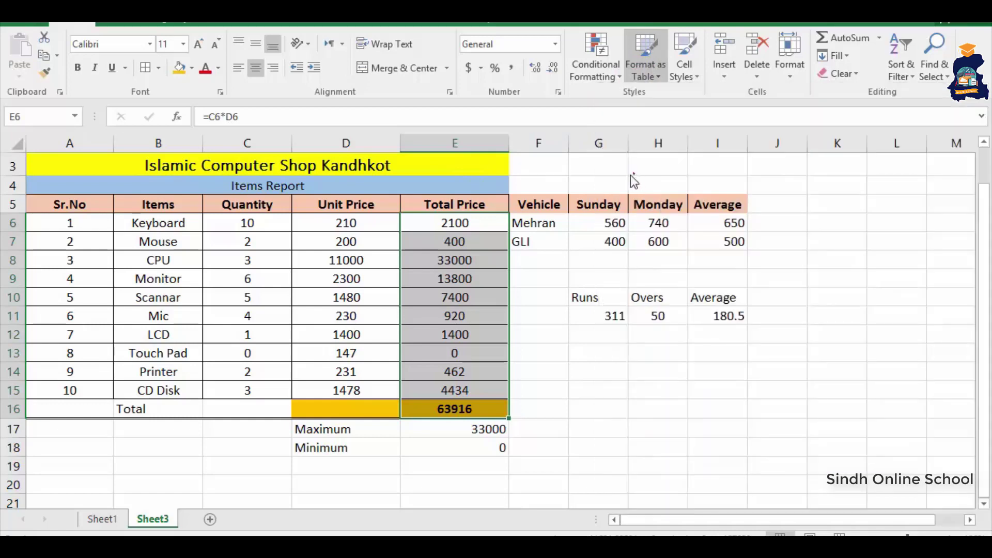
pyautogui.moveTo(88, 164); pyautogui.dragTo(365, 406)
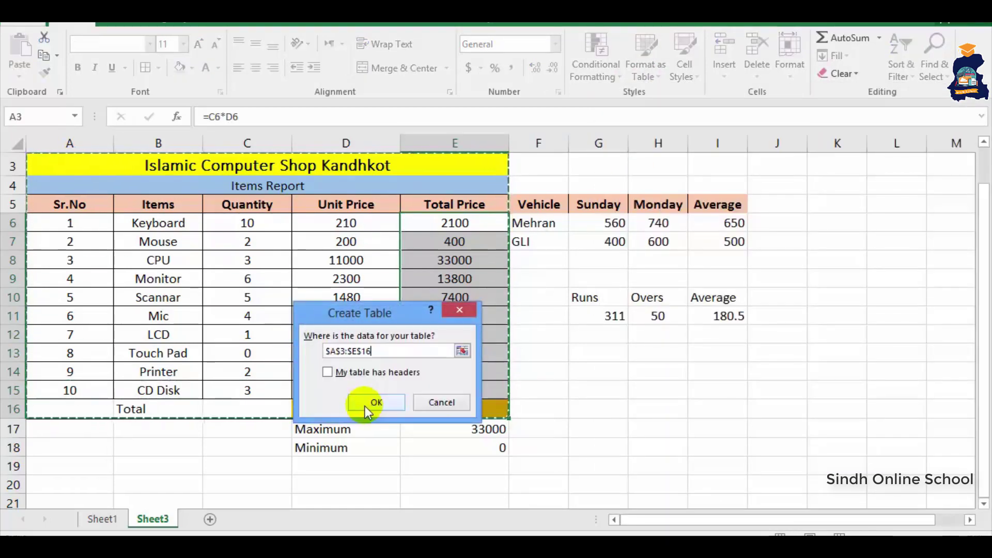
pyautogui.click(365, 405)
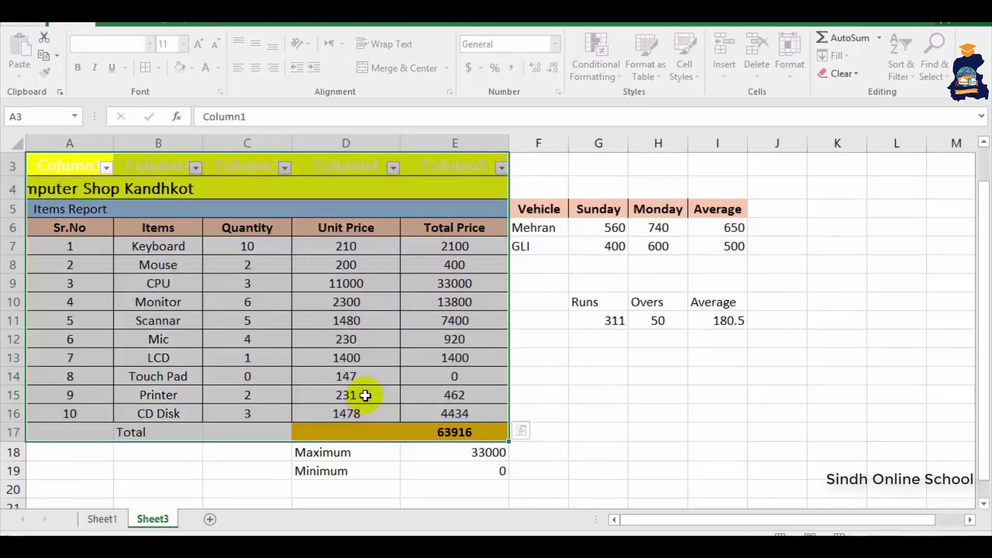
pyautogui.click(349, 289)
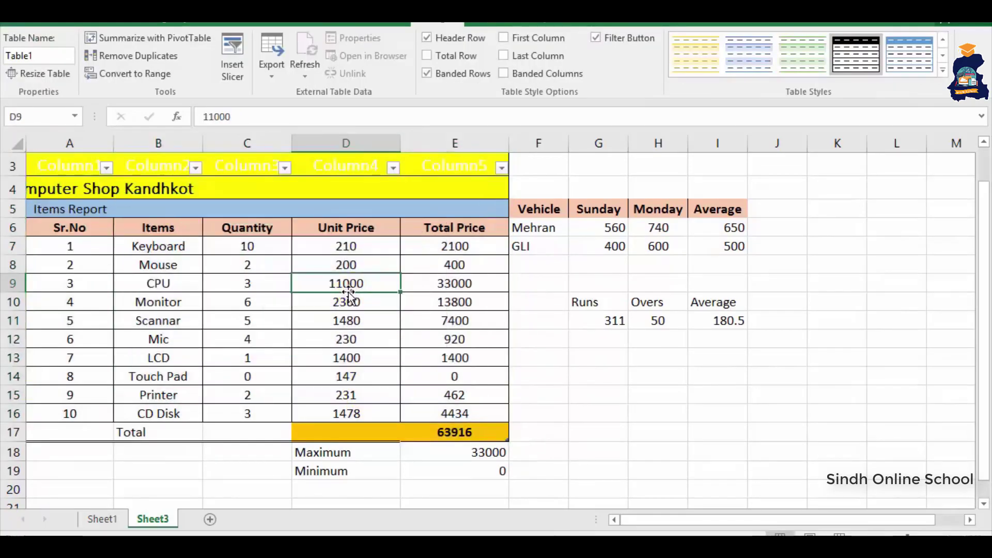
# - Filter the Items column to hide the CPU row, then undo with Ctrl+Z
pyautogui.click(285, 168)
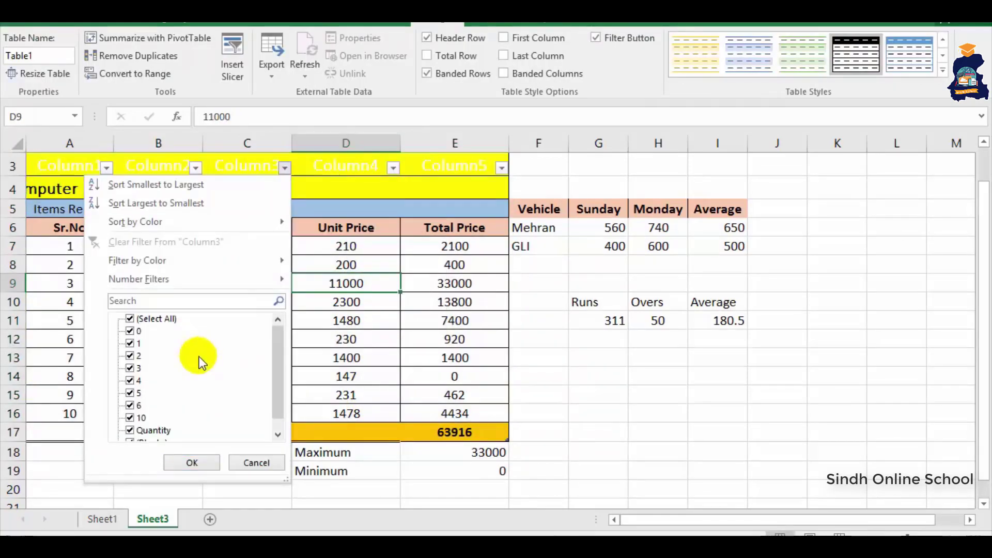
pyautogui.click(402, 350)
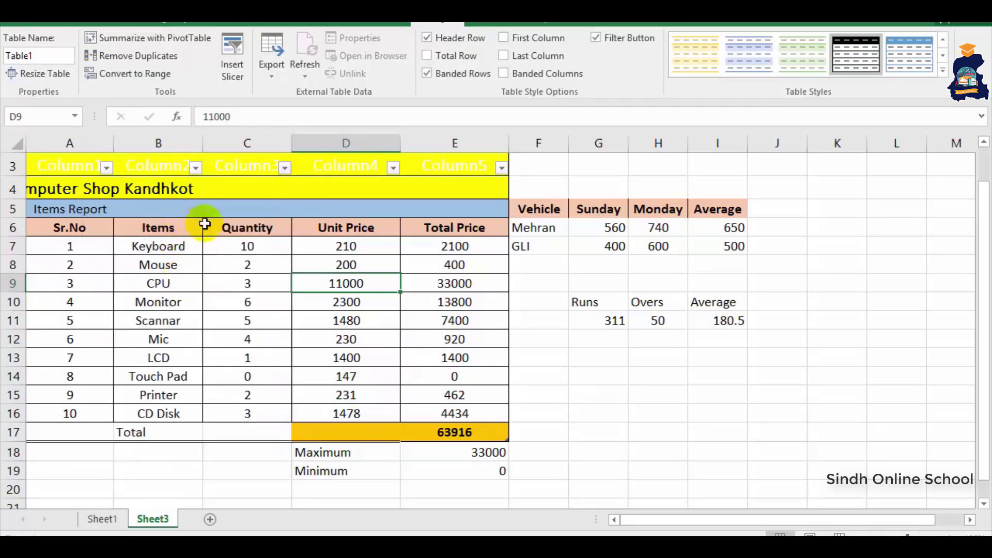
pyautogui.click(195, 168)
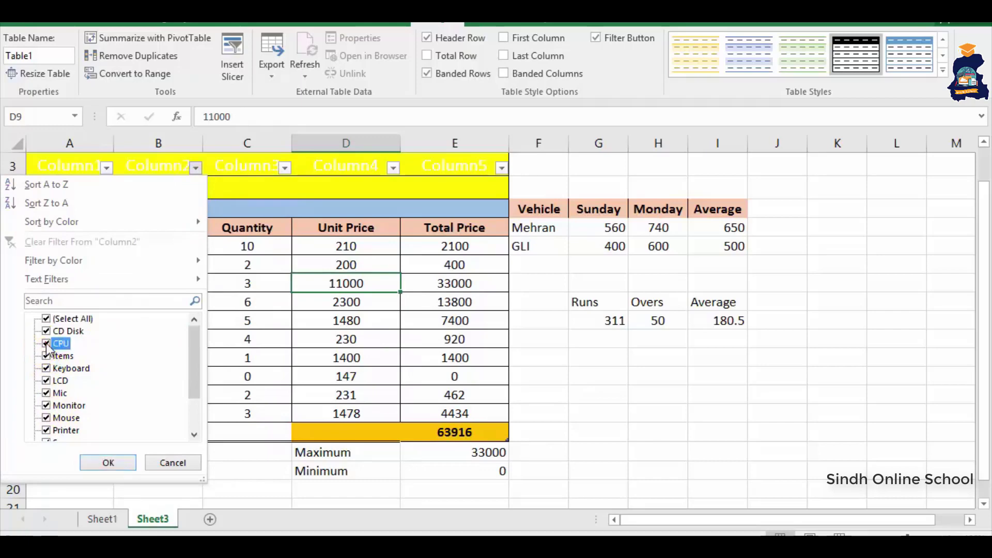
pyautogui.click(107, 462)
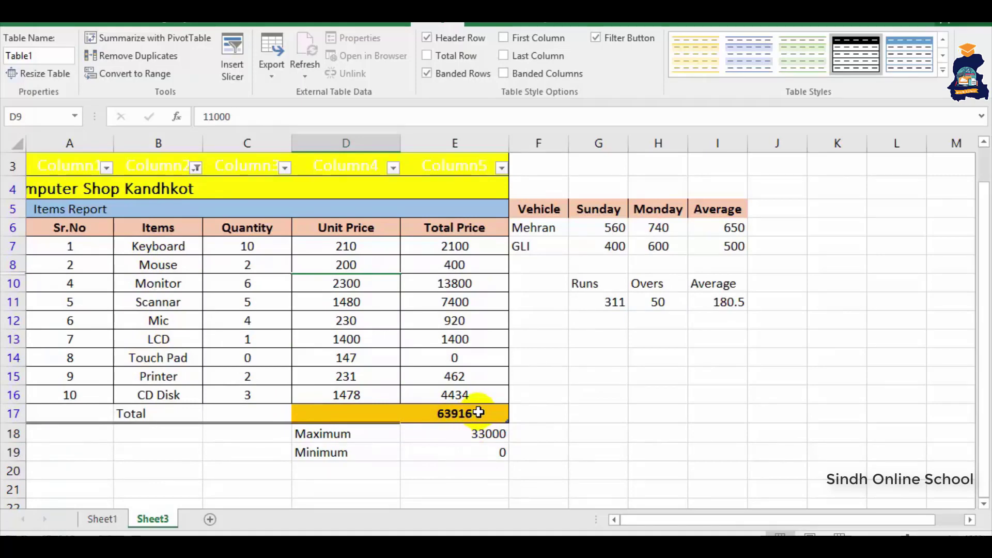
pyautogui.hotkey('ctrl', 'z')
pyautogui.hotkey('ctrl', 'z')
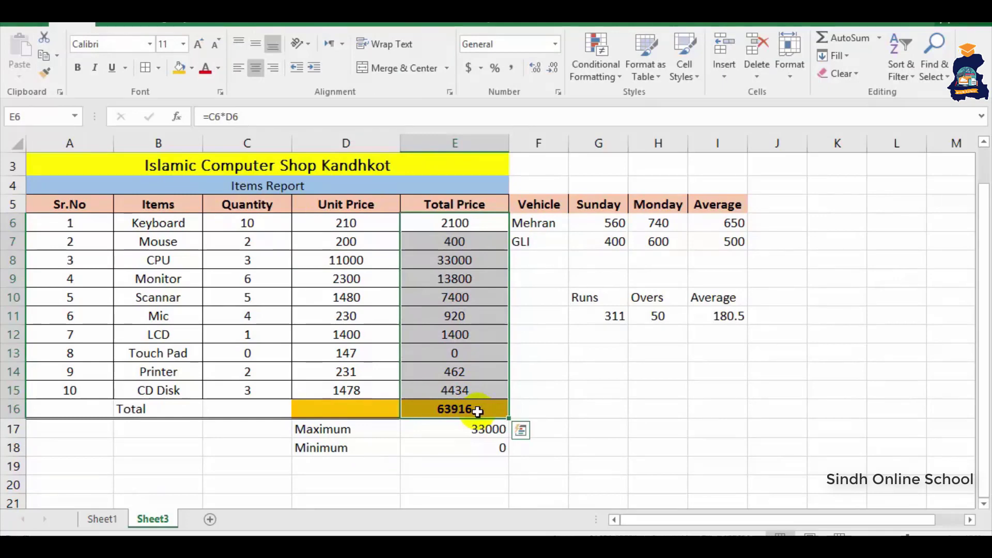
pyautogui.moveTo(335, 206); pyautogui.dragTo(343, 392)
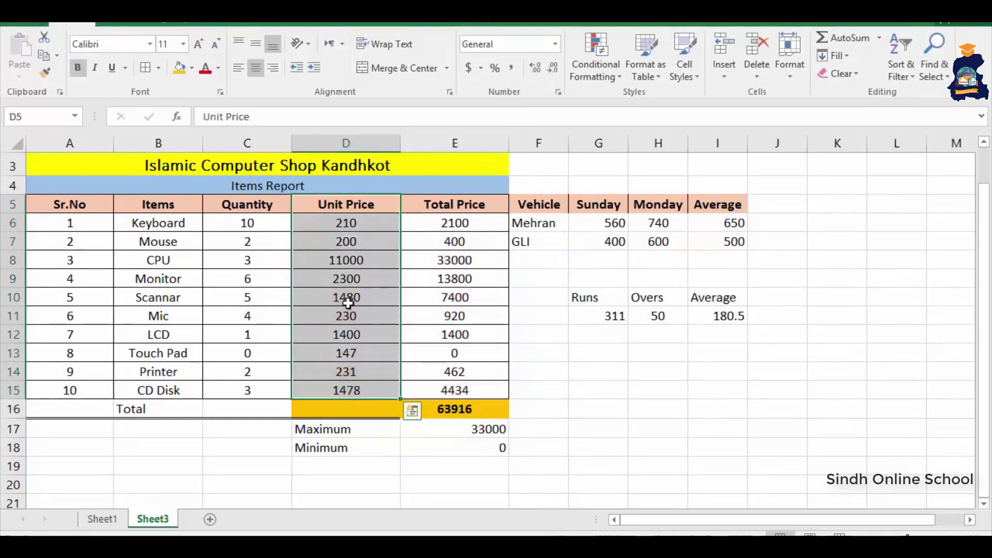
pyautogui.rightClick(350, 299)
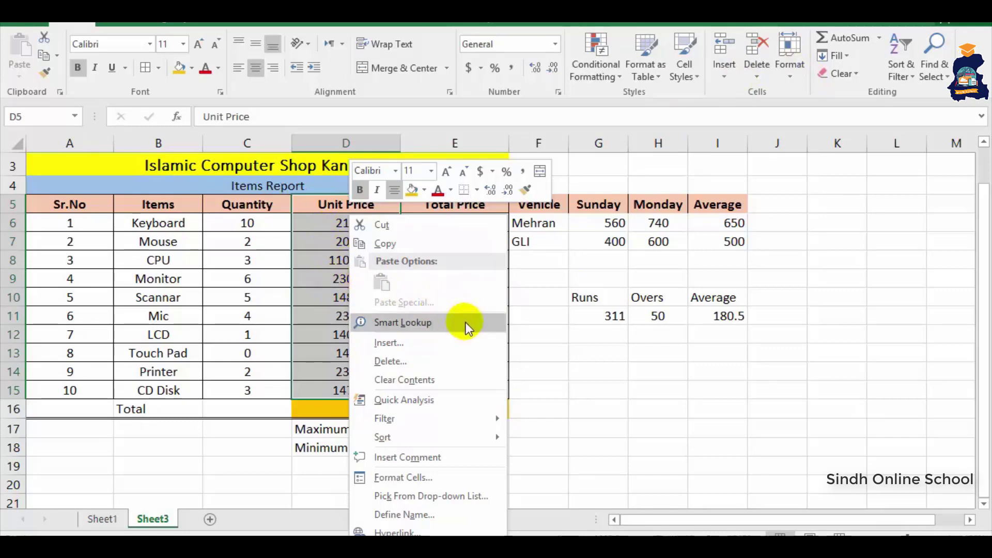
pyautogui.press('Escape')
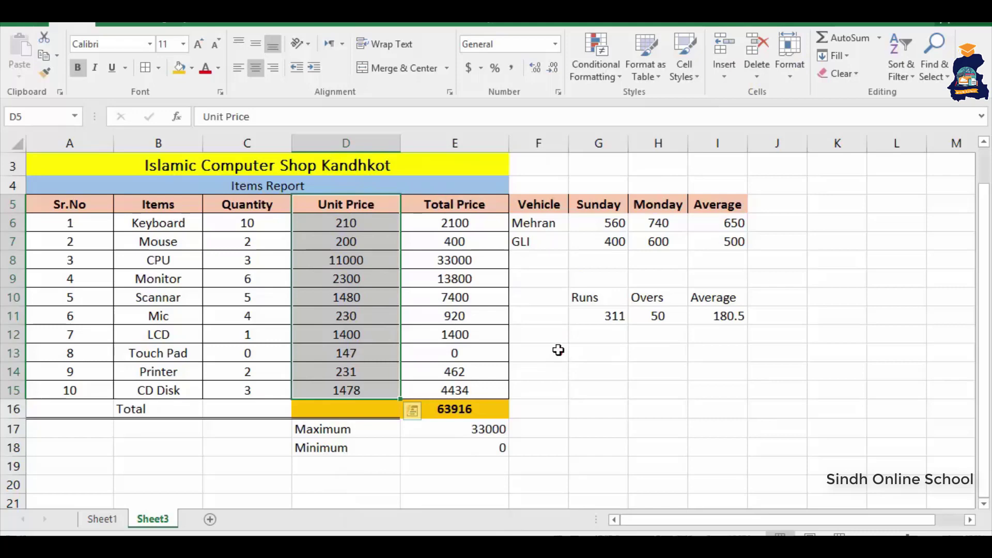
pyautogui.click(558, 348)
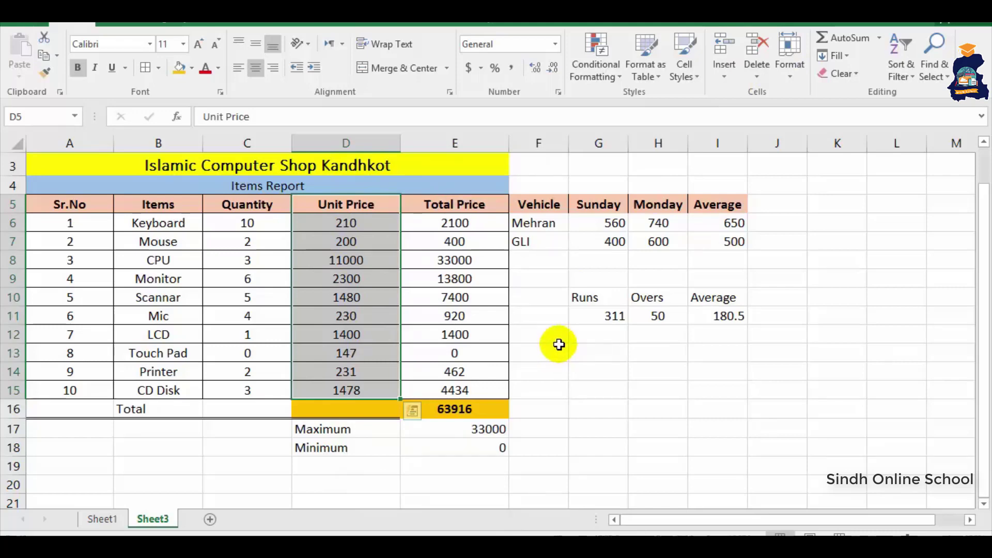
pyautogui.click(563, 340)
pyautogui.click(470, 226)
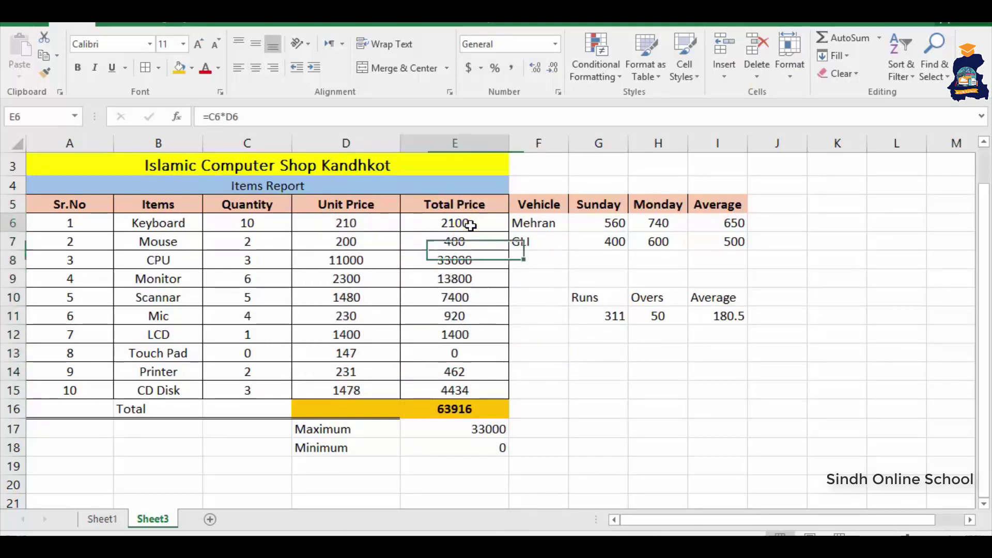
pyautogui.moveTo(470, 225); pyautogui.dragTo(465, 385)
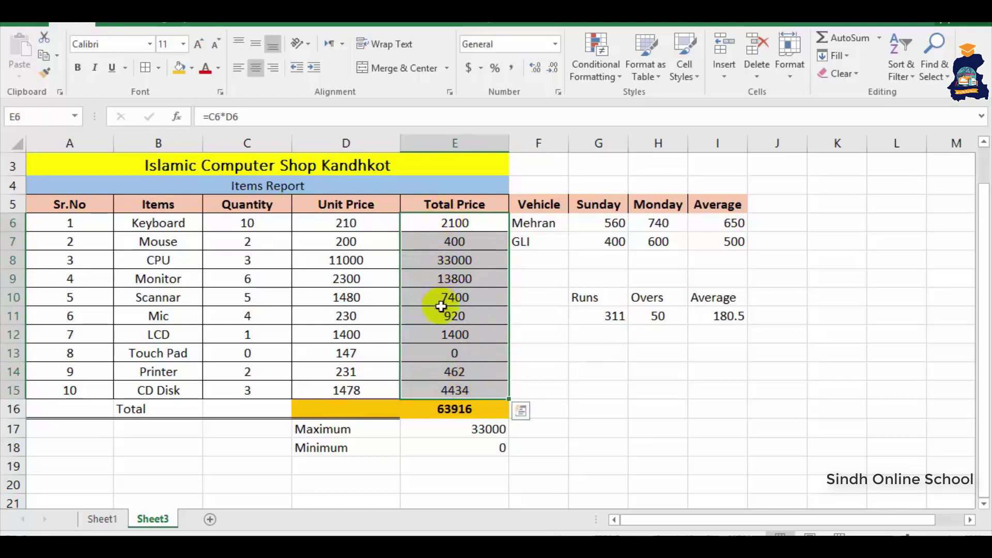
# - Format the grand total E16 and Total Price values E6:E15 as dollars with one decimal
pyautogui.click(452, 409)
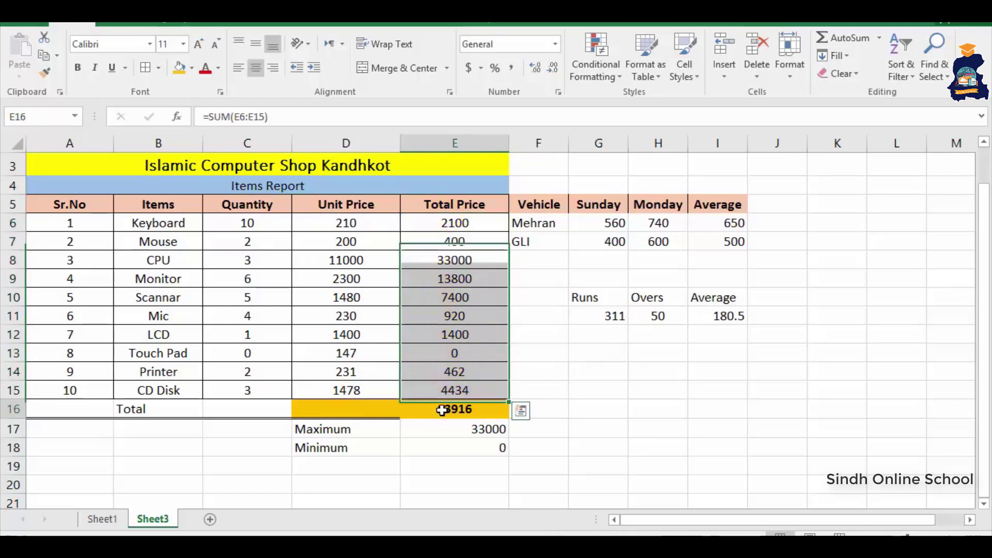
pyautogui.click(480, 68)
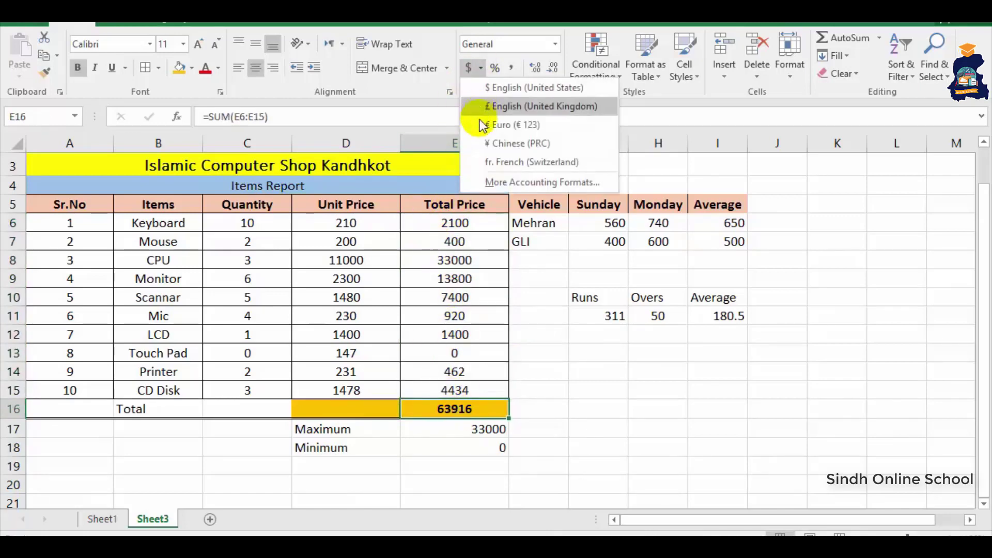
pyautogui.click(505, 92)
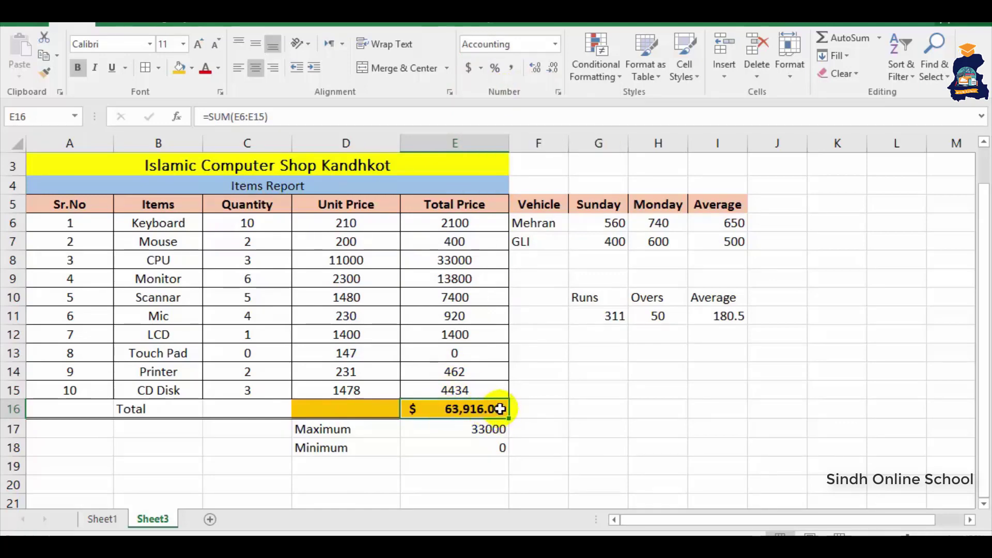
pyautogui.click(554, 70)
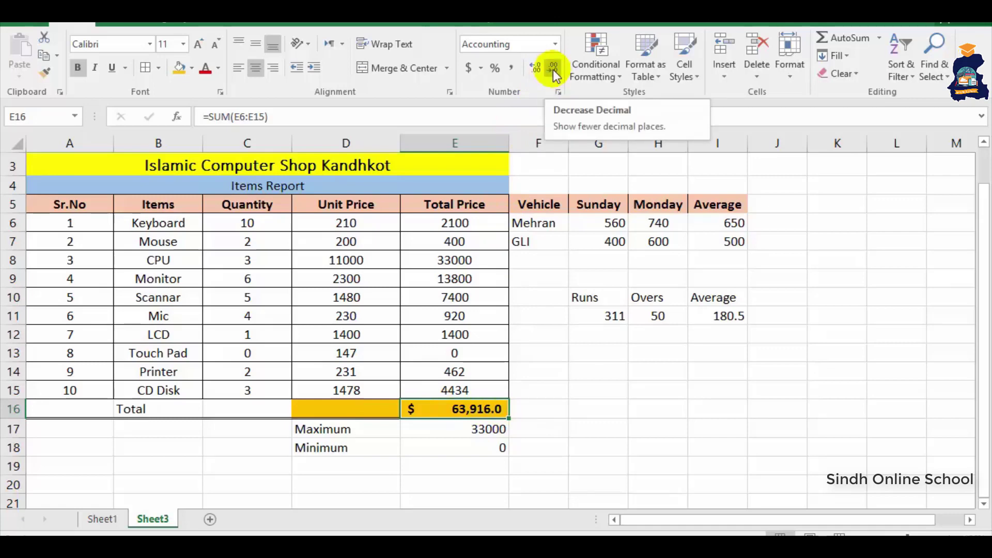
pyautogui.click(541, 69)
pyautogui.click(541, 70)
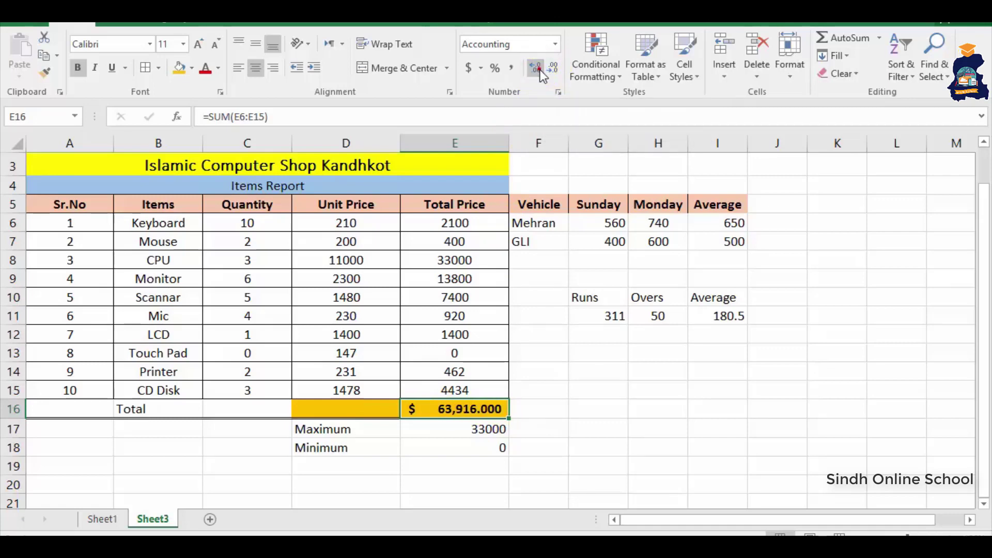
pyautogui.click(540, 70)
pyautogui.click(551, 72)
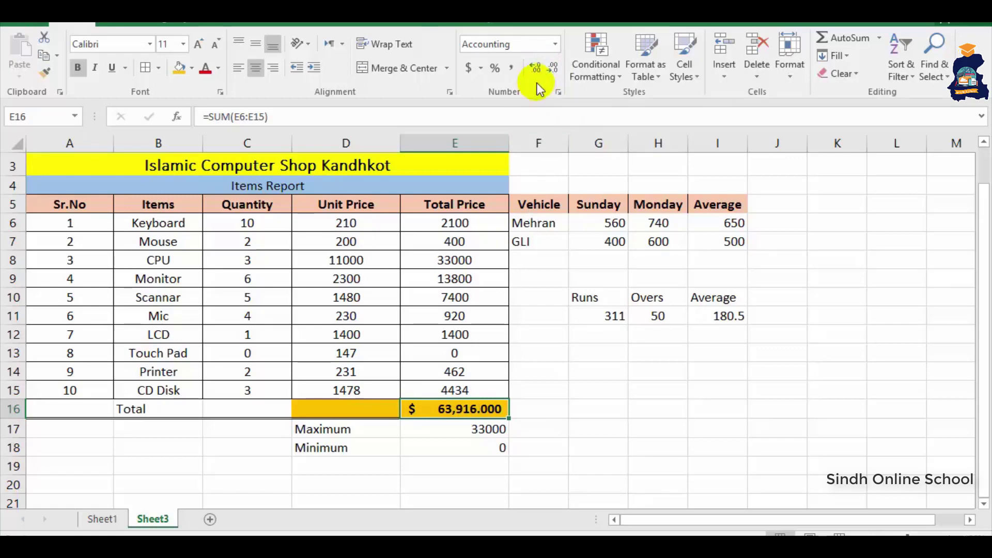
pyautogui.click(551, 72)
pyautogui.click(551, 72)
pyautogui.click(538, 372)
pyautogui.moveTo(455, 223); pyautogui.dragTo(473, 390)
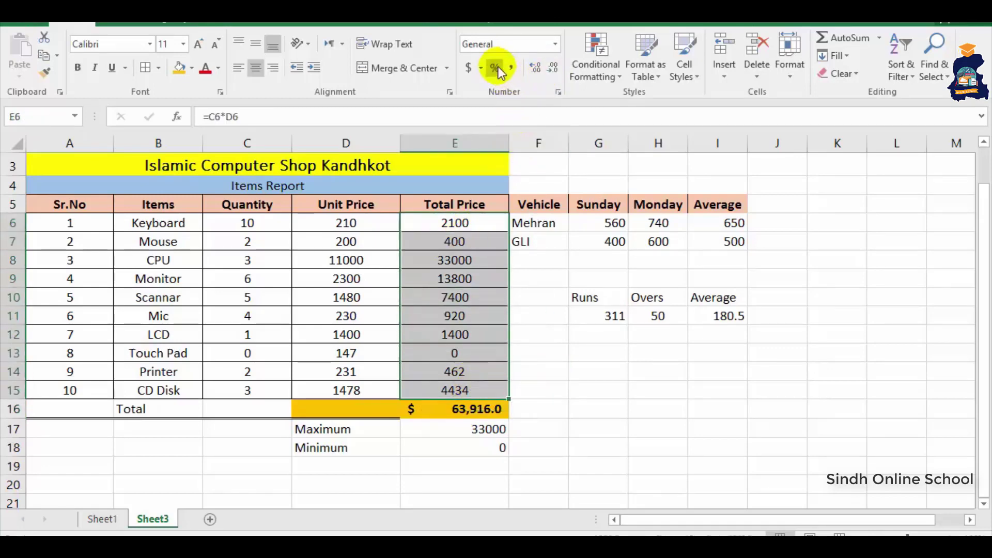
pyautogui.click(469, 68)
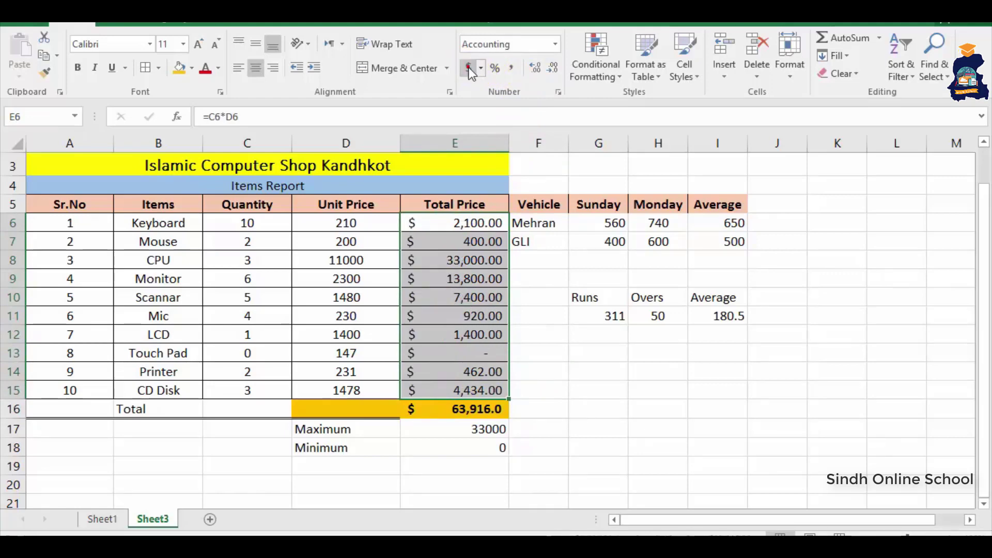
pyautogui.click(552, 68)
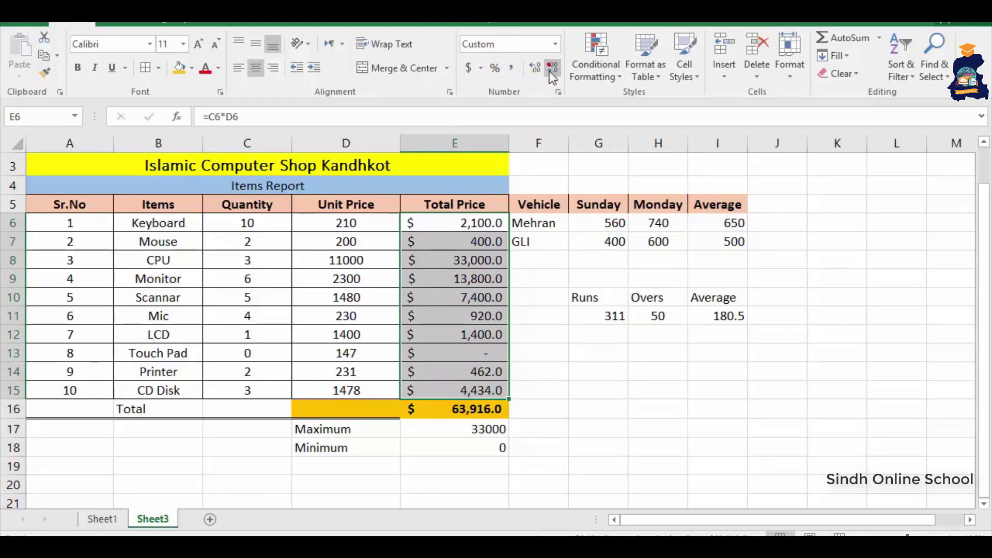
# - Enter 10 in H14, try Percent Style (1000%), then reset it to General
pyautogui.click(648, 366)
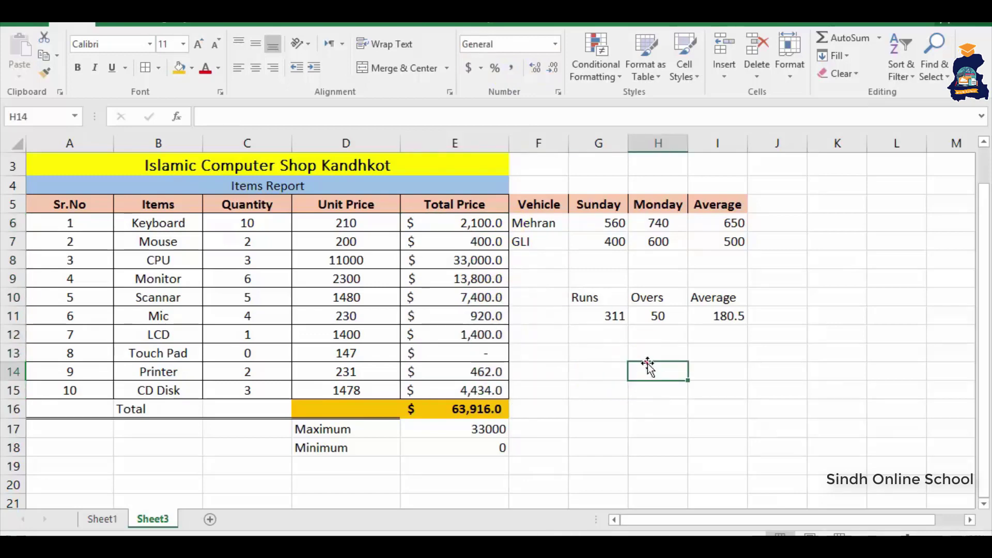
pyautogui.write('10')
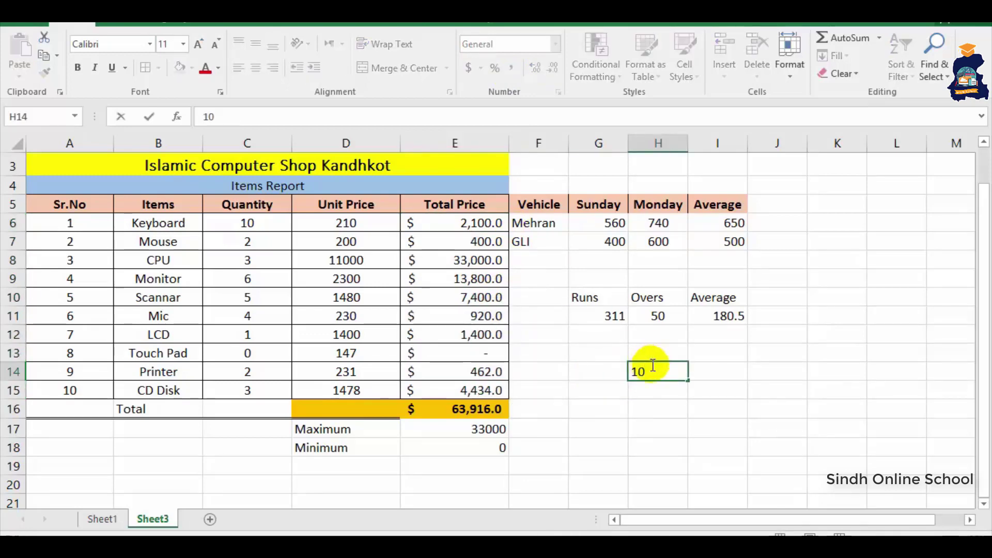
pyautogui.click(694, 373)
pyautogui.click(645, 373)
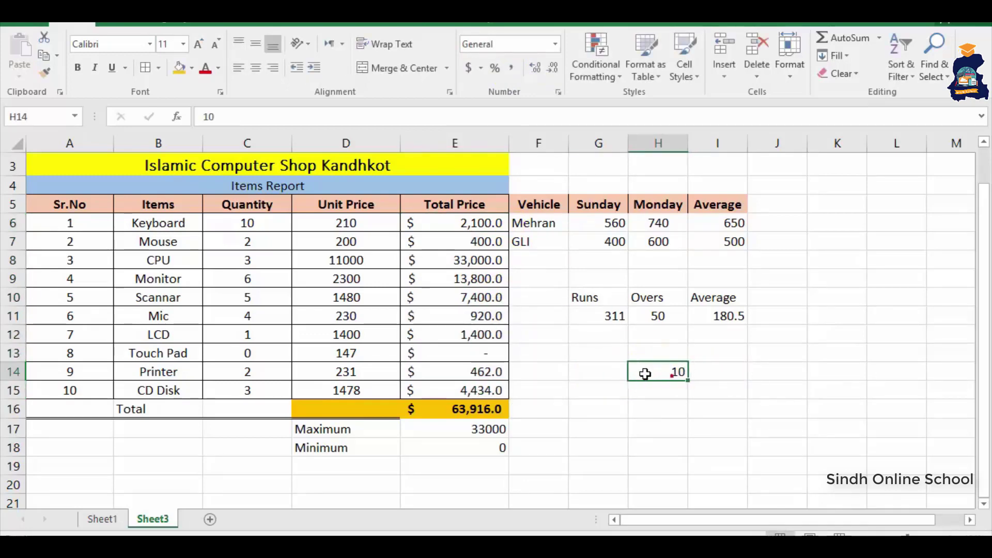
pyautogui.click(496, 69)
pyautogui.click(734, 432)
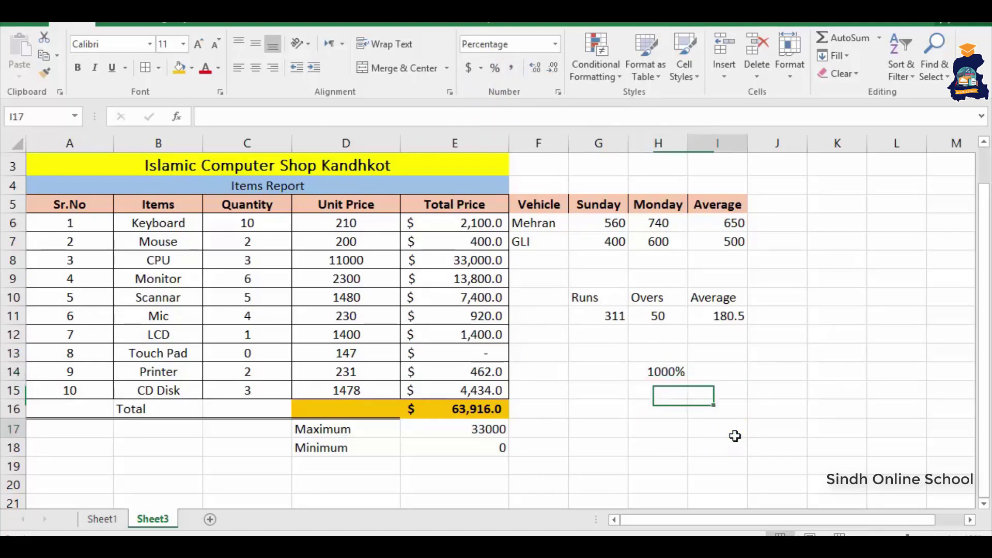
pyautogui.click(677, 377)
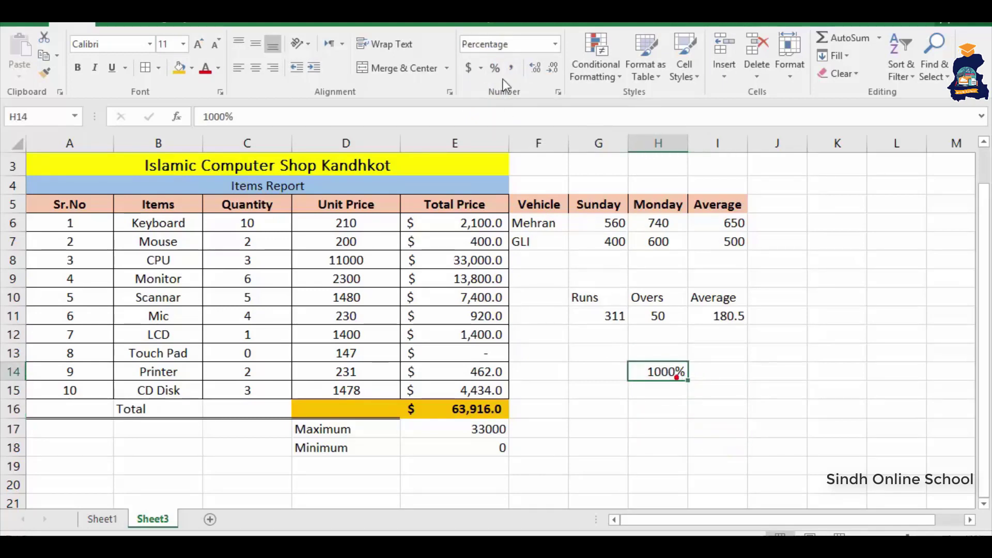
pyautogui.click(556, 45)
pyautogui.click(532, 74)
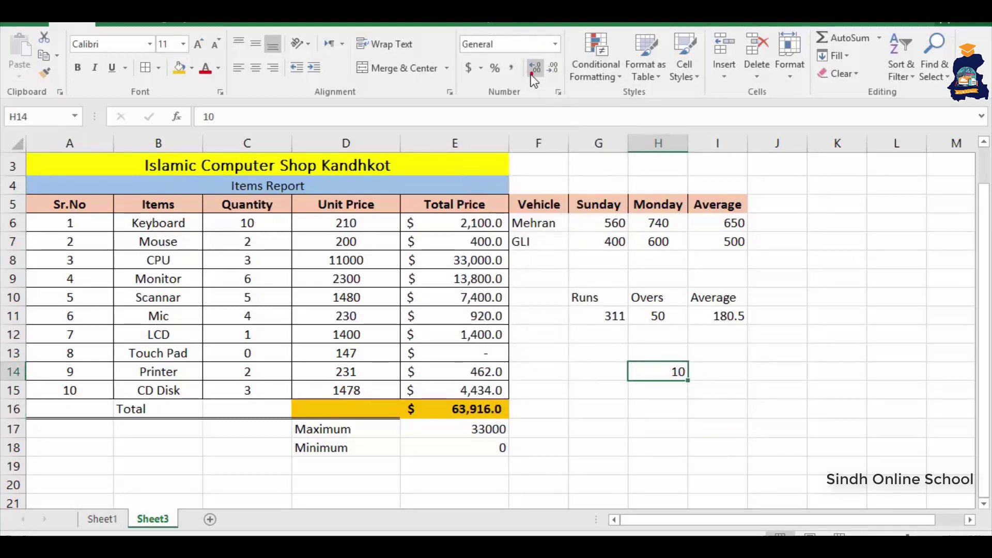
pyautogui.click(533, 75)
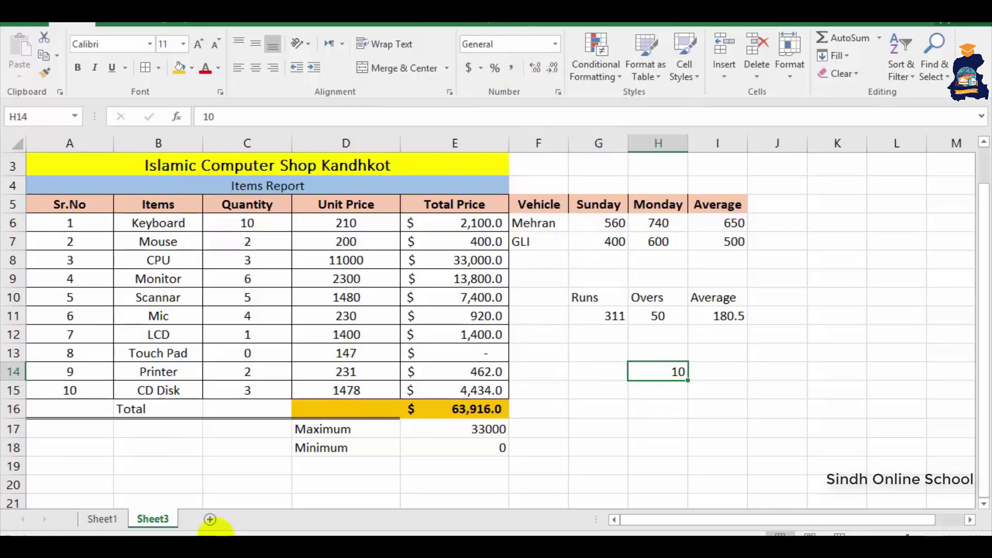
# - On a new sheet, type scattered sample entries down column D, including dsfdsf, 45 and 54
pyautogui.click(209, 520)
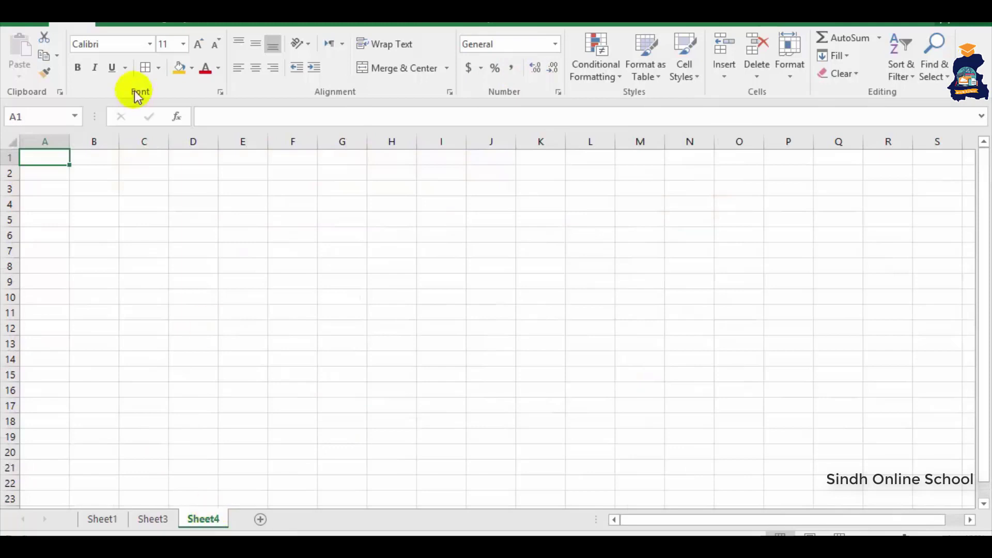
pyautogui.click(150, 171)
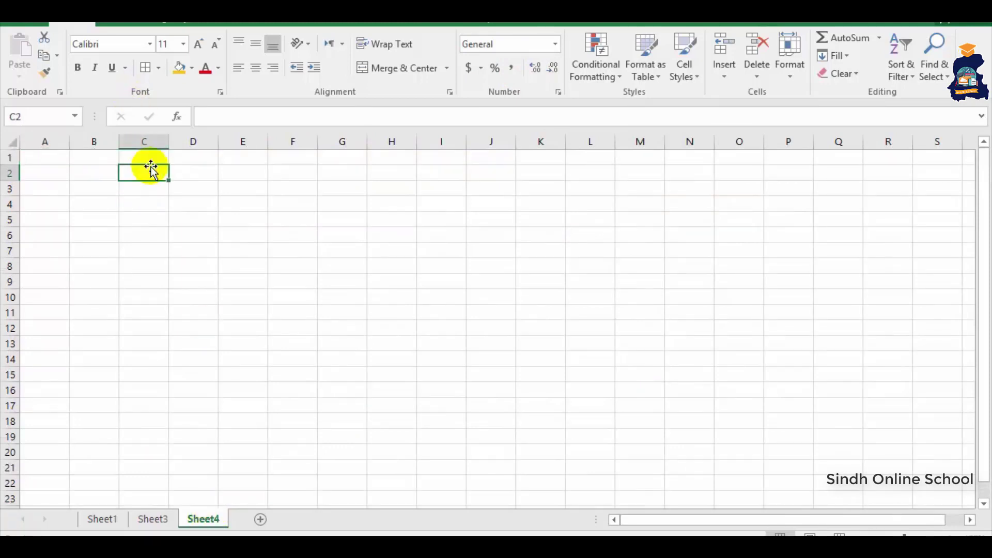
pyautogui.click(188, 171)
pyautogui.write('dsf')
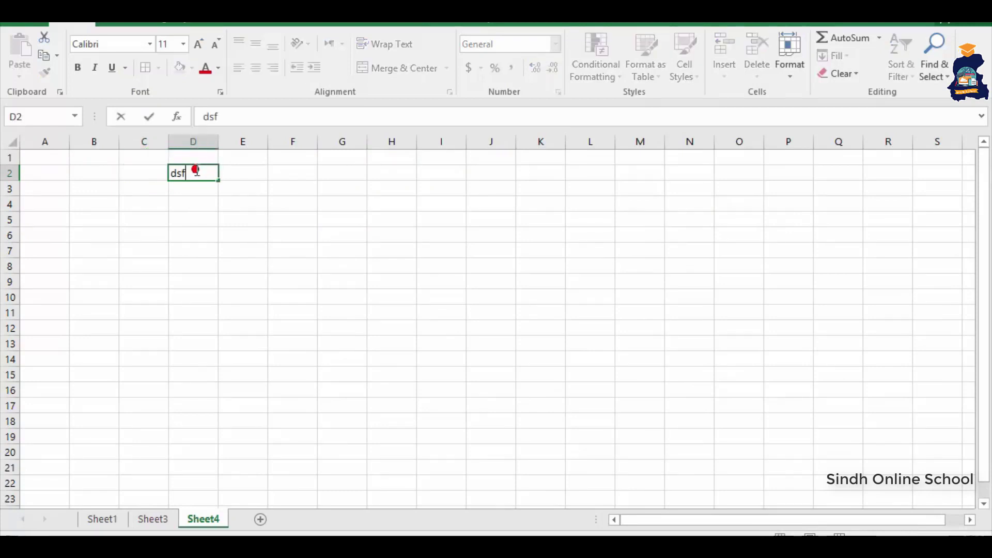
pyautogui.write('ds')
pyautogui.press('Return')
pyautogui.press('Return')
pyautogui.write('45')
pyautogui.press('Return')
pyautogui.write('dsfdsf')
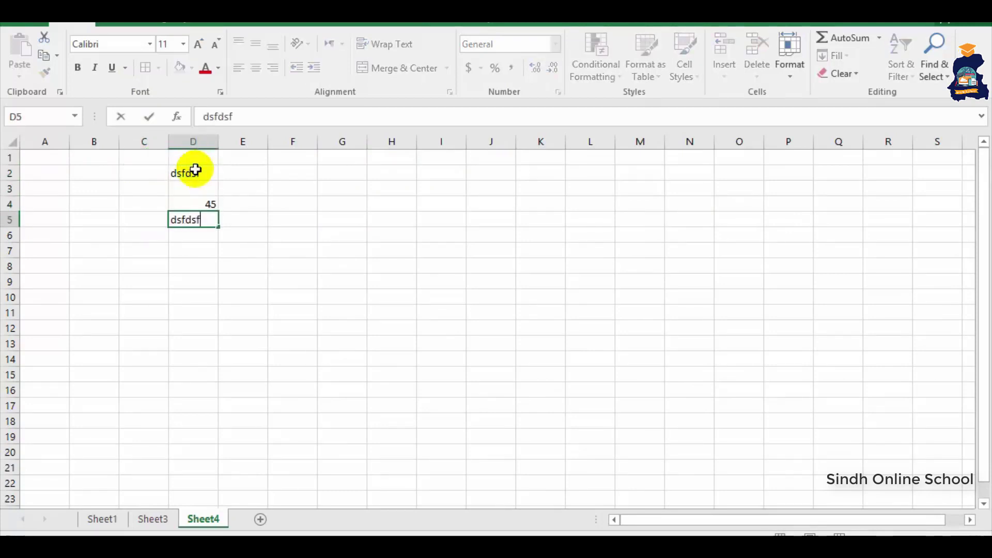
pyautogui.press('Return')
pyautogui.press('Return')
pyautogui.write('sdf')
pyautogui.press('Return')
pyautogui.write('dsf')
pyautogui.press('Return')
pyautogui.press('Return')
pyautogui.write('sdfdsf')
pyautogui.press('Return')
pyautogui.press('Return')
pyautogui.write('sdfdsaf')
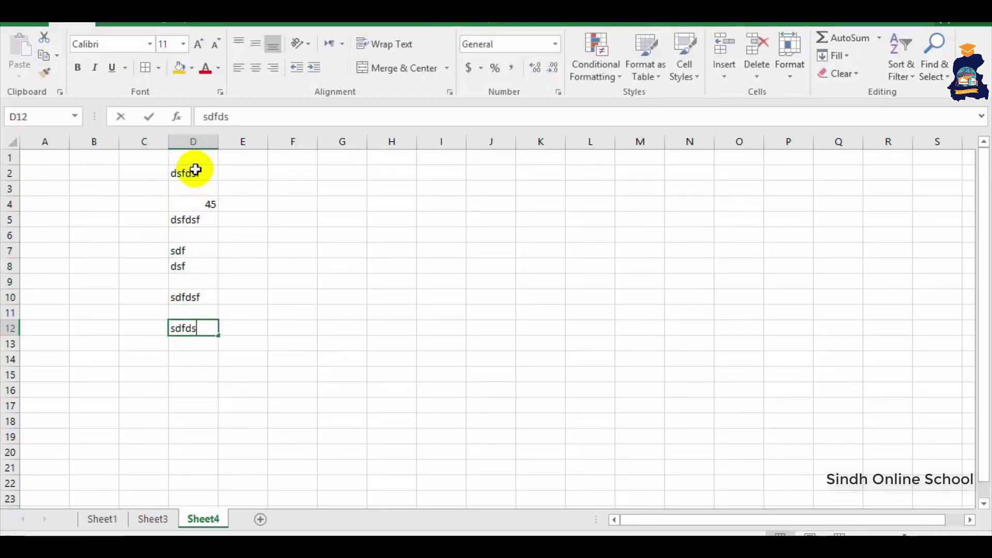
pyautogui.press('Return')
pyautogui.press('Return')
pyautogui.write('sdafdsf')
pyautogui.press('Return')
pyautogui.press('Return')
pyautogui.write('54')
pyautogui.press('Return')
pyautogui.press('Left')
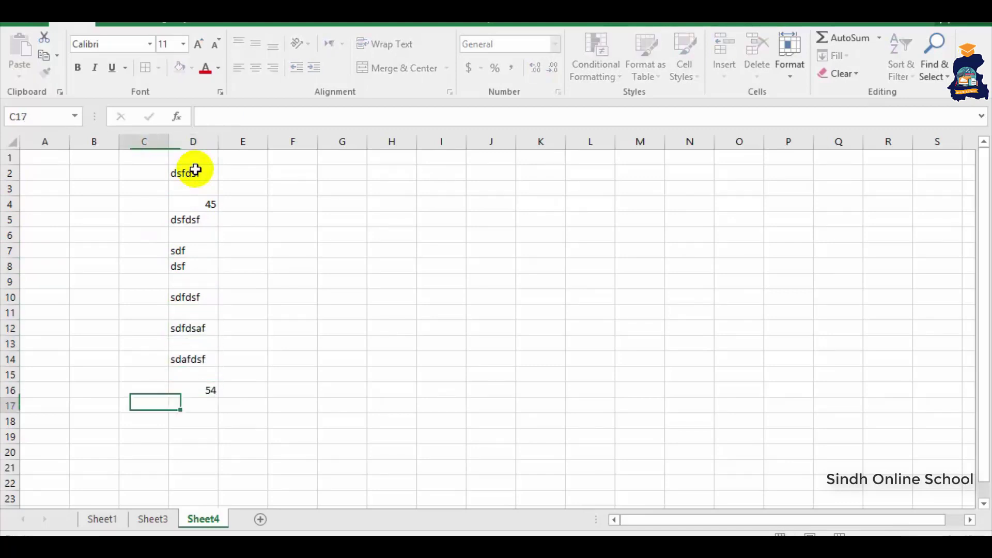
# - Make D1:D16 centred, bold and bordered, and zoom the sheet to about 120%
pyautogui.moveTo(181, 157); pyautogui.dragTo(195, 389)
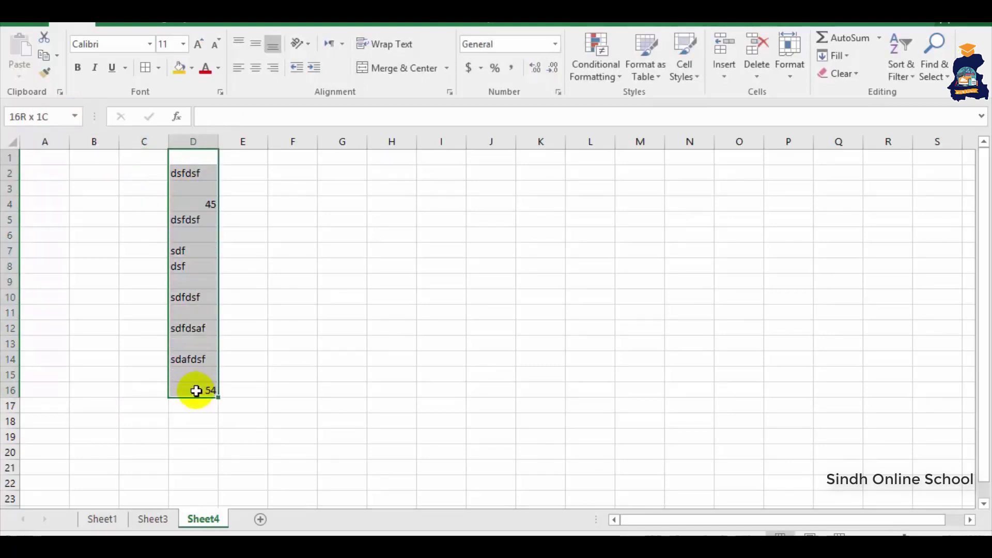
pyautogui.click(256, 68)
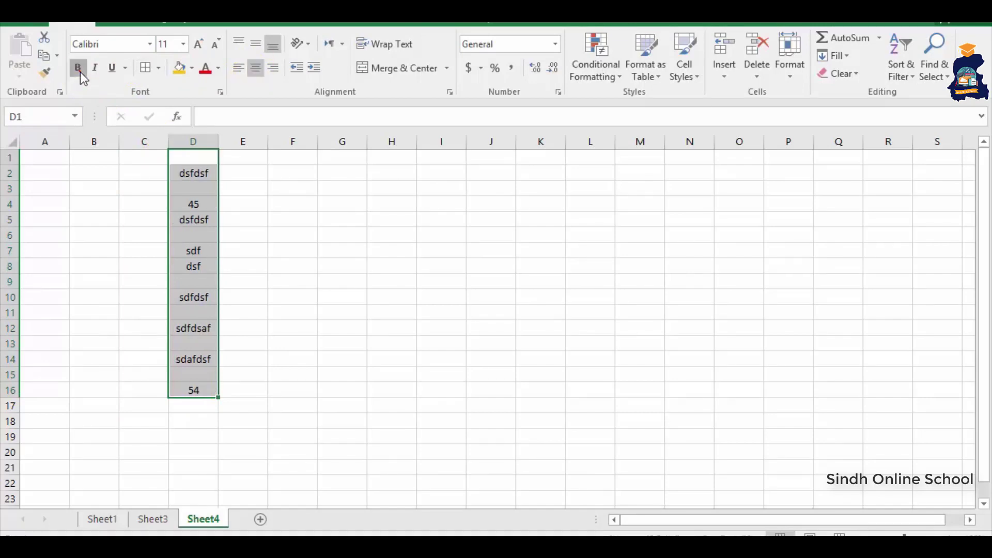
pyautogui.click(77, 67)
pyautogui.click(145, 67)
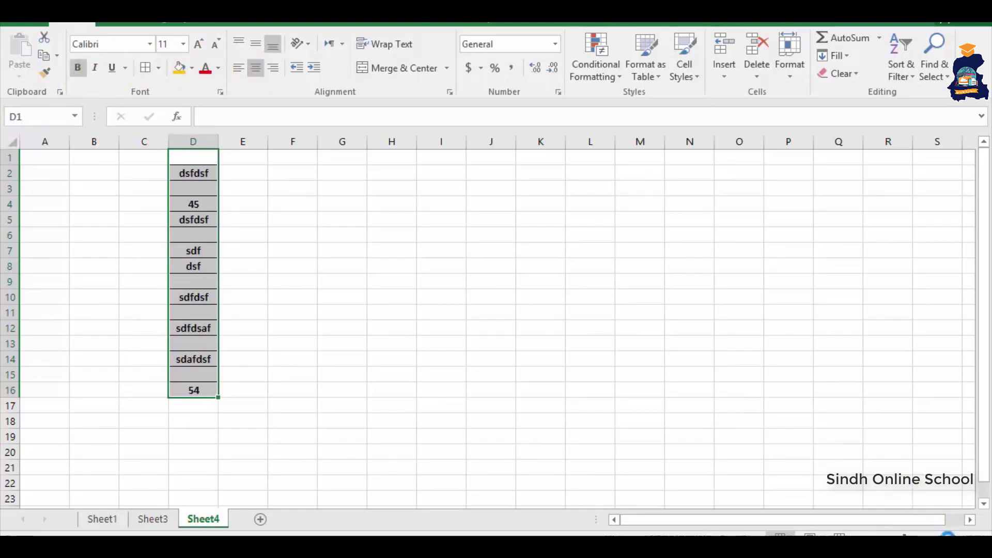
pyautogui.click(948, 533)
pyautogui.click(948, 533)
pyautogui.click(216, 468)
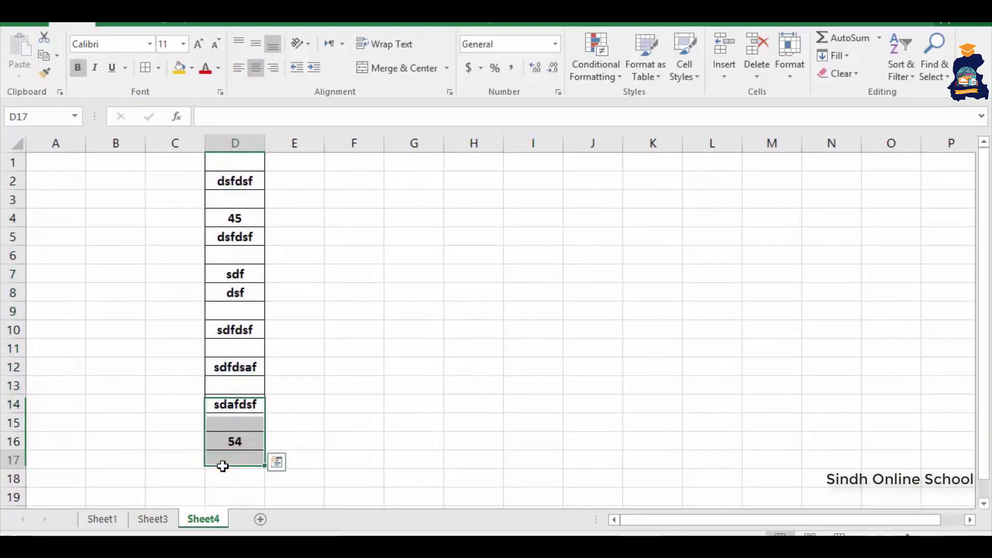
# - Enter =COUNT(D1:D16) in D17, returning 2, and check which cells hold numbers
pyautogui.write('=')
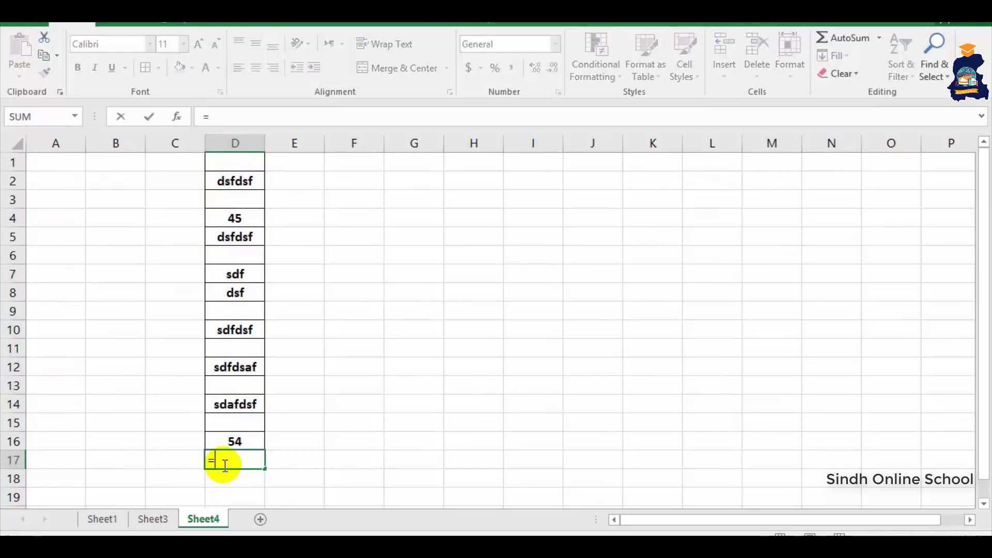
pyautogui.write('coun')
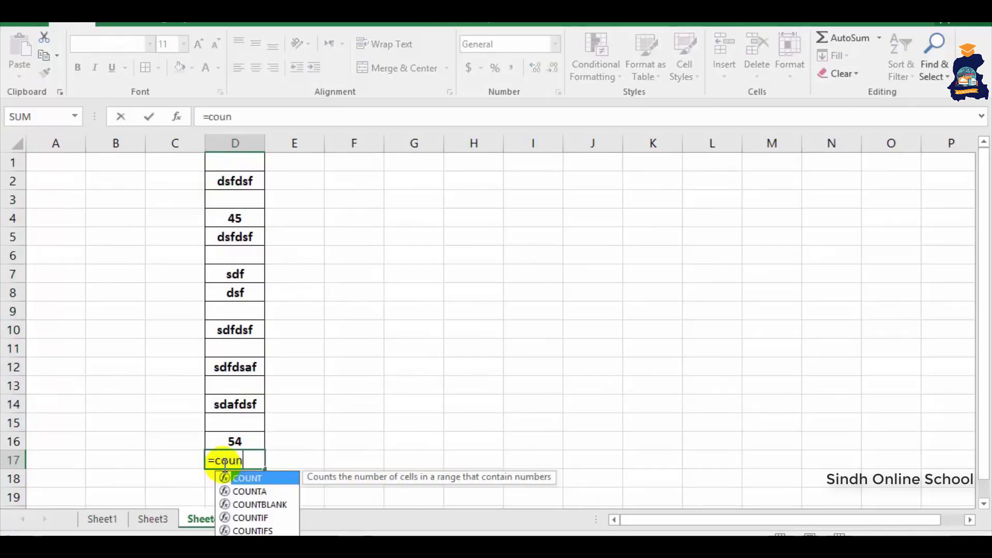
pyautogui.write('t(')
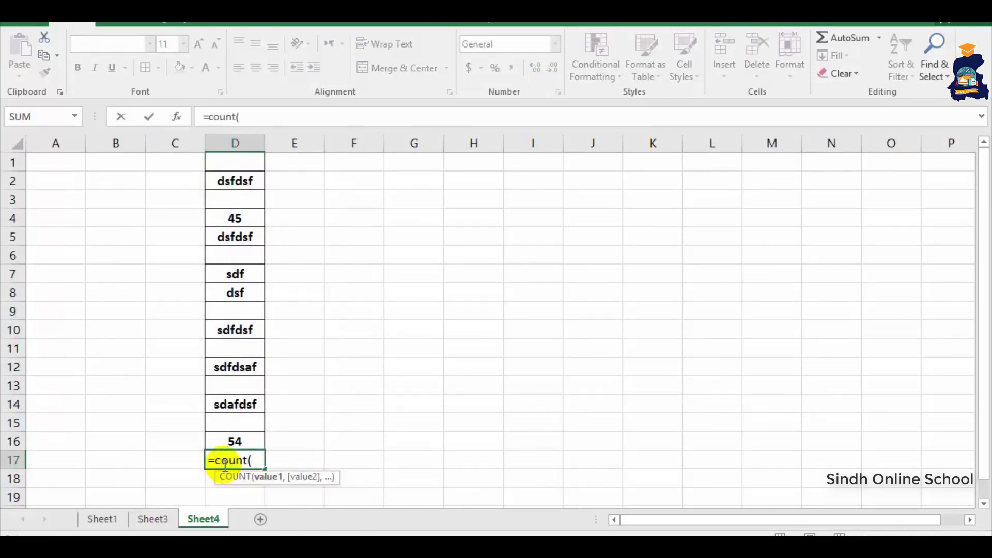
pyautogui.moveTo(239, 161); pyautogui.dragTo(243, 428)
pyautogui.press('Return')
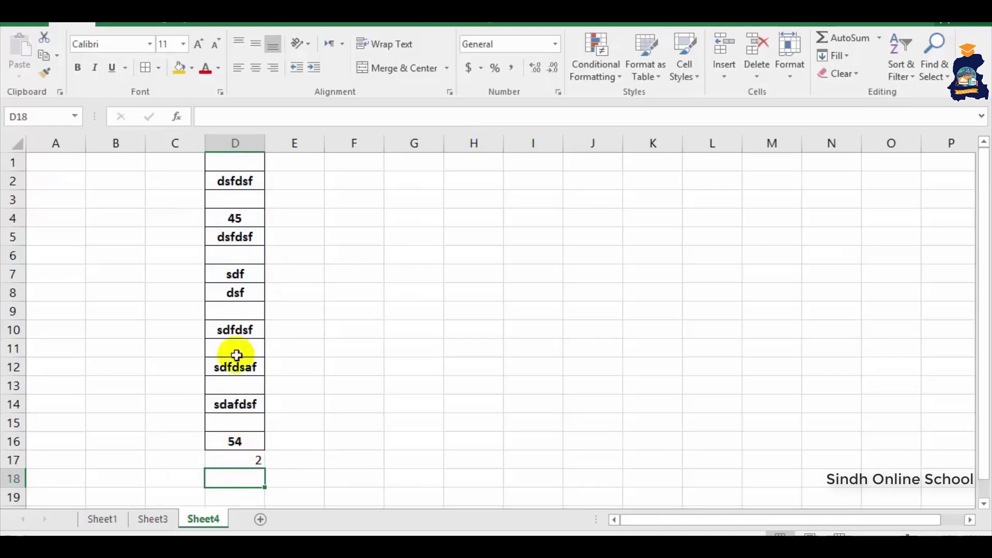
pyautogui.click(220, 446)
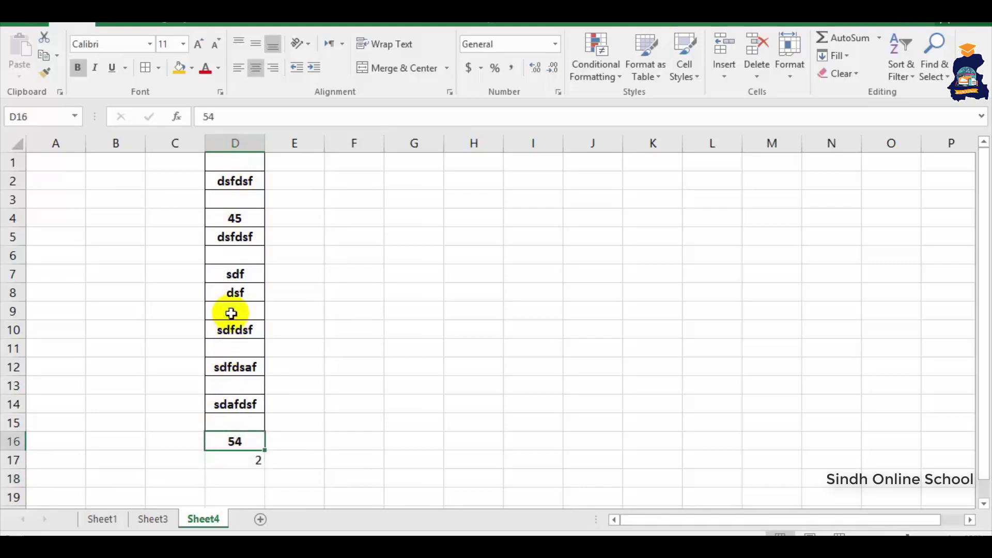
pyautogui.click(233, 219)
pyautogui.click(236, 459)
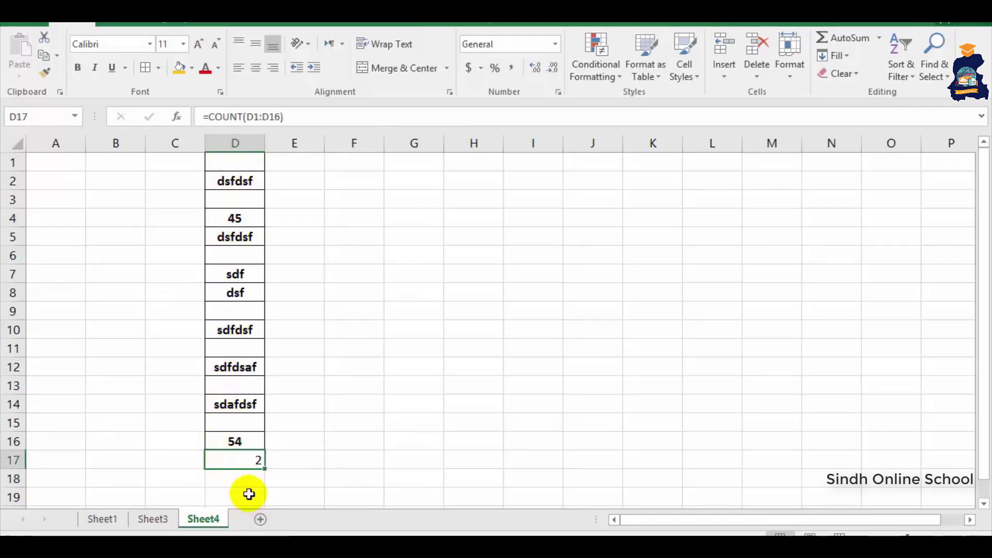
pyautogui.write('=count')
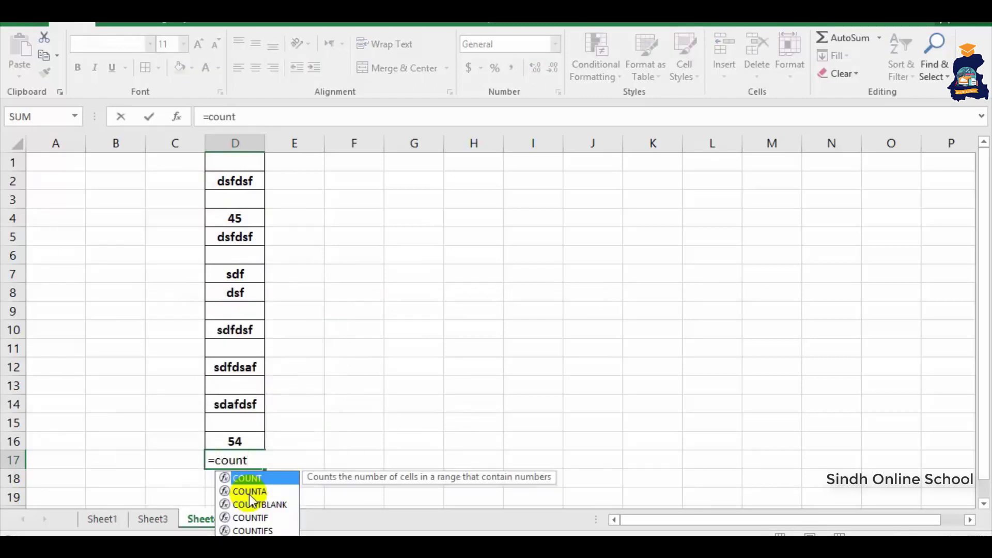
pyautogui.write('a(')
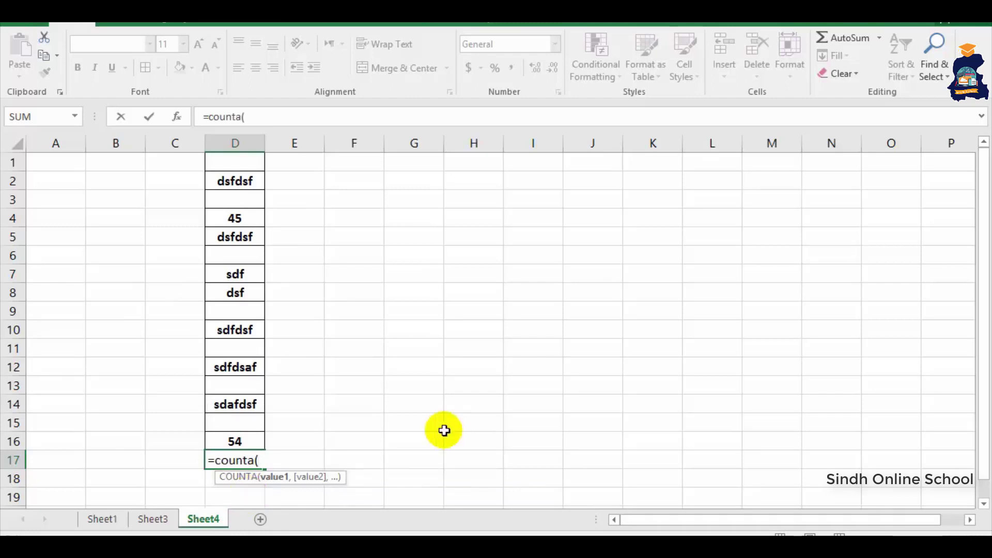
# - Enter =COUNTA(D1:D16) in D17, showing 9 non-empty cells, then delete it
pyautogui.moveTo(239, 161); pyautogui.dragTo(235, 438)
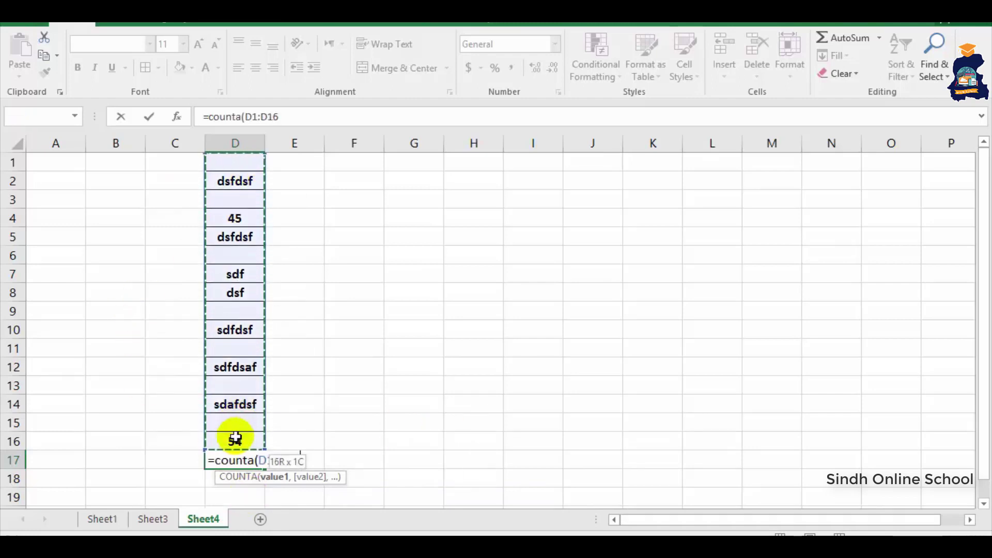
pyautogui.press('Return')
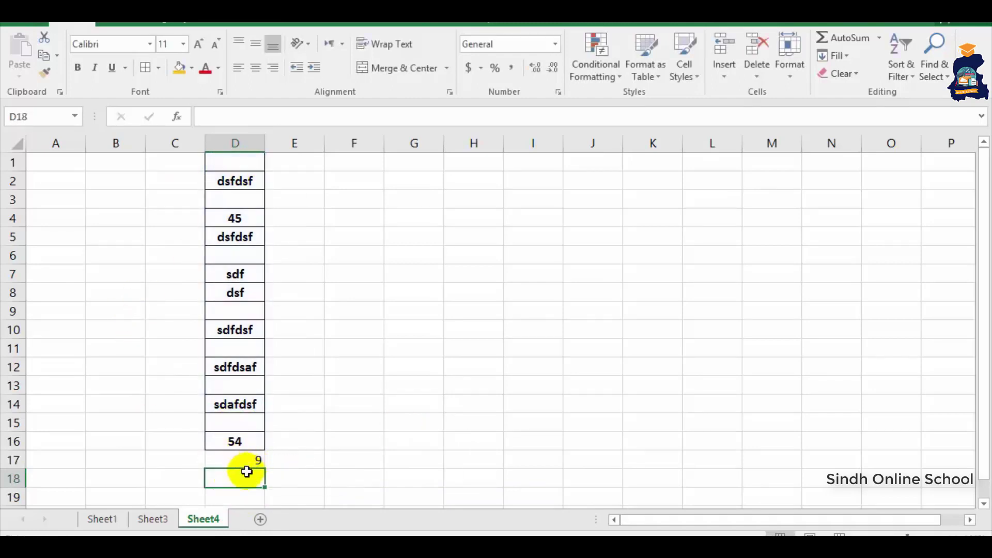
pyautogui.click(250, 460)
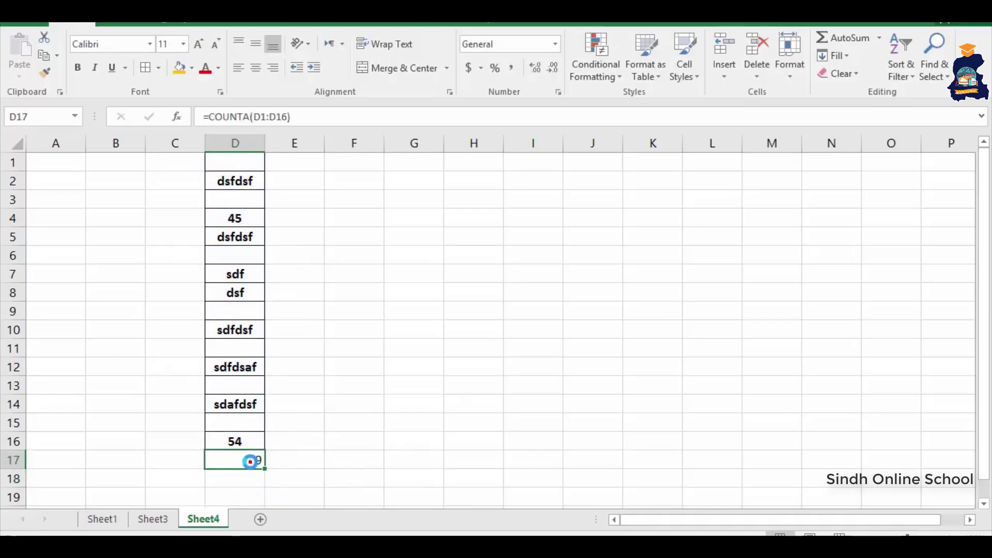
pyautogui.press('Delete')
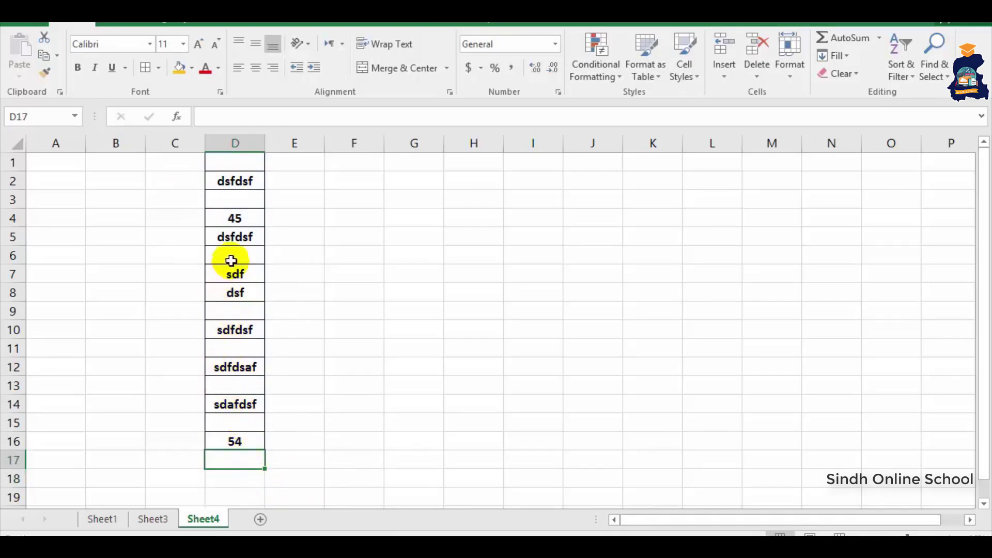
# - Enter =COUNTBLANK(D1:D16) in D17, showing 7 blank cells, then delete it
pyautogui.write('=c')
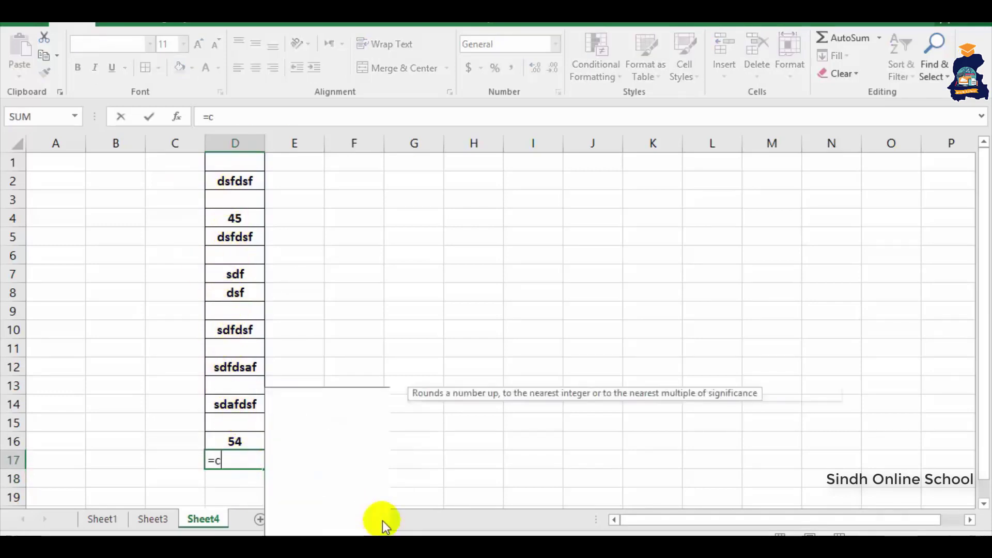
pyautogui.write('ountblank')
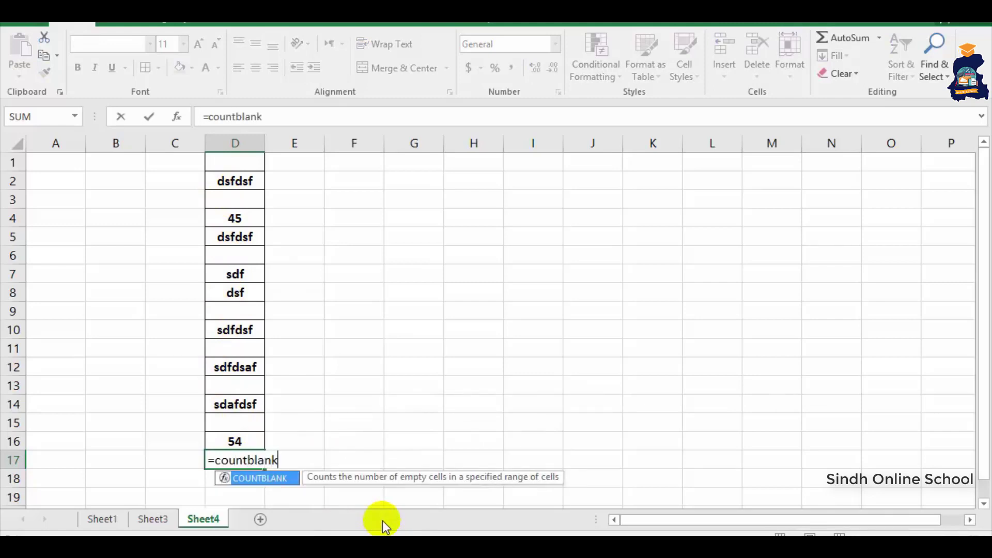
pyautogui.write('(')
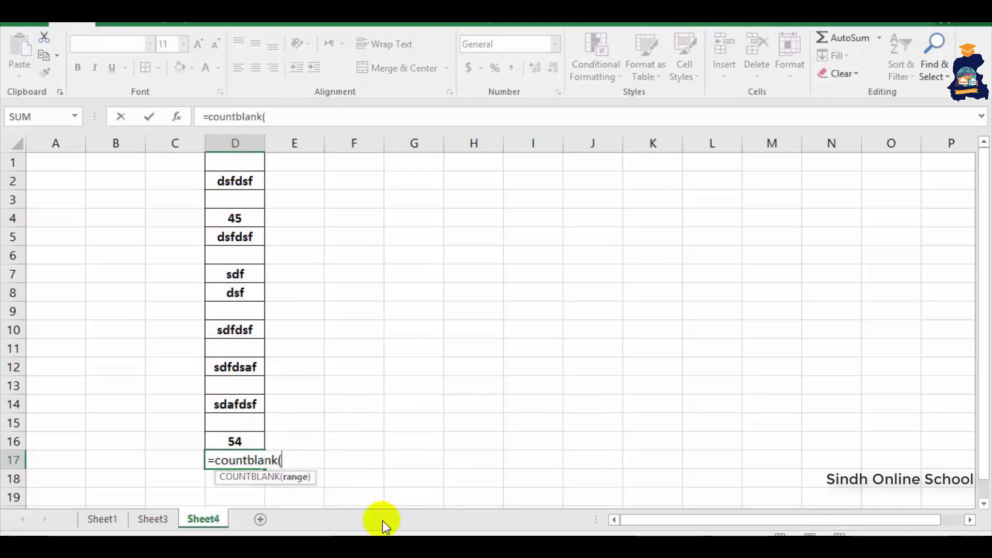
pyautogui.click(220, 163)
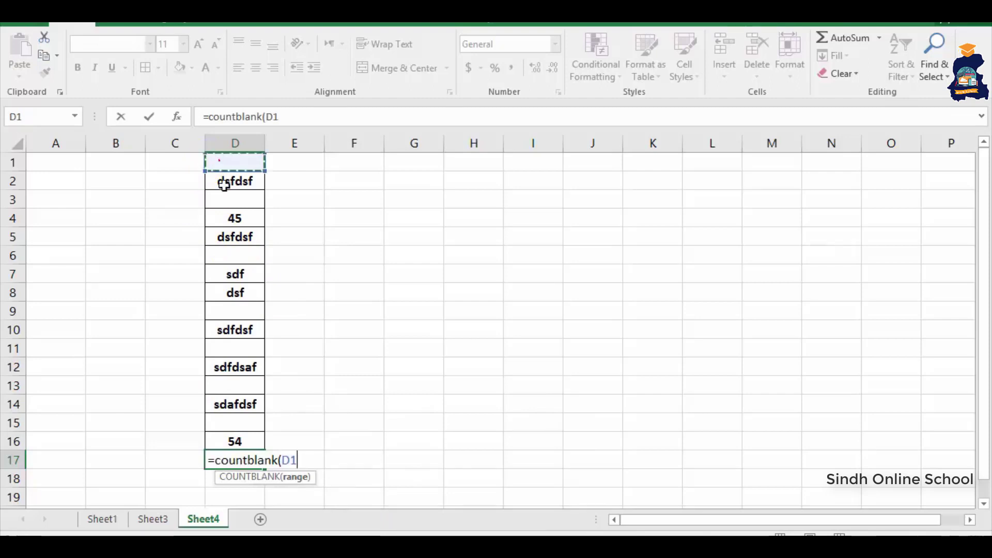
pyautogui.moveTo(223, 185); pyautogui.dragTo(231, 434)
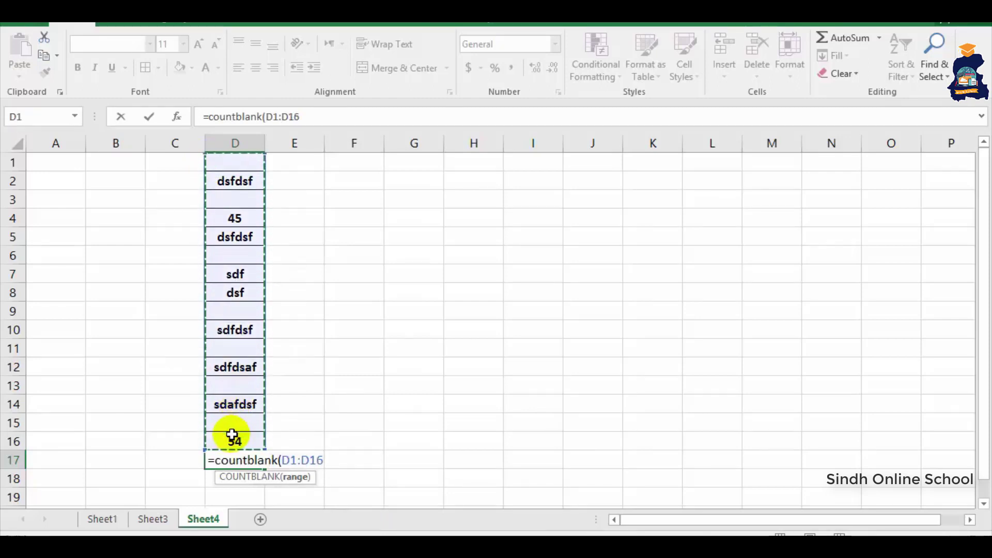
pyautogui.press('Return')
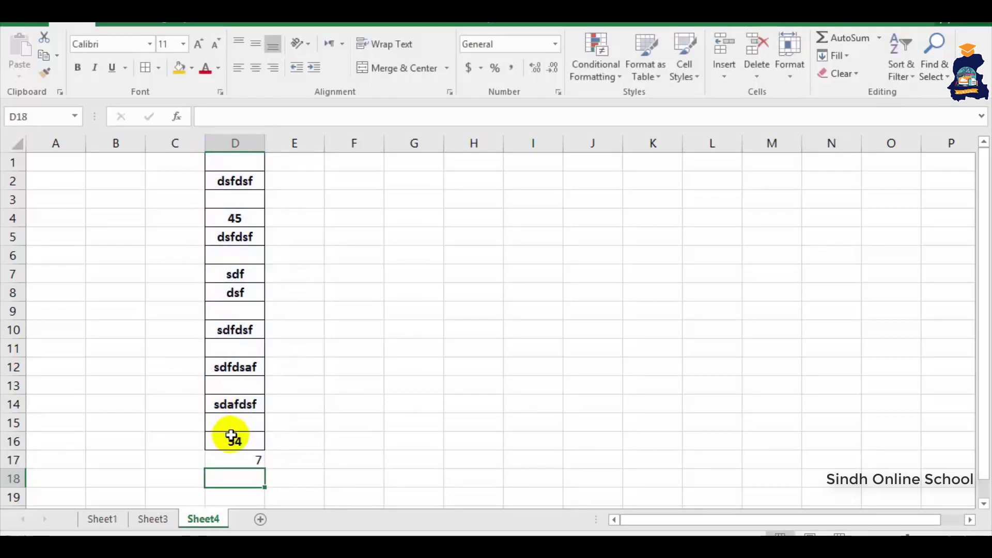
pyautogui.click(226, 464)
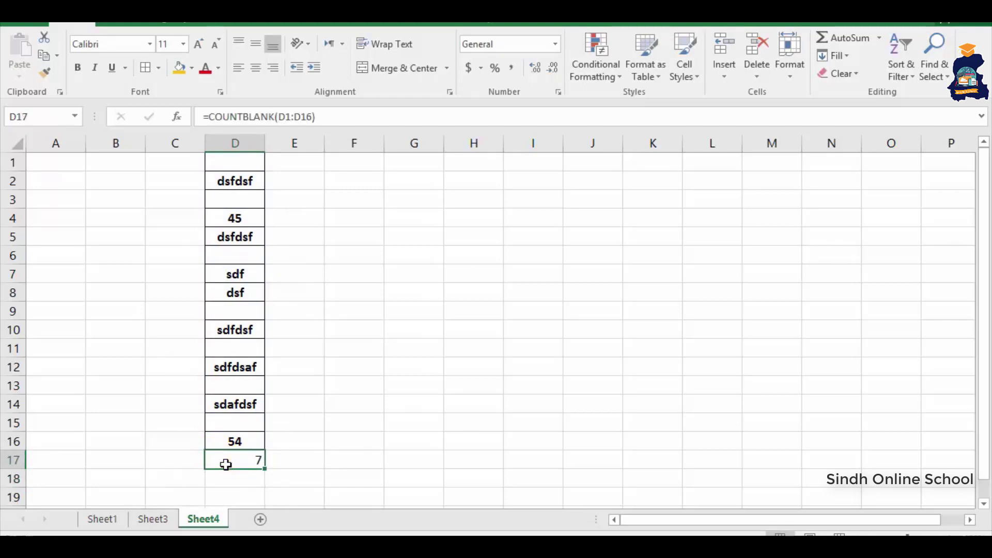
pyautogui.press('Delete')
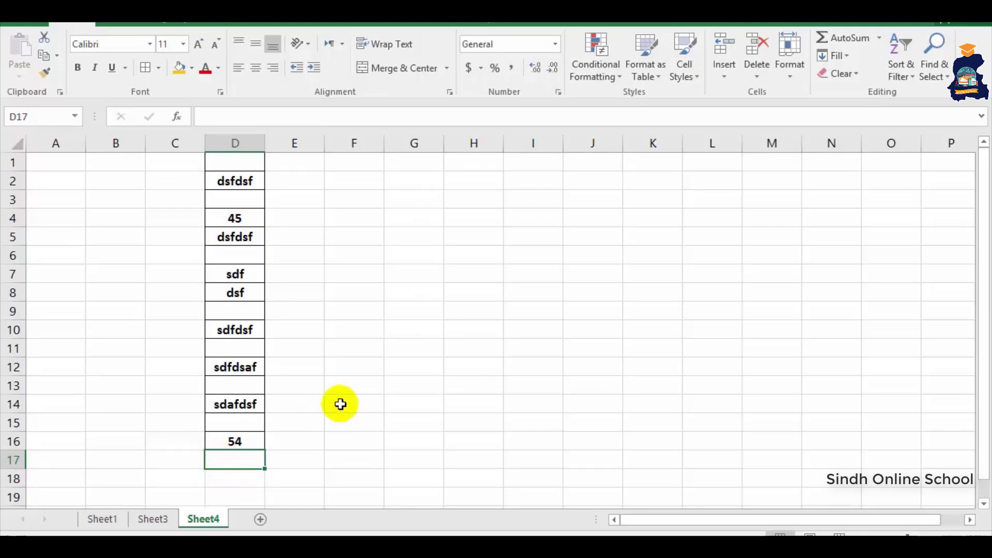
pyautogui.click(352, 175)
pyautogui.click(354, 199)
pyautogui.click(358, 219)
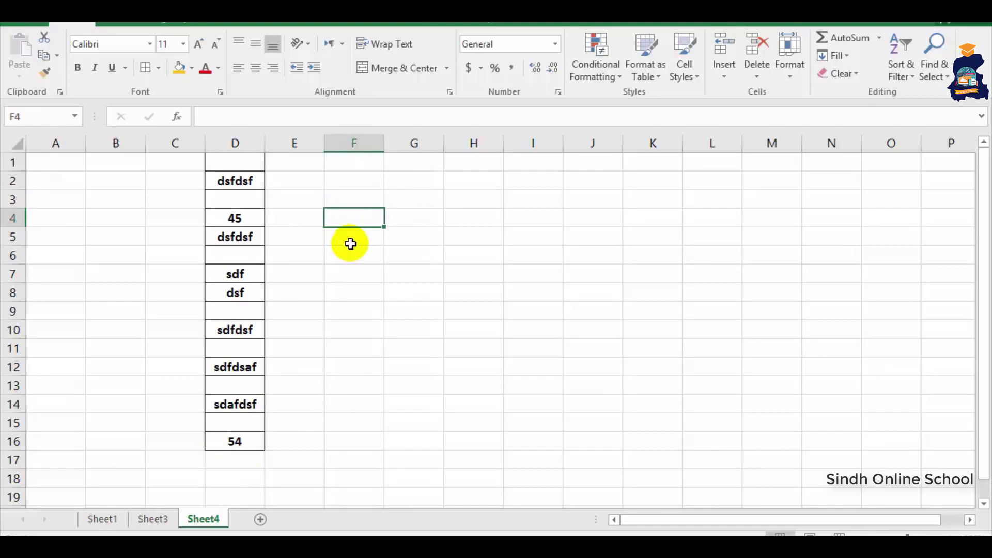
# - List mouse, cpu, mouse, cpu, cpu, mouse in cells F5:F10
pyautogui.click(350, 244)
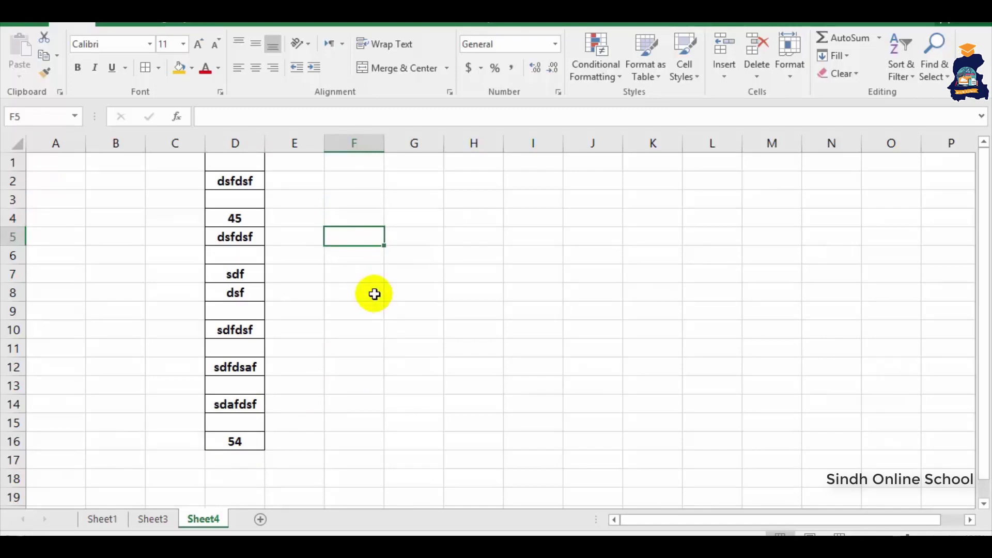
pyautogui.write('mouse')
pyautogui.press('Return')
pyautogui.write('cpu')
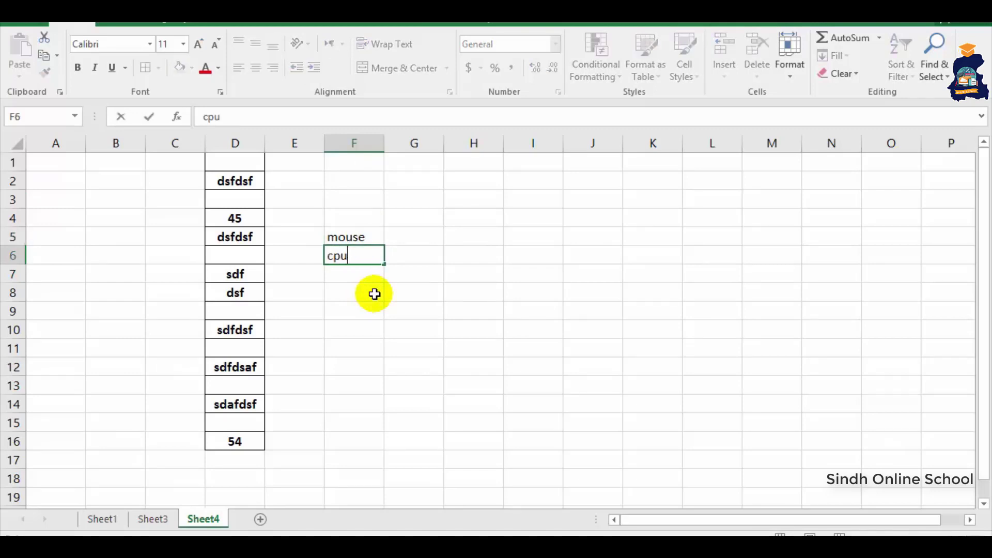
pyautogui.press('Return')
pyautogui.write('mou')
pyautogui.press('Return')
pyautogui.write('cpu')
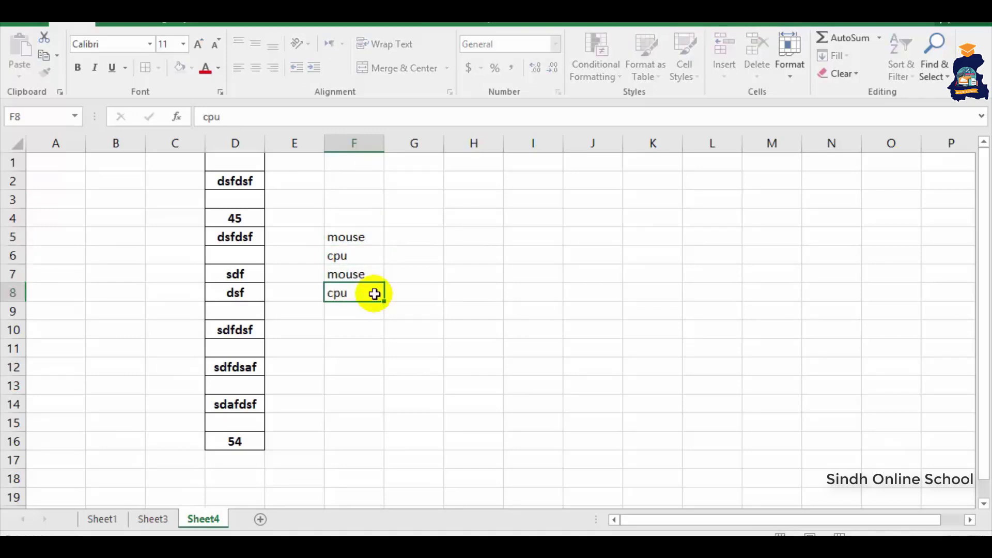
pyautogui.press('Return')
pyautogui.write('cpu')
pyautogui.press('Return')
pyautogui.write('mouse')
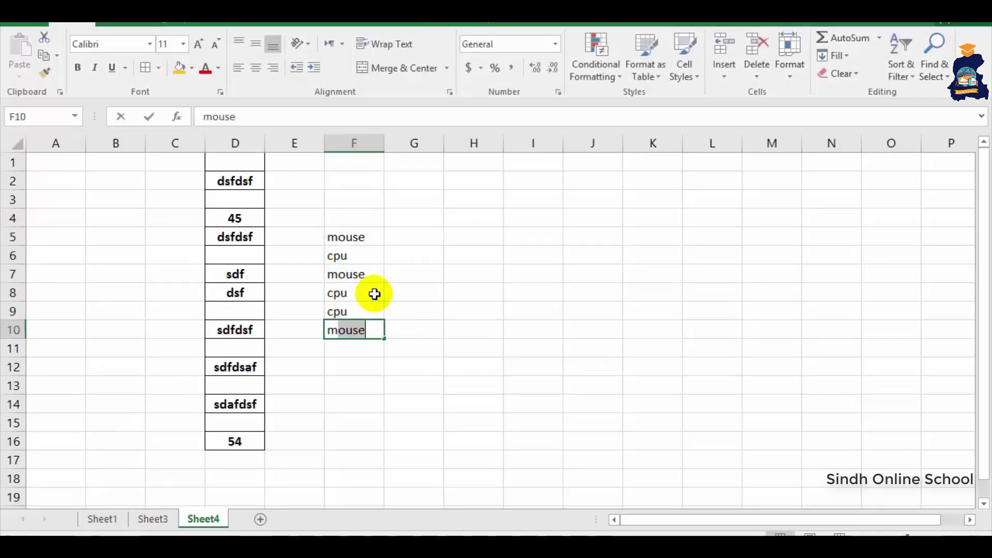
pyautogui.press('Return')
# - Enter =COUNT("mouse",F5:F10) in F11, which returns 0, then start retyping it
pyautogui.write('=count')
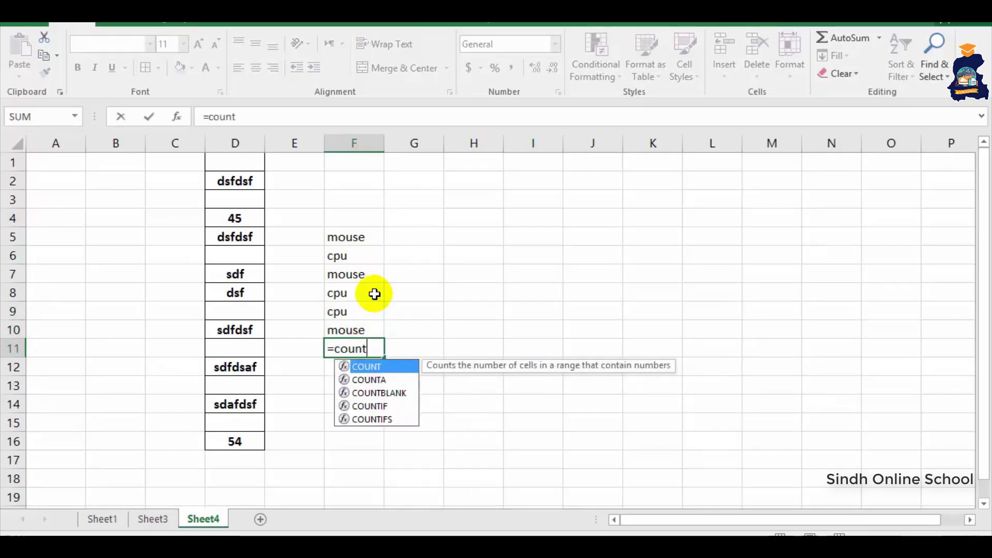
pyautogui.write('(')
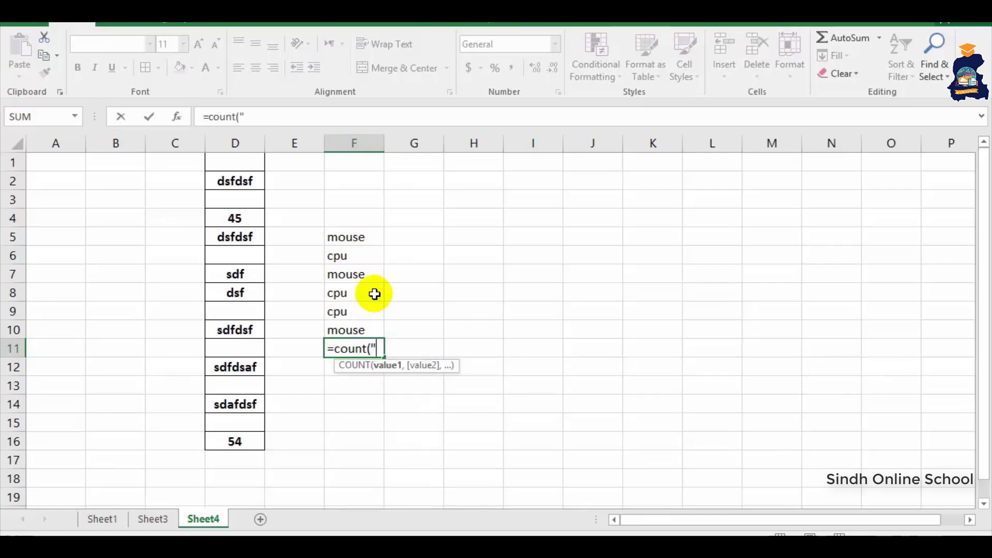
pyautogui.write('"mouse')
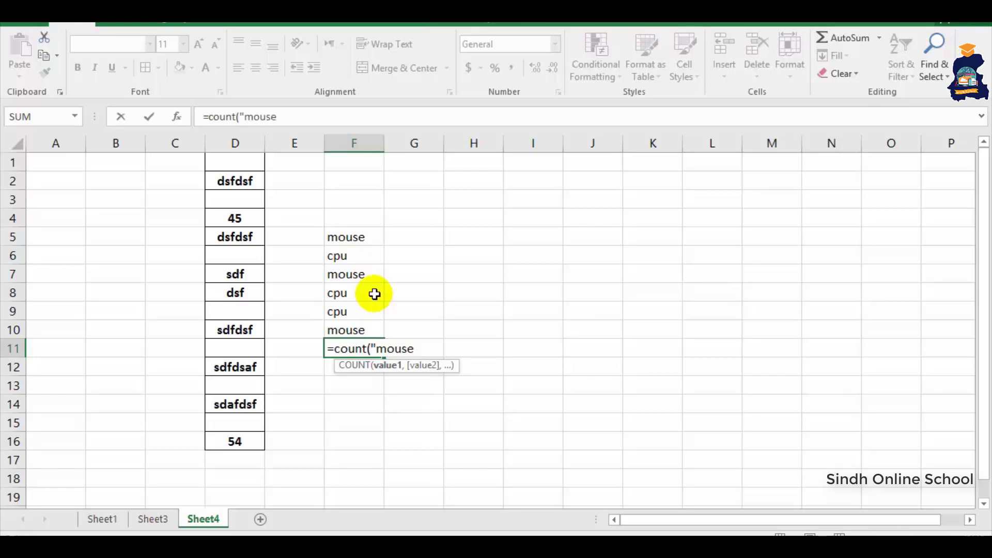
pyautogui.write('",')
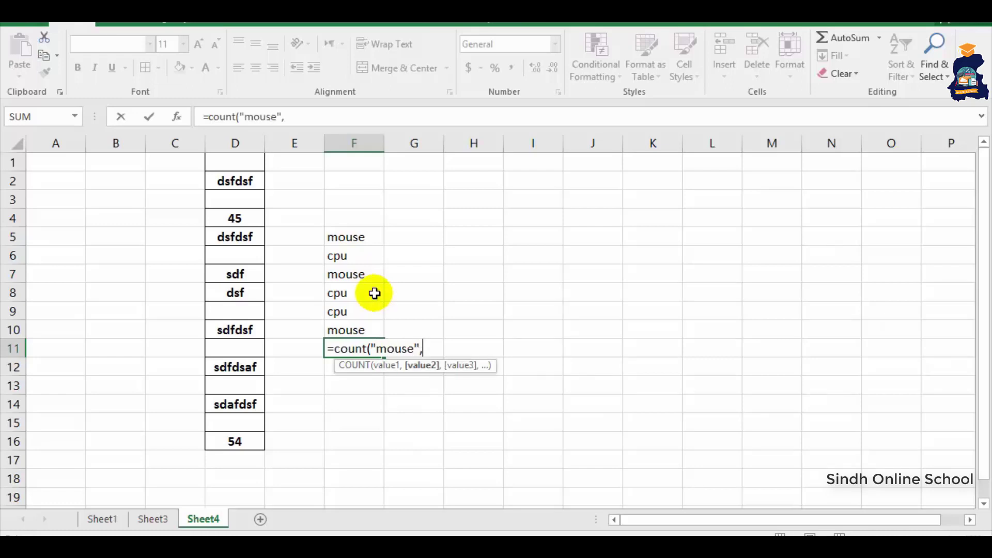
pyautogui.moveTo(332, 235); pyautogui.dragTo(342, 319)
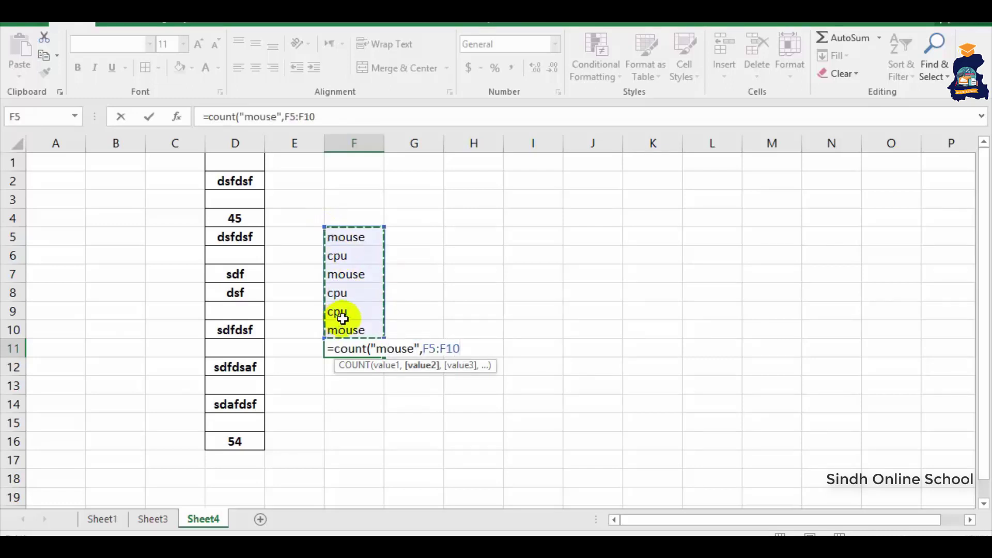
pyautogui.press('Return')
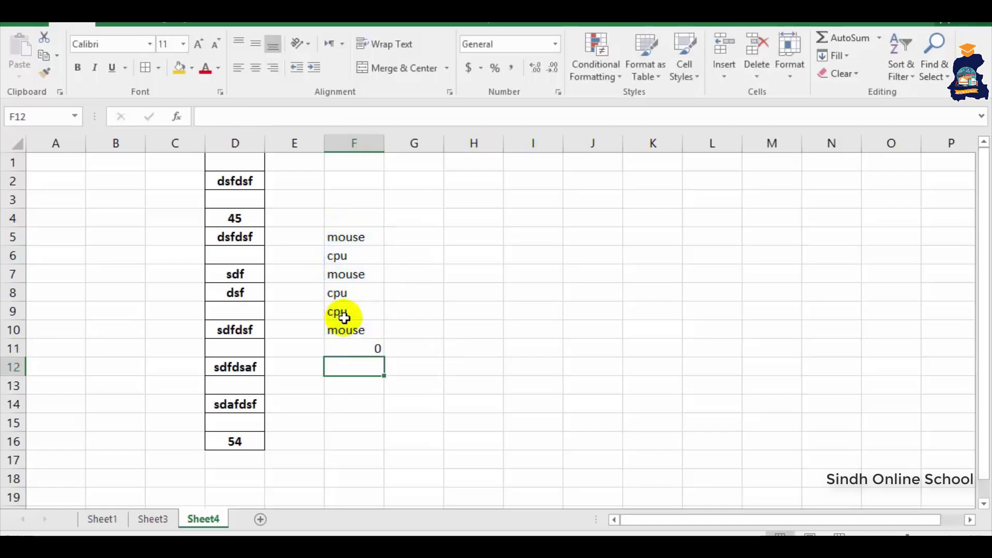
pyautogui.click(351, 343)
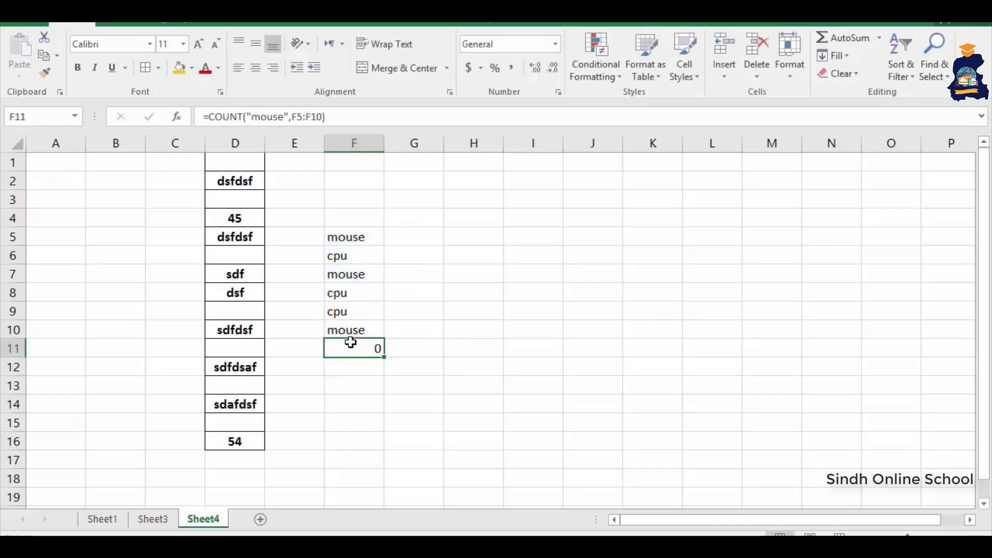
pyautogui.click(351, 343)
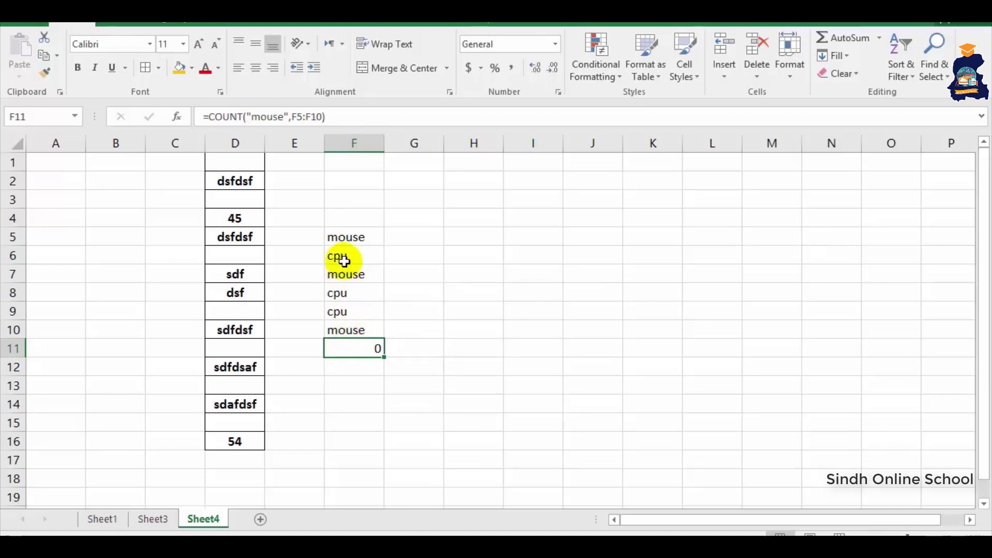
pyautogui.moveTo(348, 237); pyautogui.dragTo(353, 269)
pyautogui.click(370, 351)
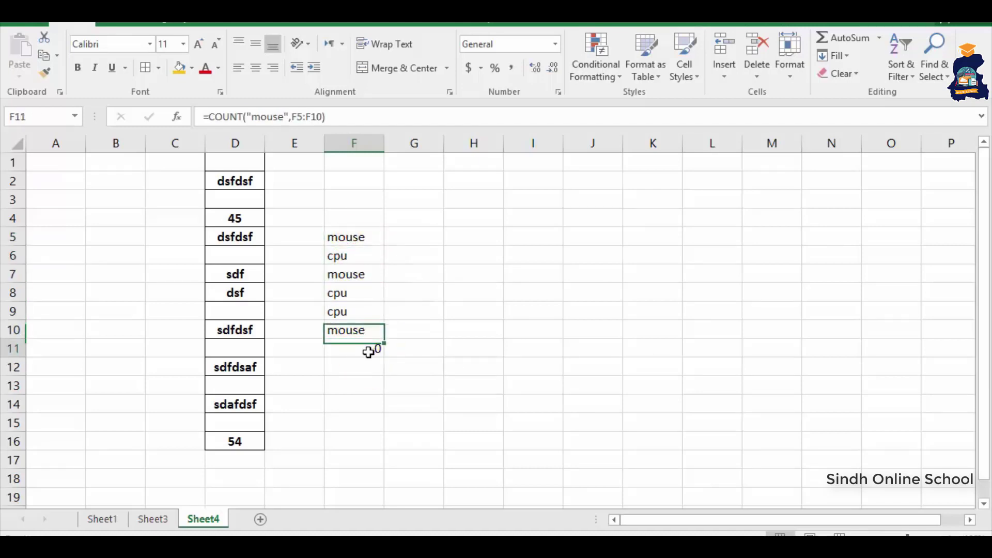
pyautogui.click(368, 352)
pyautogui.write('=')
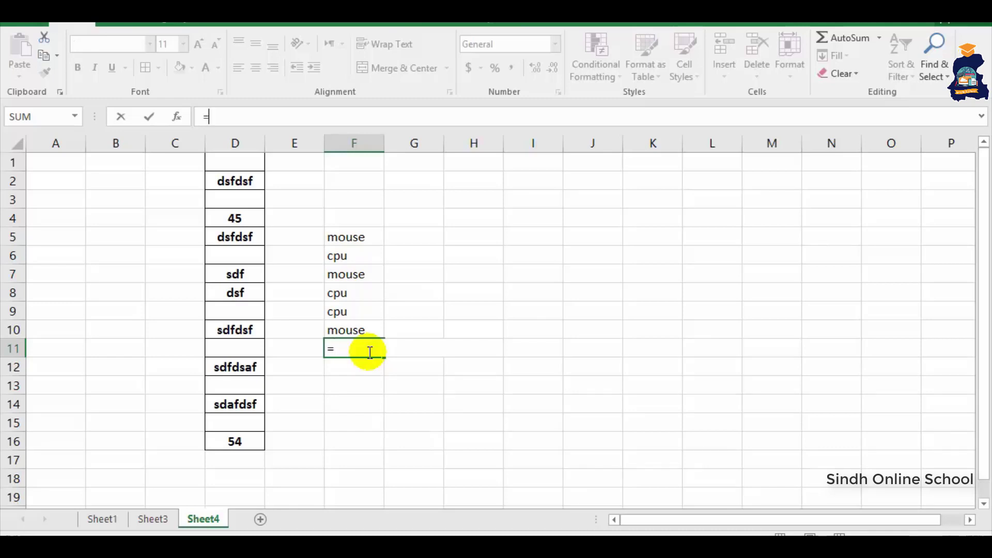
# - Delete all contents in A1:G18 and set No Border on that range
pyautogui.click(347, 312)
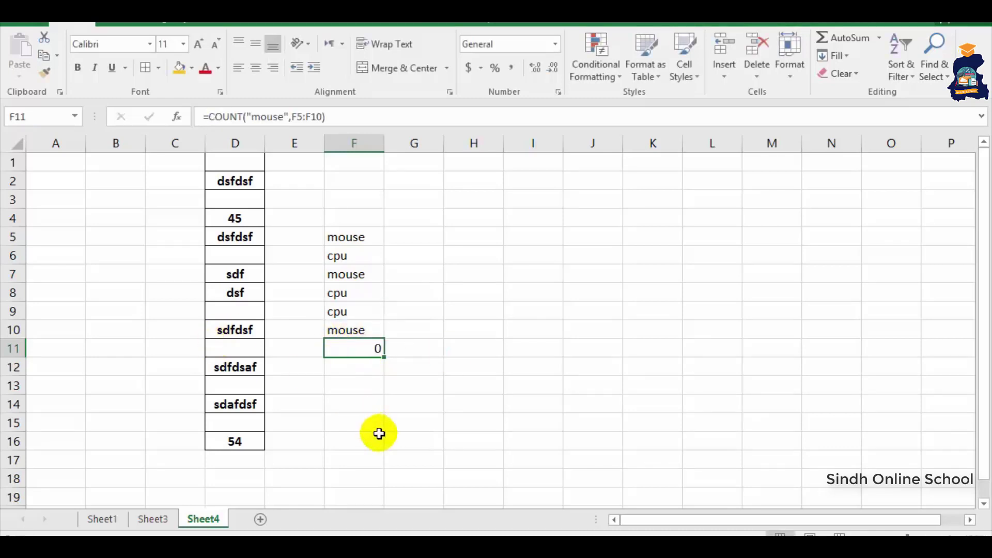
pyautogui.moveTo(385, 471); pyautogui.dragTo(21, 163)
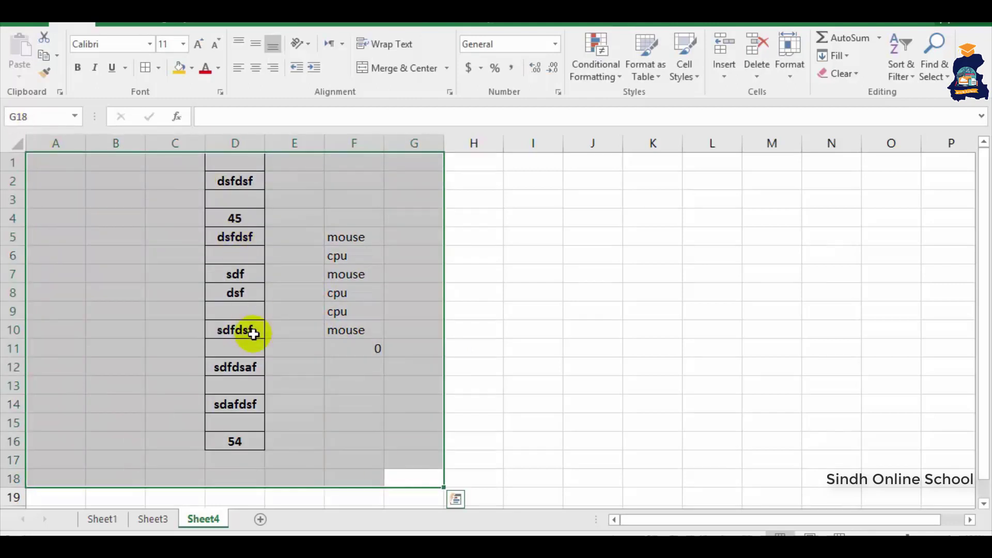
pyautogui.press('Delete')
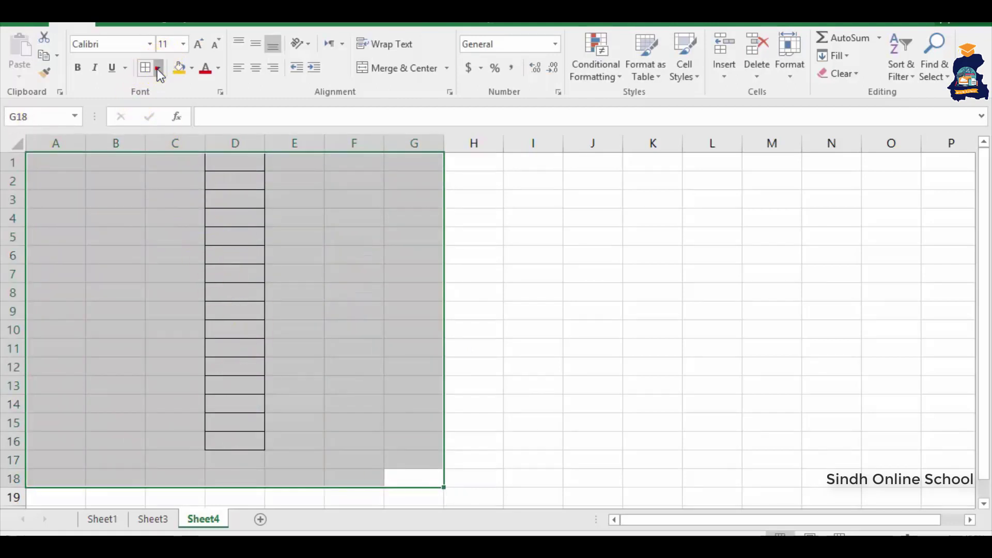
pyautogui.click(158, 68)
pyautogui.click(176, 181)
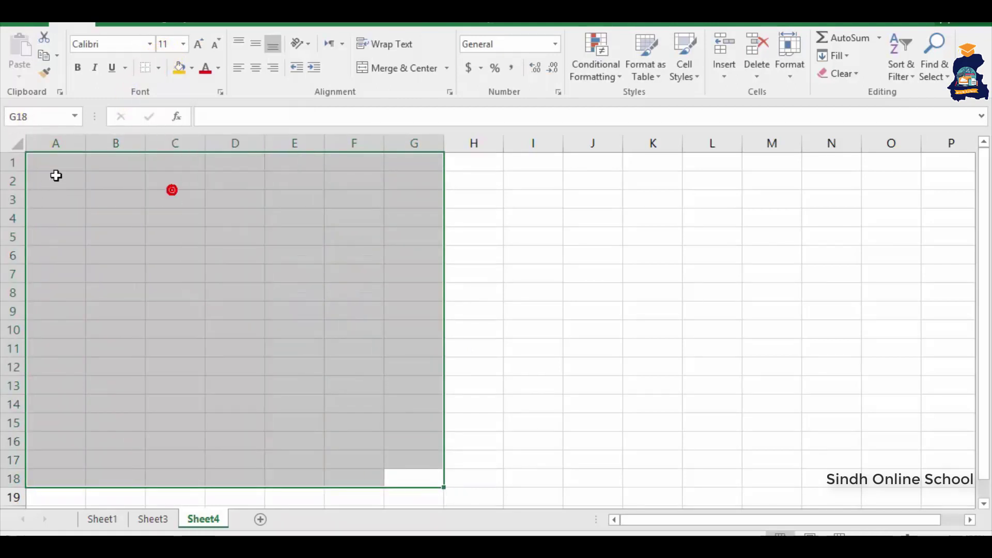
pyautogui.click(62, 171)
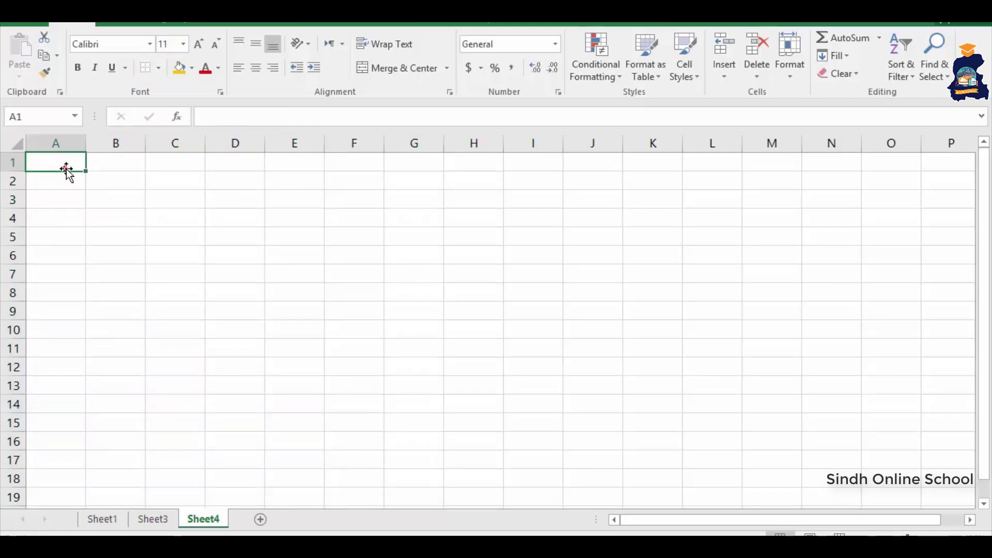
# - Enter the title 'Sindh Online School' in cell A1
pyautogui.click(66, 168)
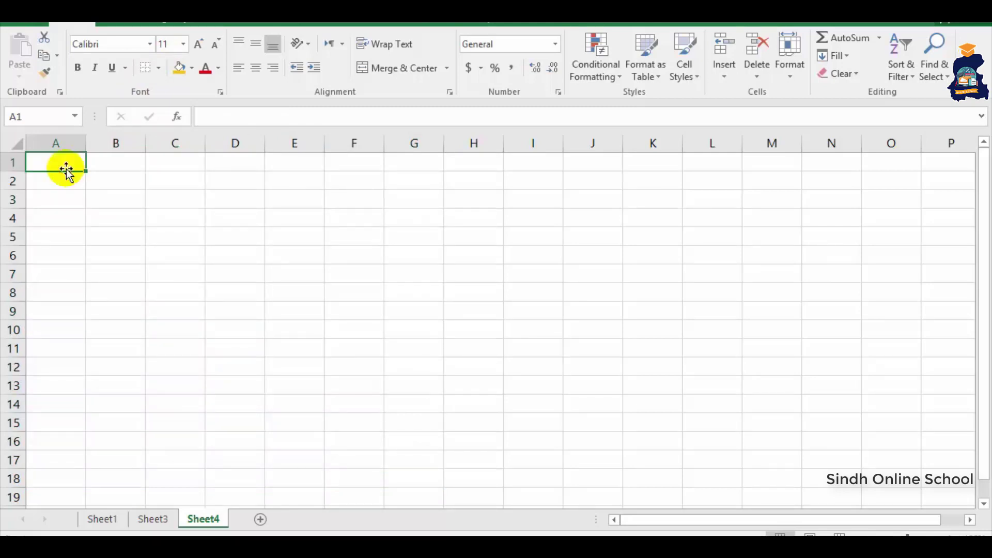
pyautogui.write('Sindh')
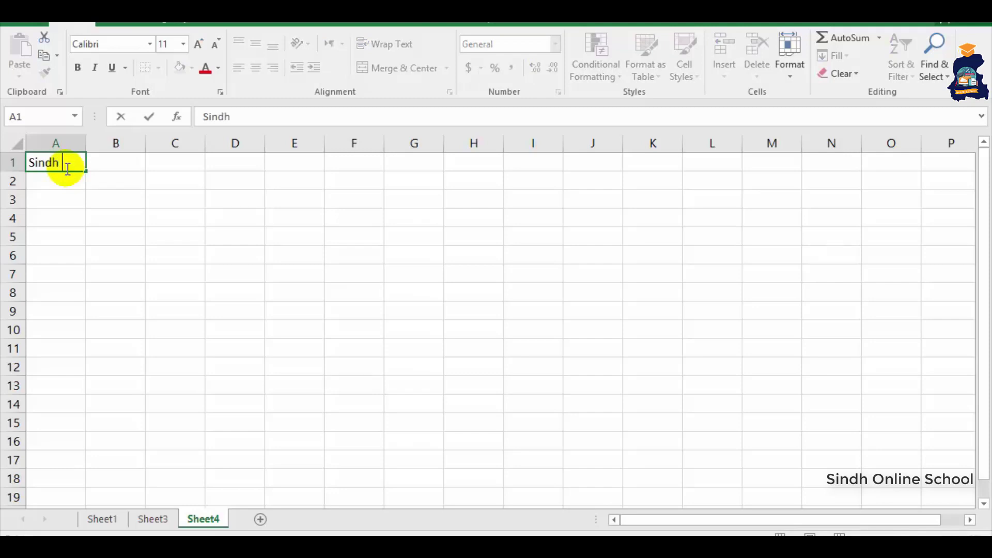
pyautogui.write(' Online School')
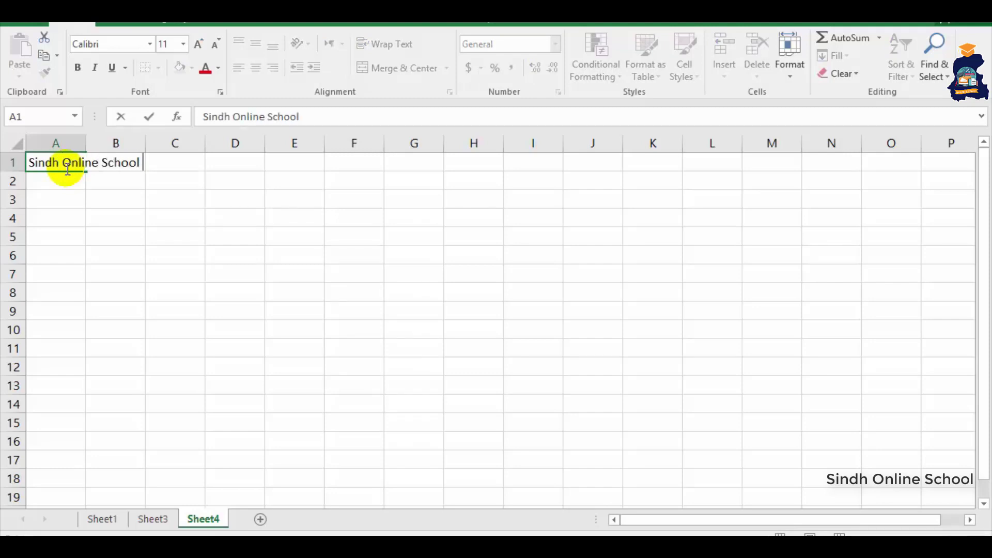
pyautogui.press('Return')
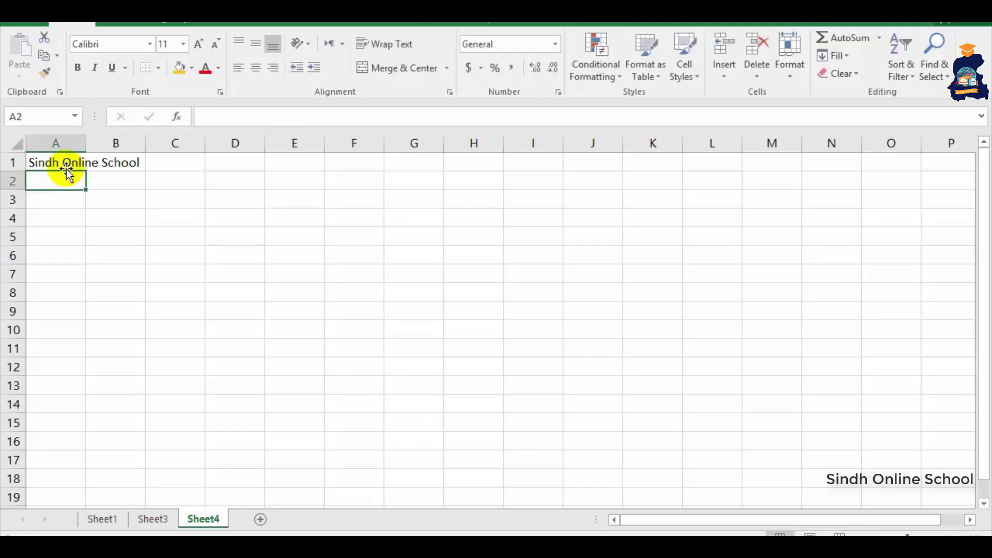
# - Fill row 2 with Seat No, Name, Obtaned Marks, Out off, Percentage, then AutoFit column C
pyautogui.write('Sea')
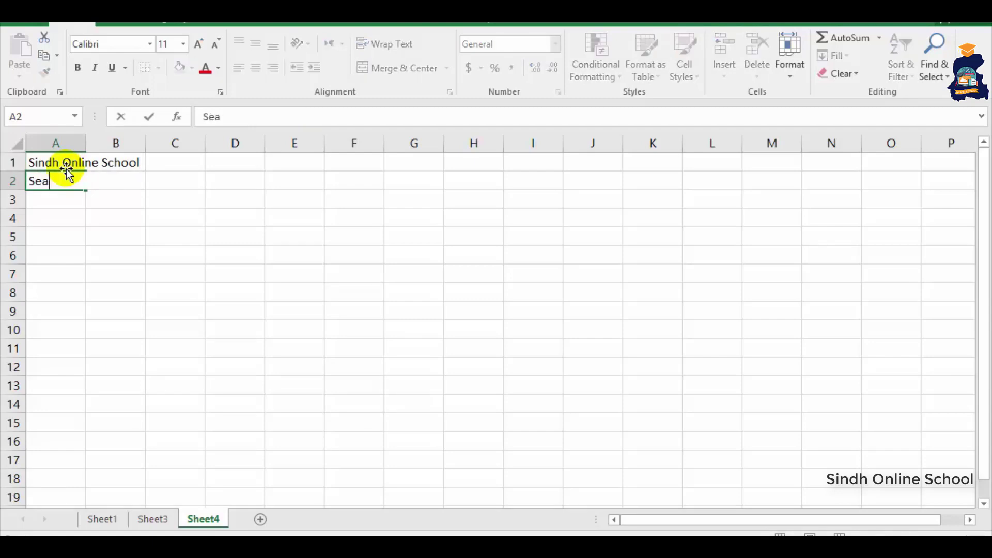
pyautogui.write('t No')
pyautogui.press('Tab')
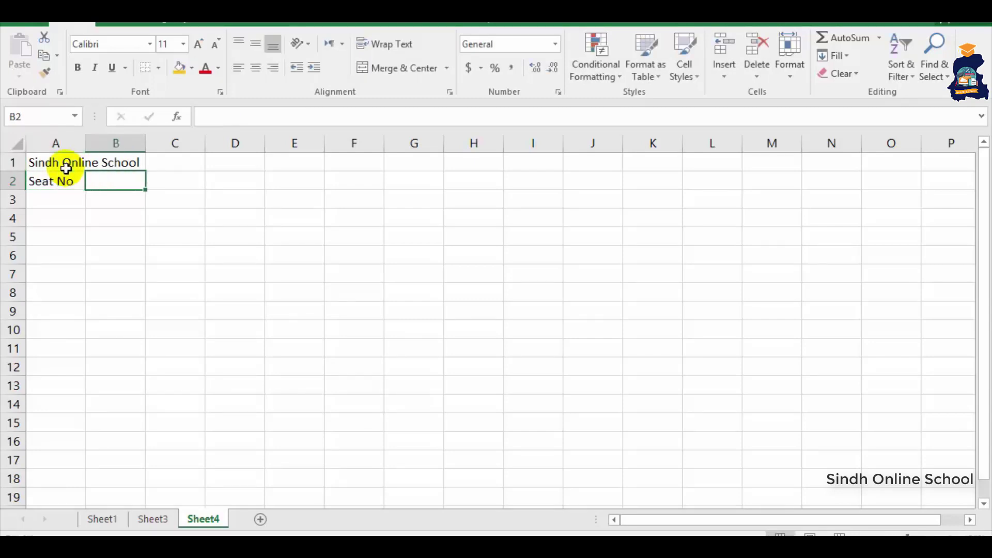
pyautogui.write('Name')
pyautogui.press('Tab')
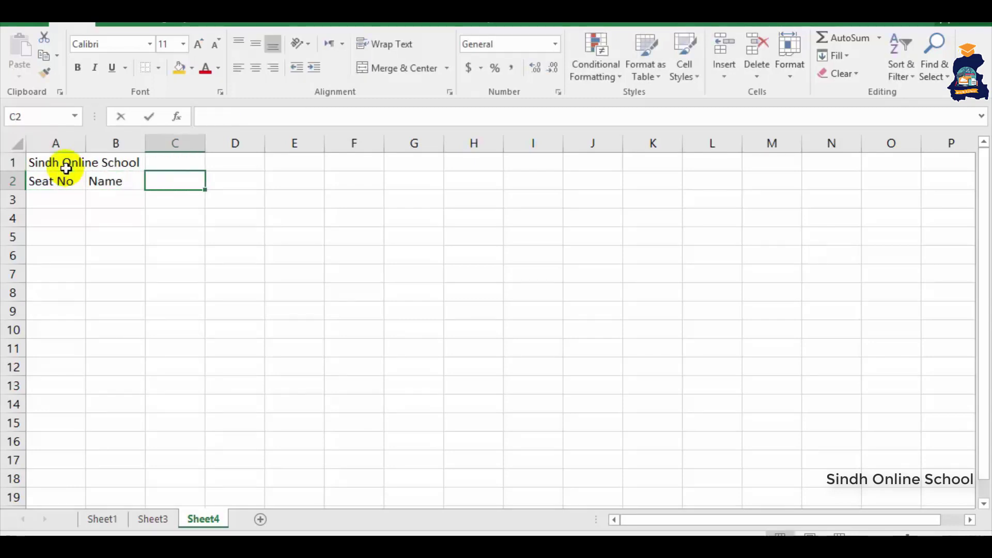
pyautogui.write('Obtaned Marks')
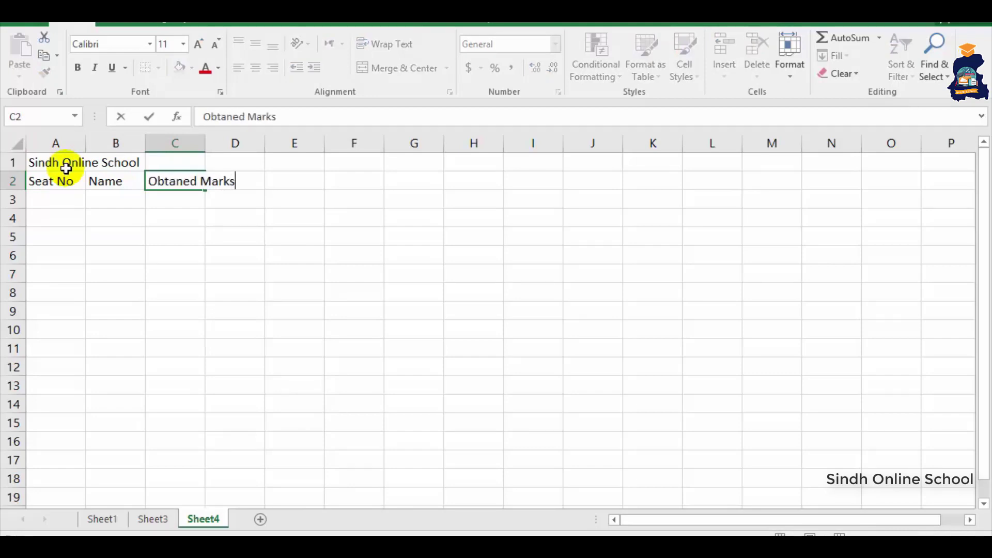
pyautogui.press('Tab')
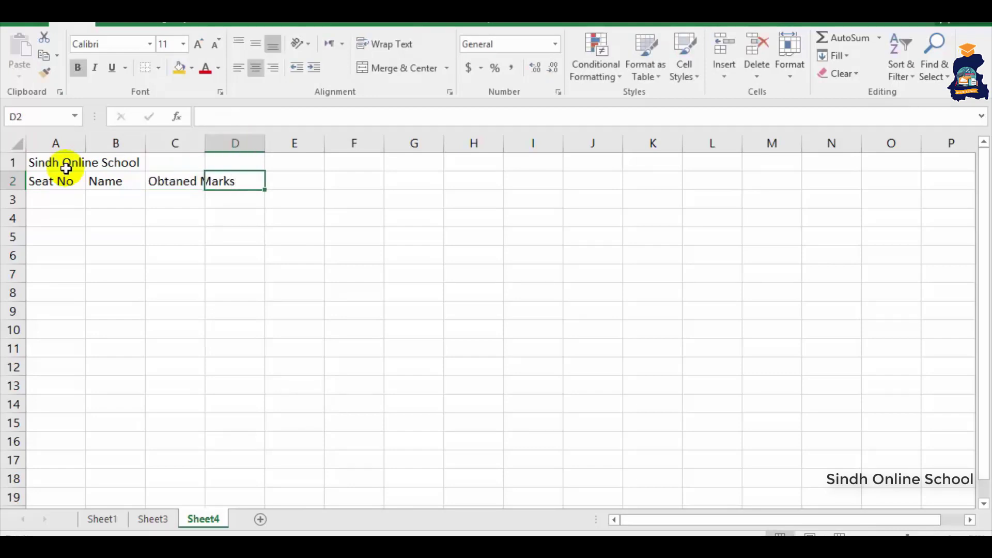
pyautogui.write('OUt off')
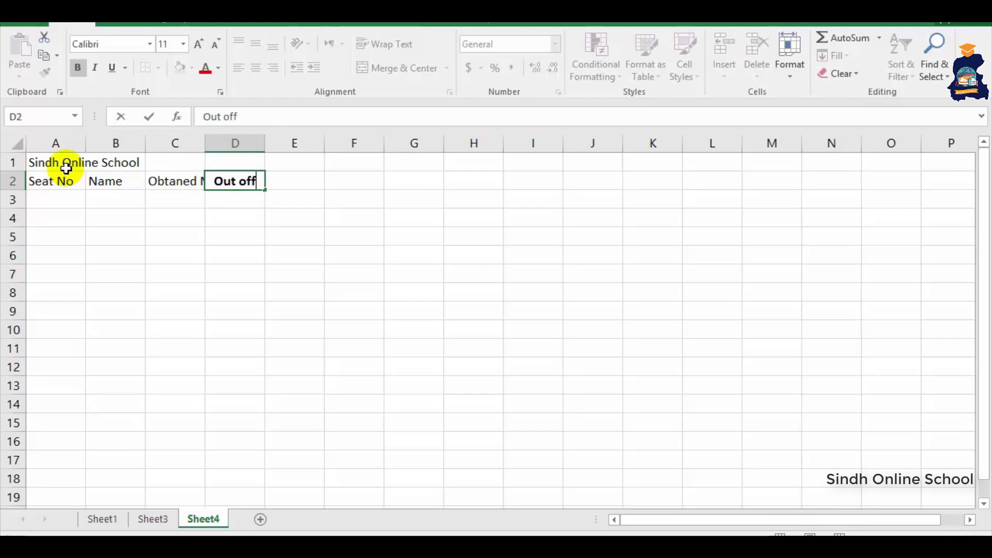
pyautogui.press('Tab')
pyautogui.write('P')
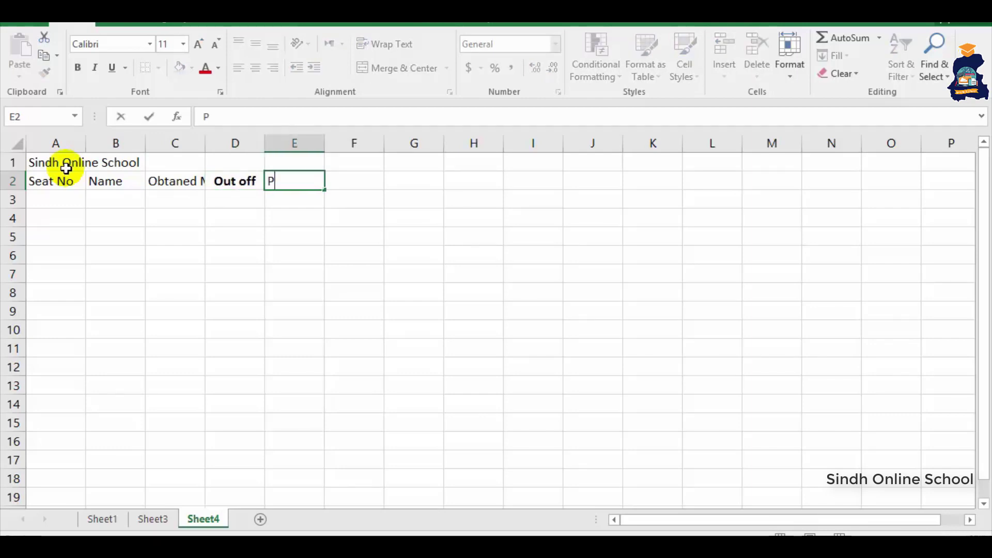
pyautogui.write('ercentage')
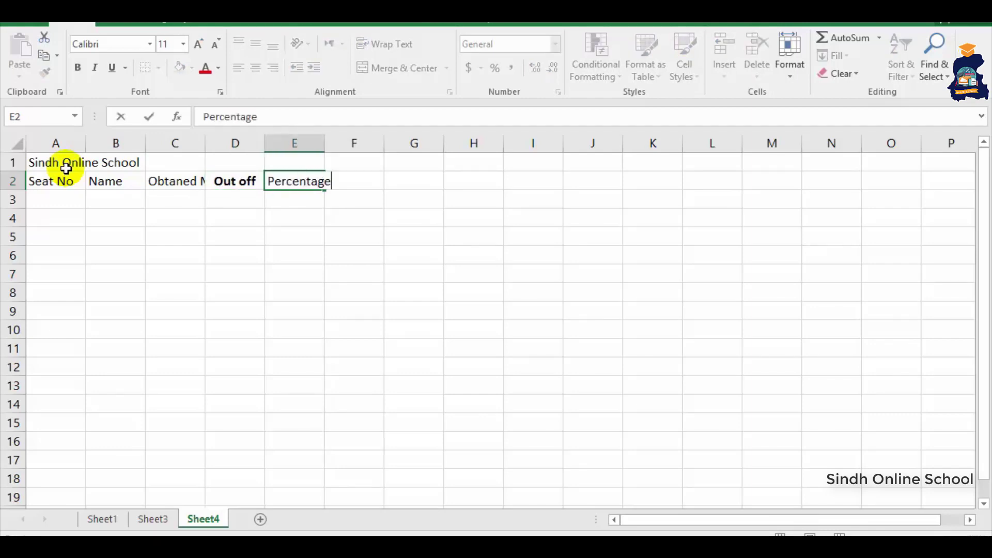
pyautogui.click(102, 231)
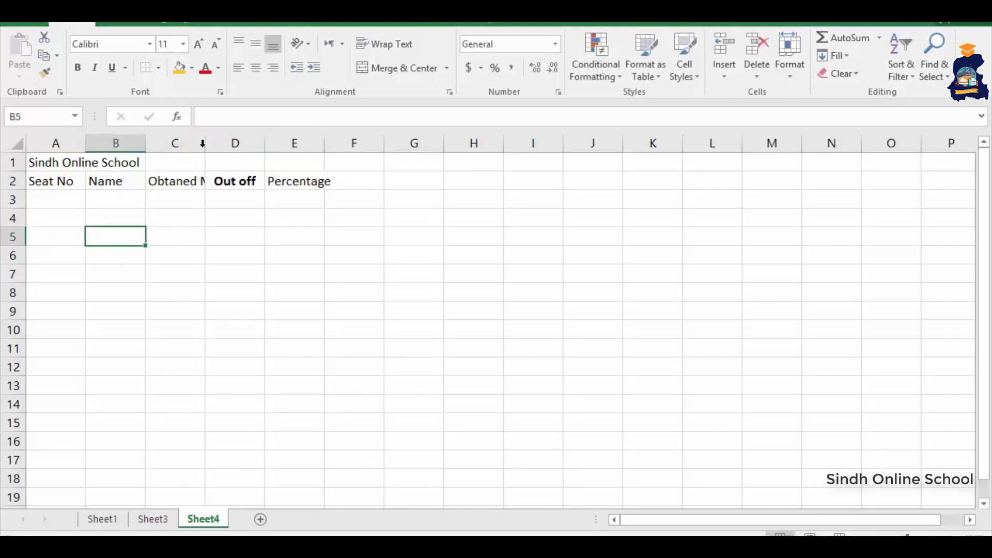
pyautogui.doubleClick(205, 143)
pyautogui.click(267, 212)
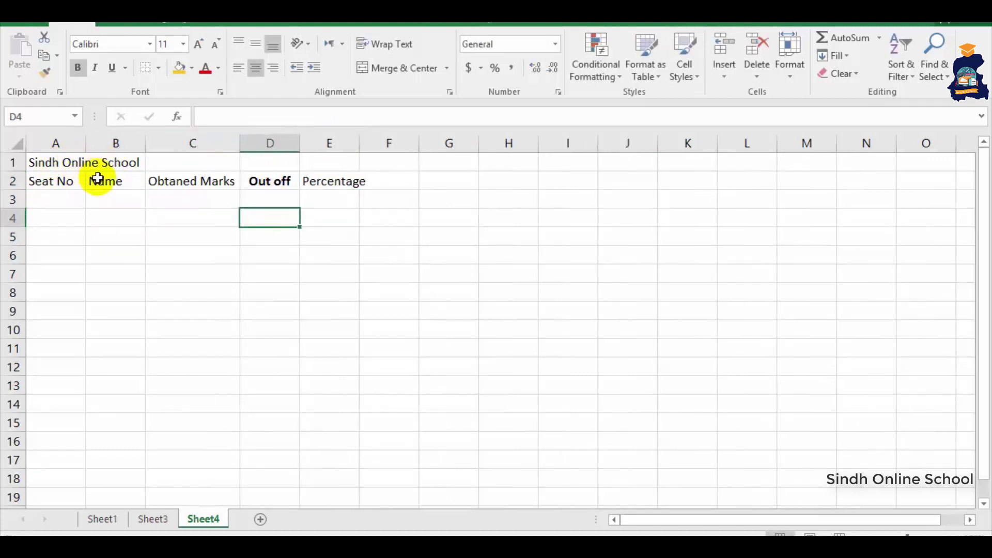
# - Insert an entire blank row above the header row
pyautogui.rightClick(98, 181)
pyautogui.click(142, 311)
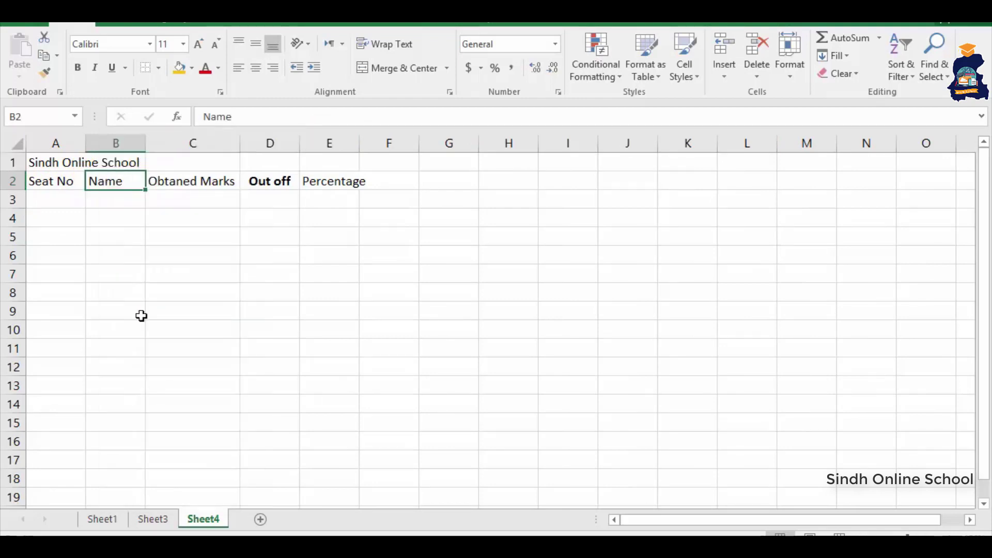
pyautogui.click(124, 317)
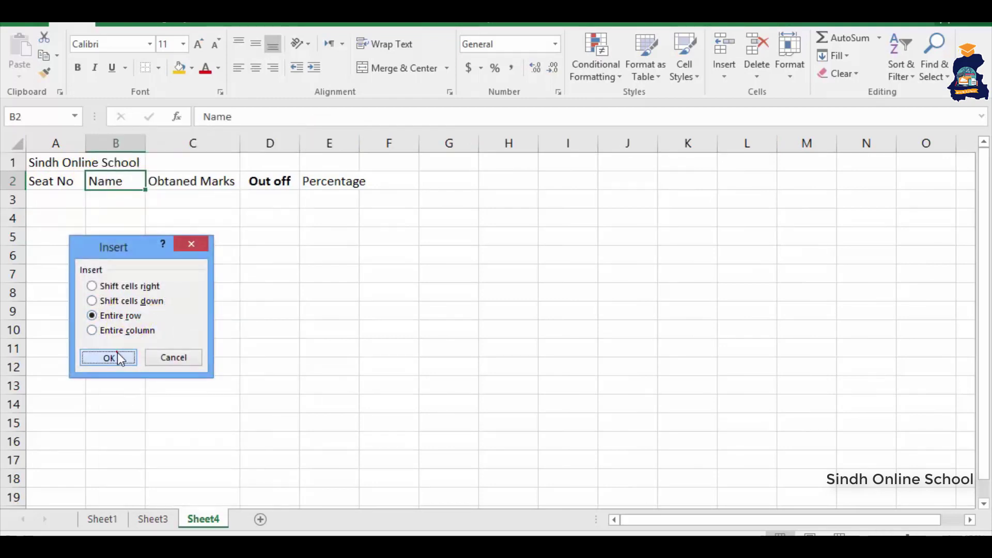
pyautogui.click(114, 356)
# - Type the subtitle 'For matric Class Students' in A2
pyautogui.click(69, 183)
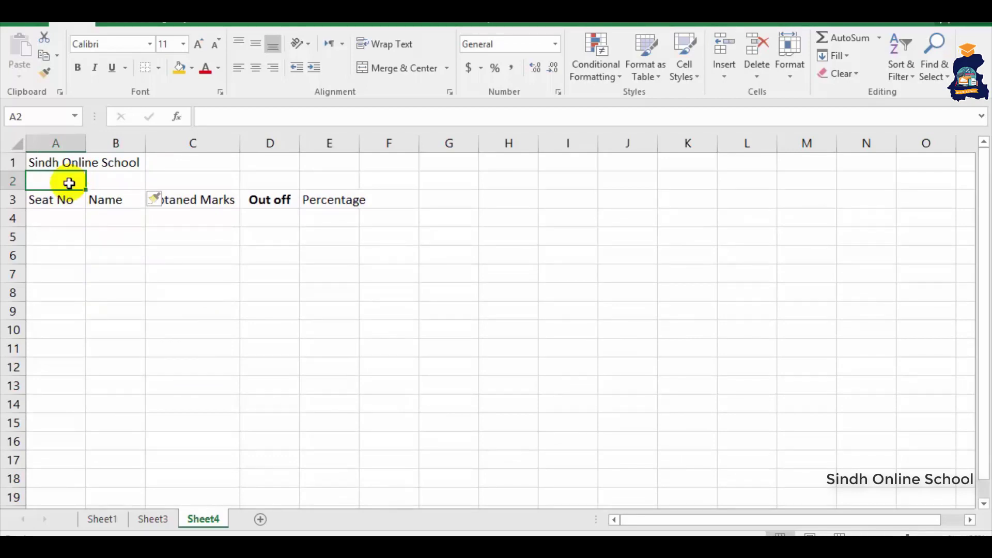
pyautogui.write('For matric Cla')
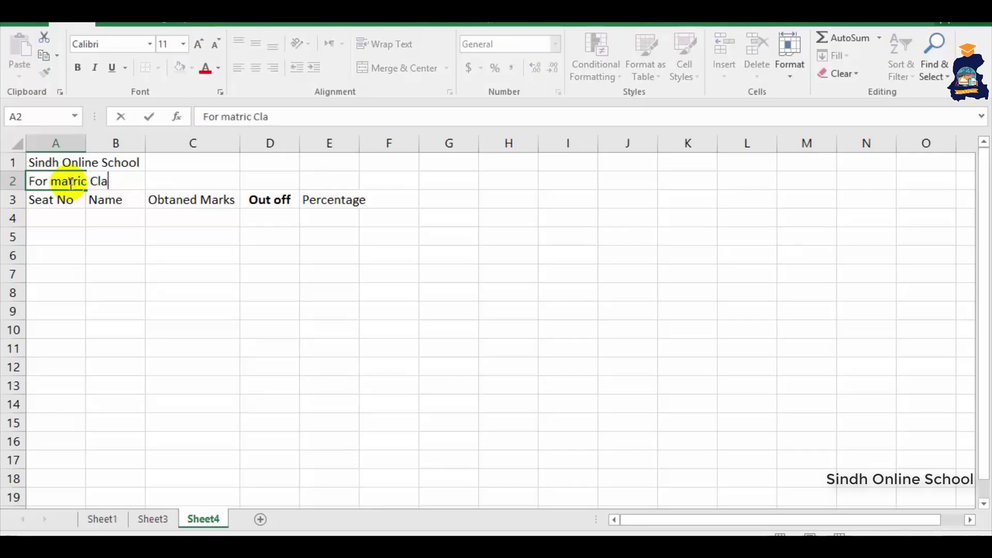
pyautogui.write('ss Students')
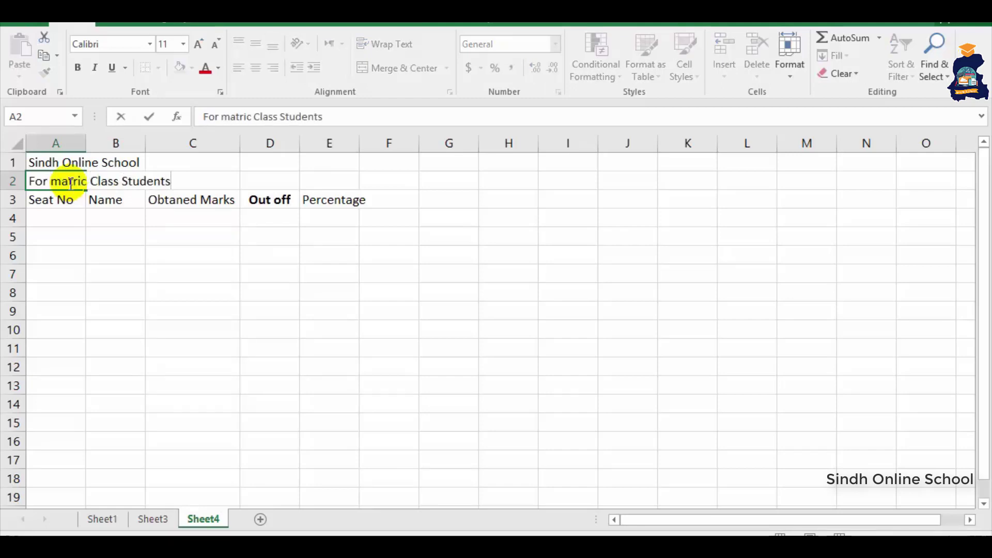
pyautogui.click(219, 297)
# - AutoFit column E and enter seat numbers 433, 76, 97 and 66 in A4:A7
pyautogui.doubleClick(360, 143)
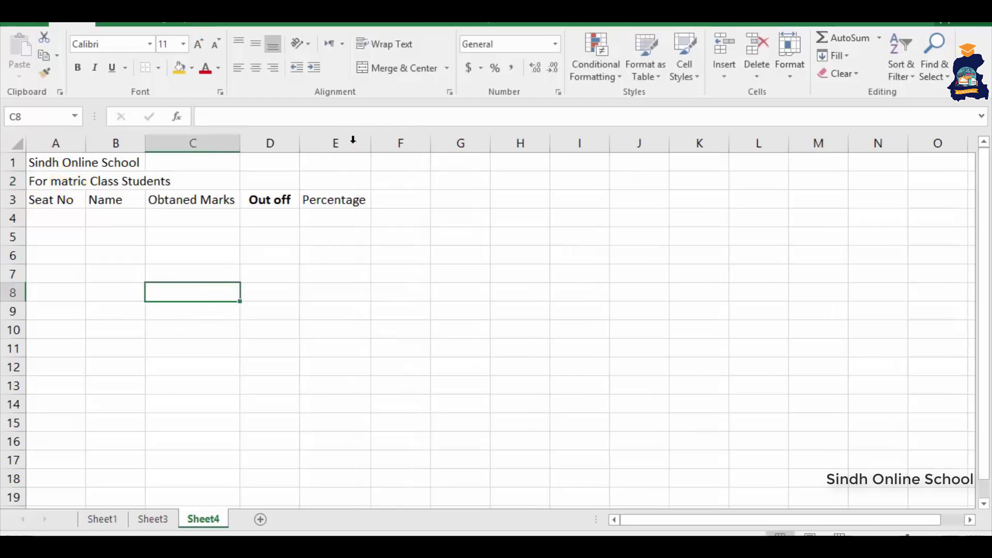
pyautogui.click(68, 212)
pyautogui.write('433')
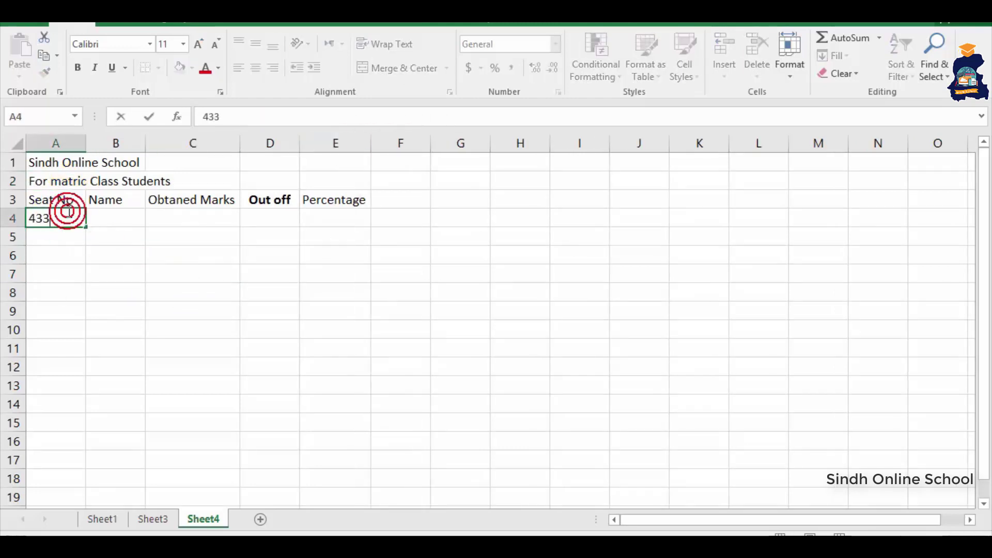
pyautogui.press('Return')
pyautogui.write('76')
pyautogui.press('Return')
pyautogui.write('66')
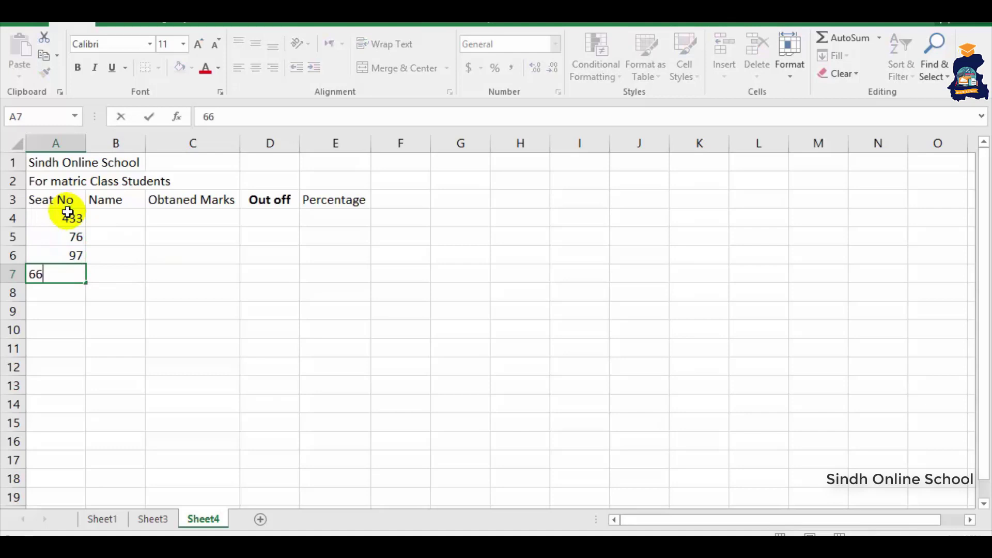
# - Enter the four students' names in B4:B7 and AutoFit column B
pyautogui.click(130, 217)
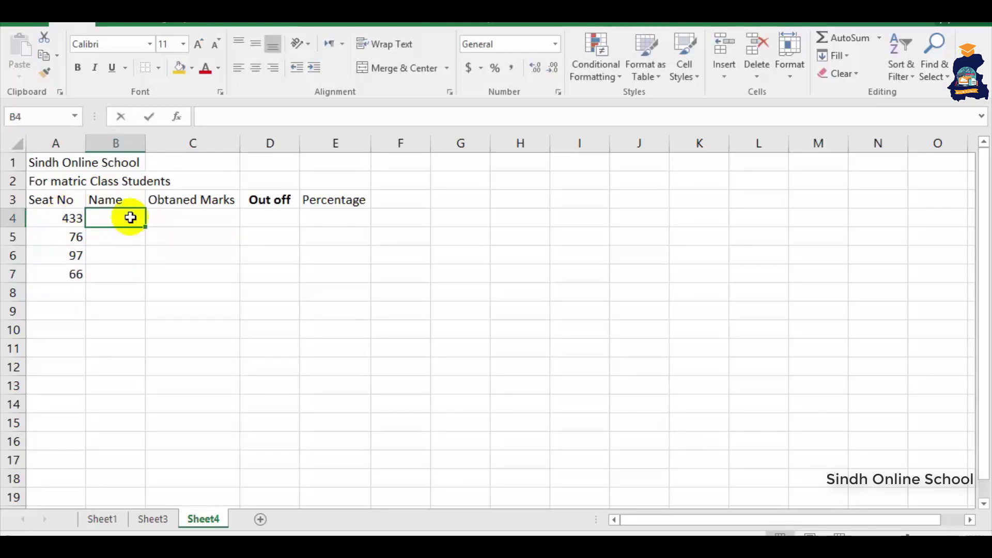
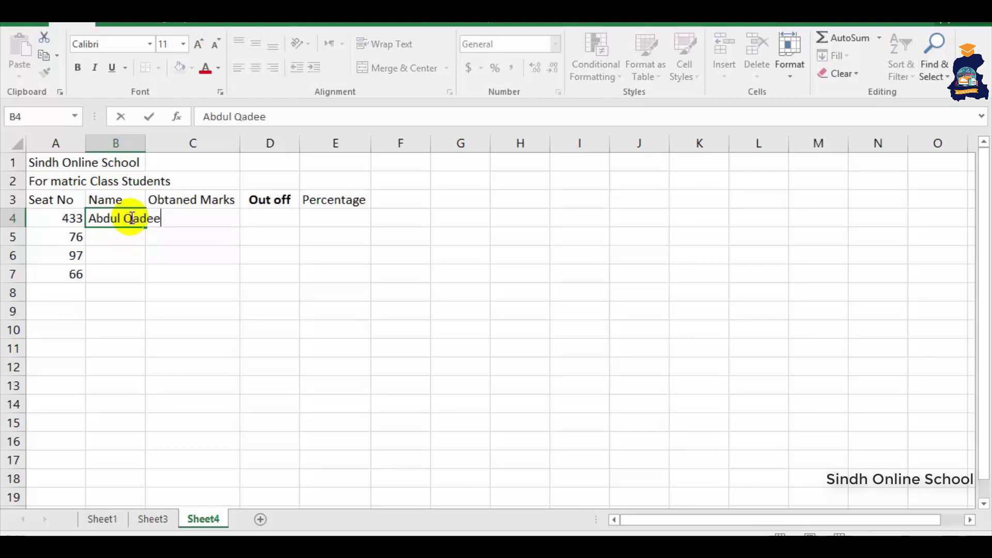
pyautogui.press('Return')
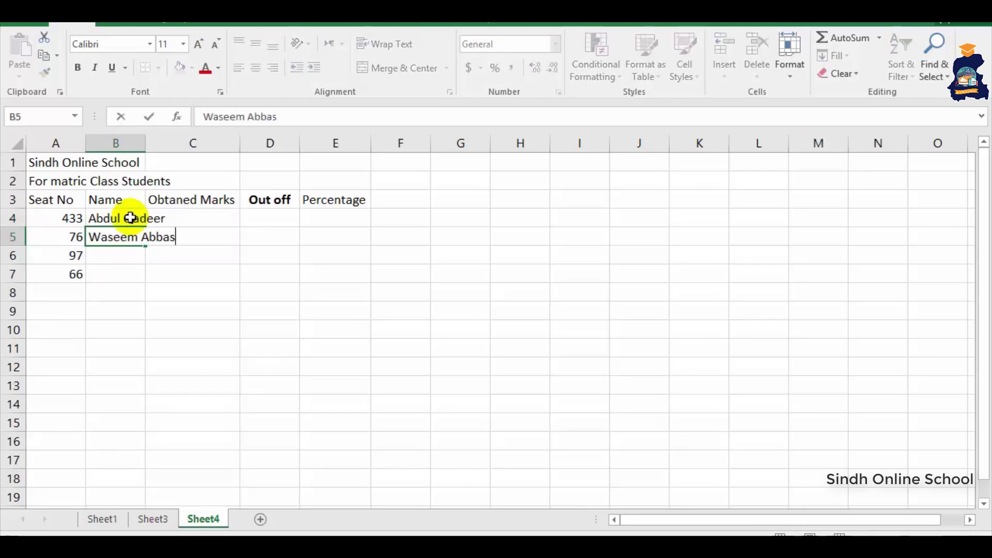
pyautogui.press('Return')
pyautogui.write('Kamran')
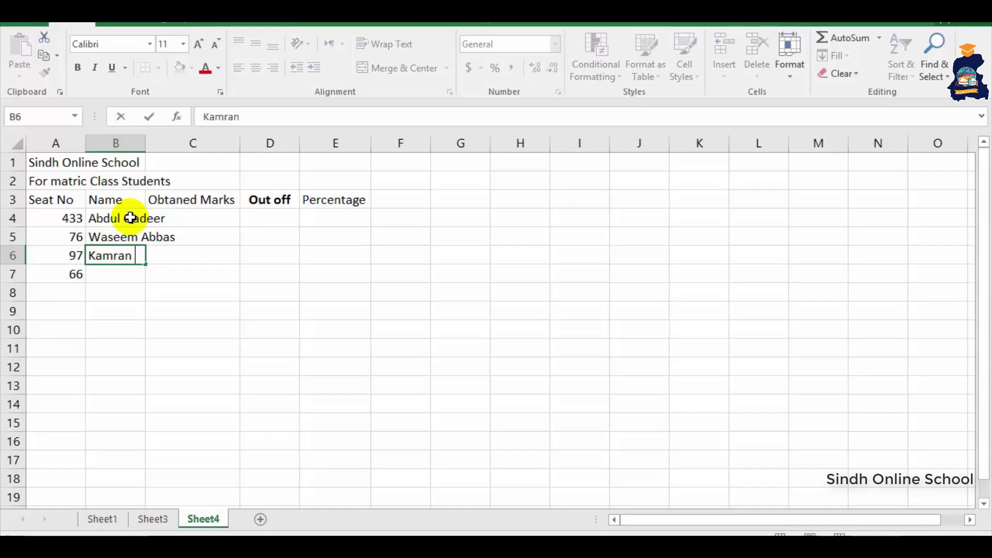
pyautogui.press('Return')
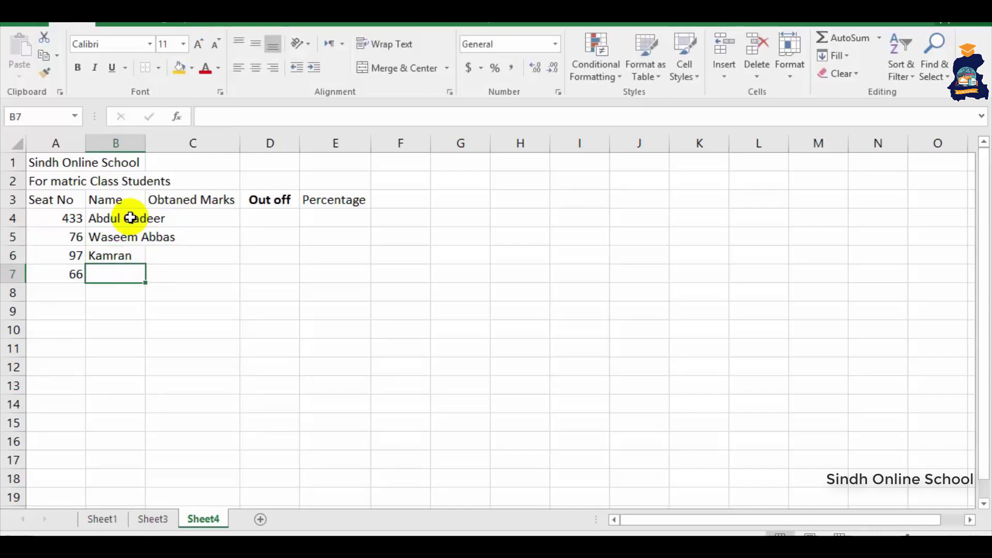
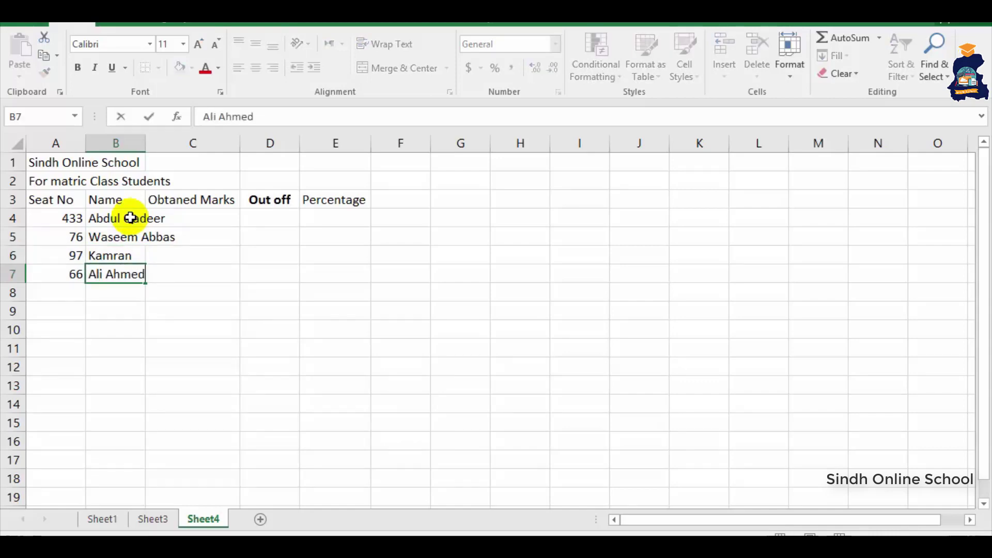
pyautogui.doubleClick(147, 144)
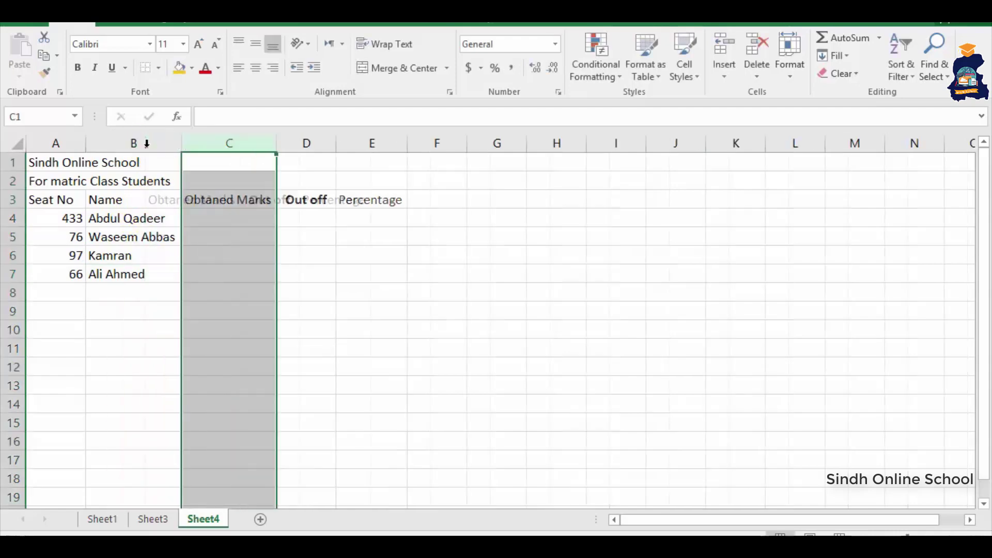
# - Add seat numbers 54, 97 and 6544 in A8:A10 with their student names in B8:B10
pyautogui.click(74, 291)
pyautogui.write('54')
pyautogui.press('Return')
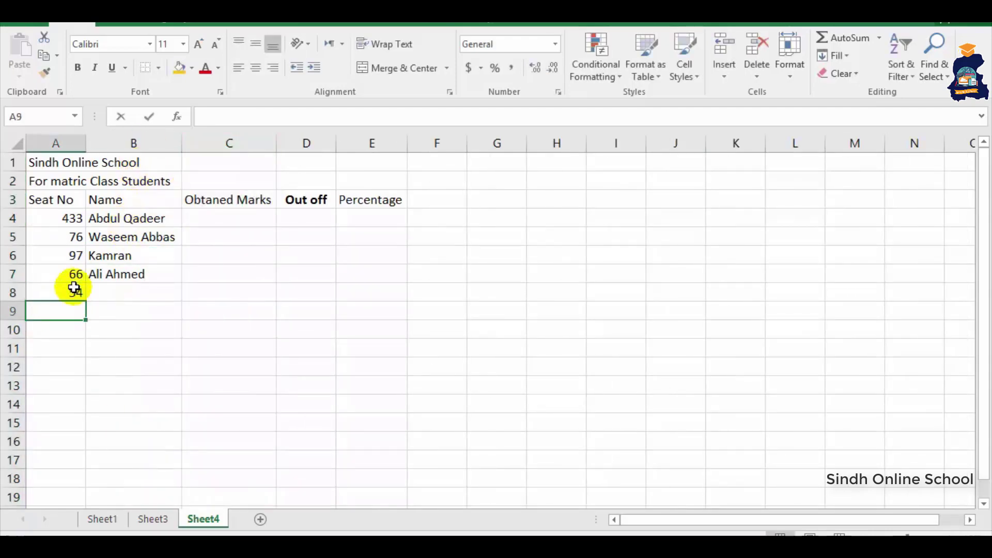
pyautogui.write('97')
pyautogui.press('Return')
pyautogui.write('6544')
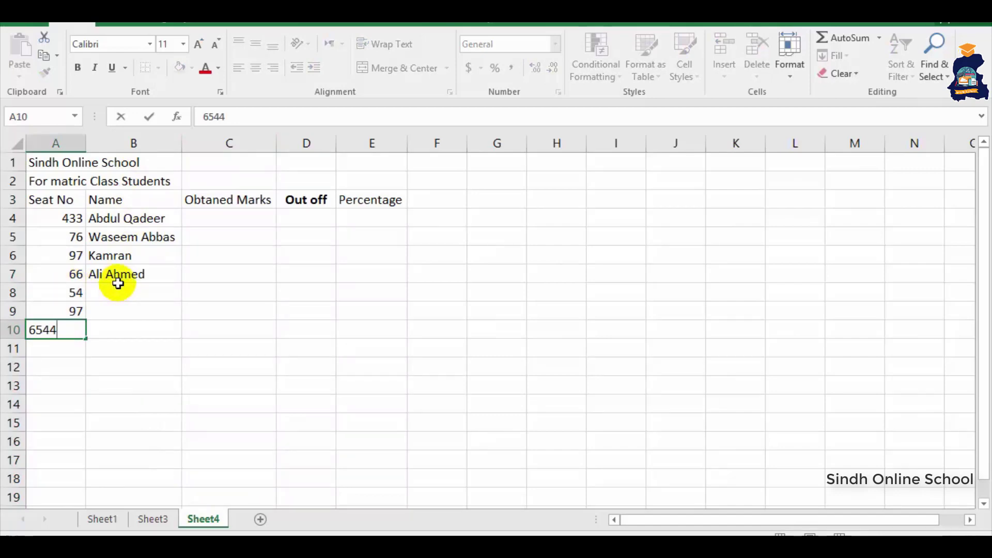
pyautogui.click(117, 284)
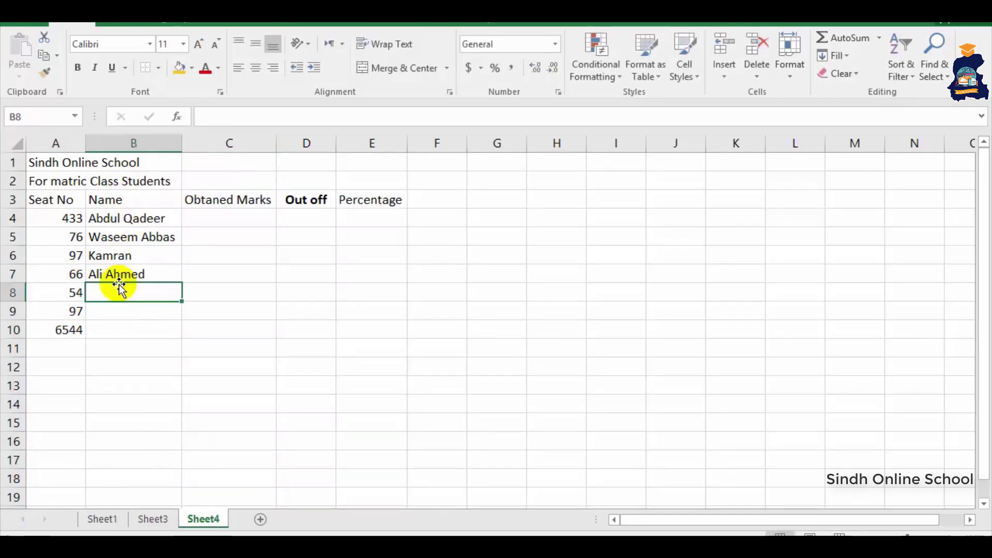
pyautogui.write('Zahid')
pyautogui.press('Return')
pyautogui.write('Yasr')
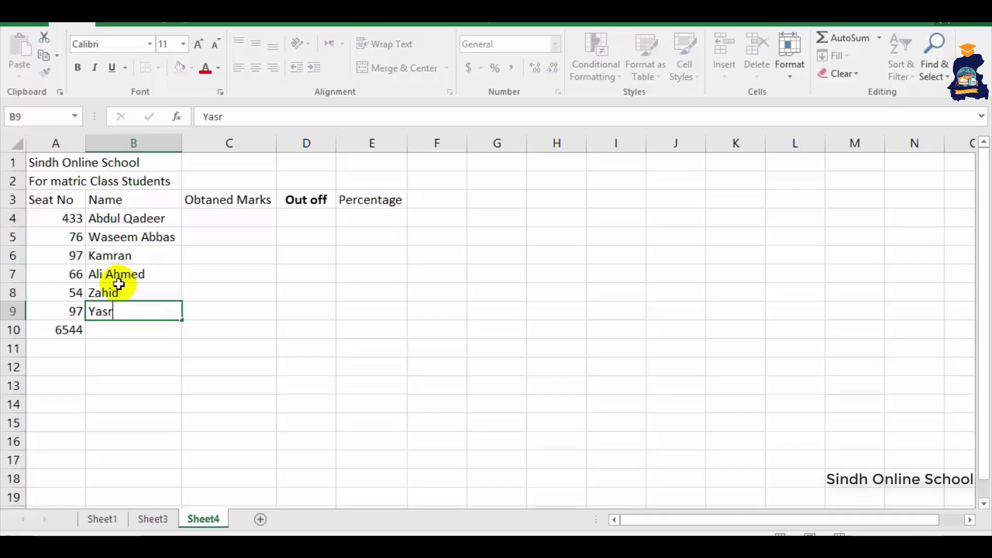
pyautogui.press('Return')
pyautogui.write('A')
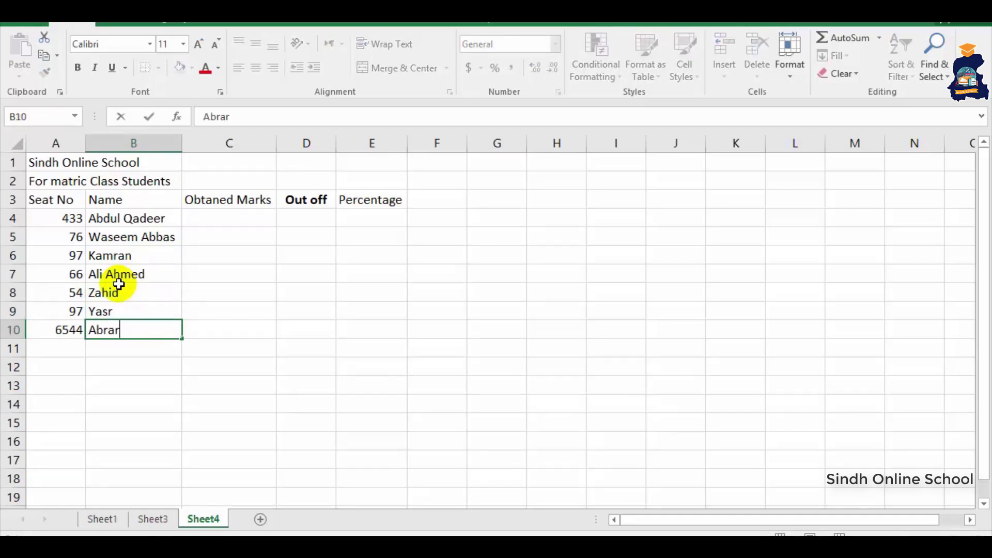
pyautogui.write('brar')
pyautogui.click(62, 332)
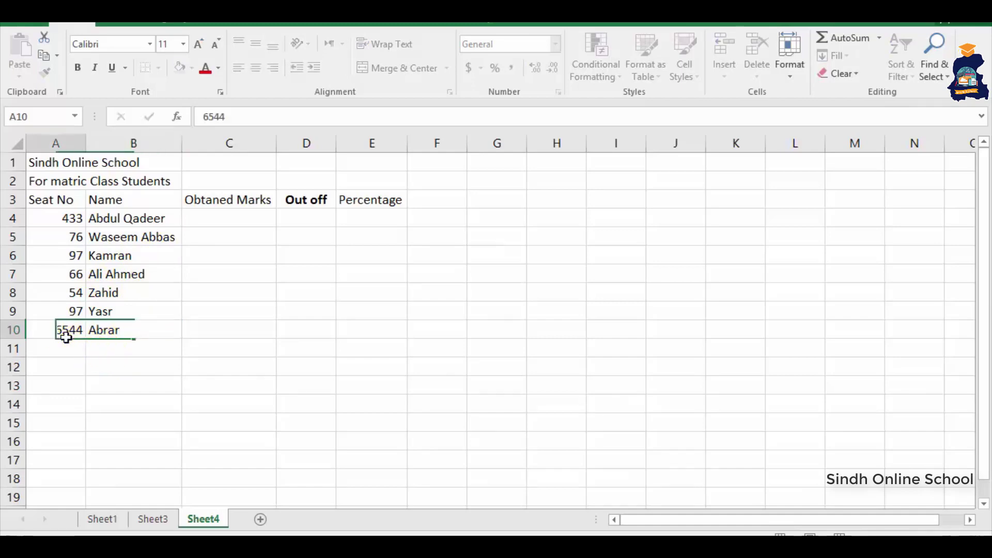
# - Add seat numbers 76 and 9 in A11:A12 with their student names in B11:B12
pyautogui.click(66, 351)
pyautogui.write('76')
pyautogui.press('Return')
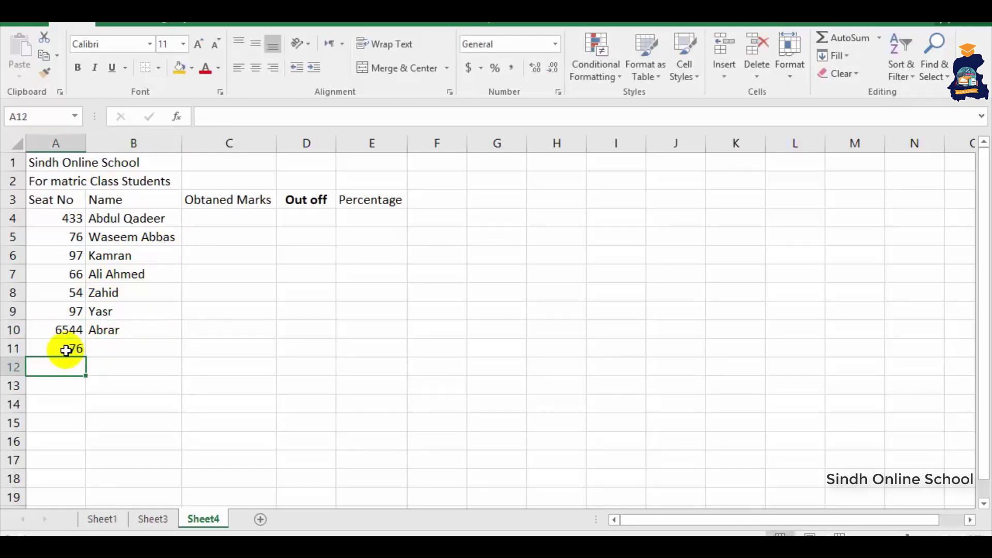
pyautogui.write('09')
pyautogui.click(121, 345)
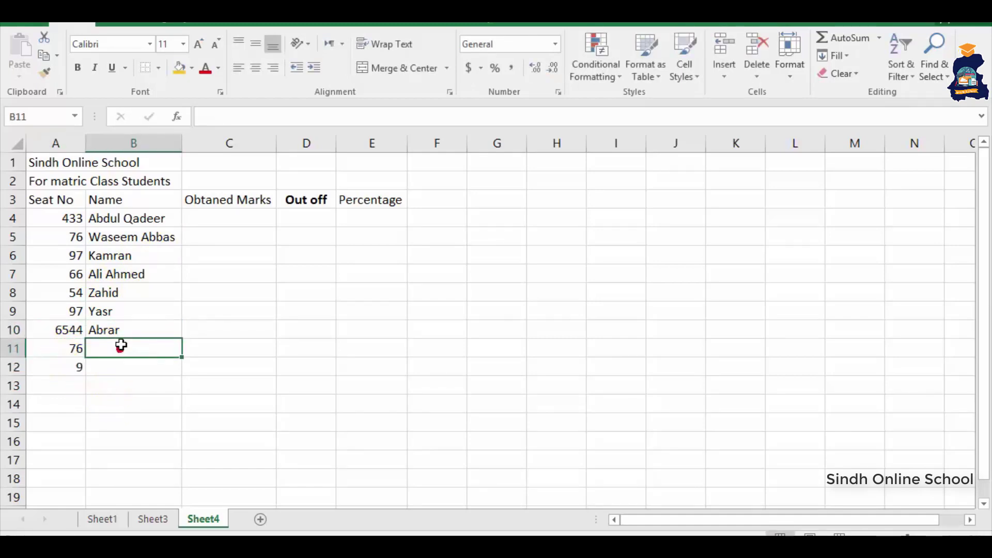
pyautogui.write('Hu')
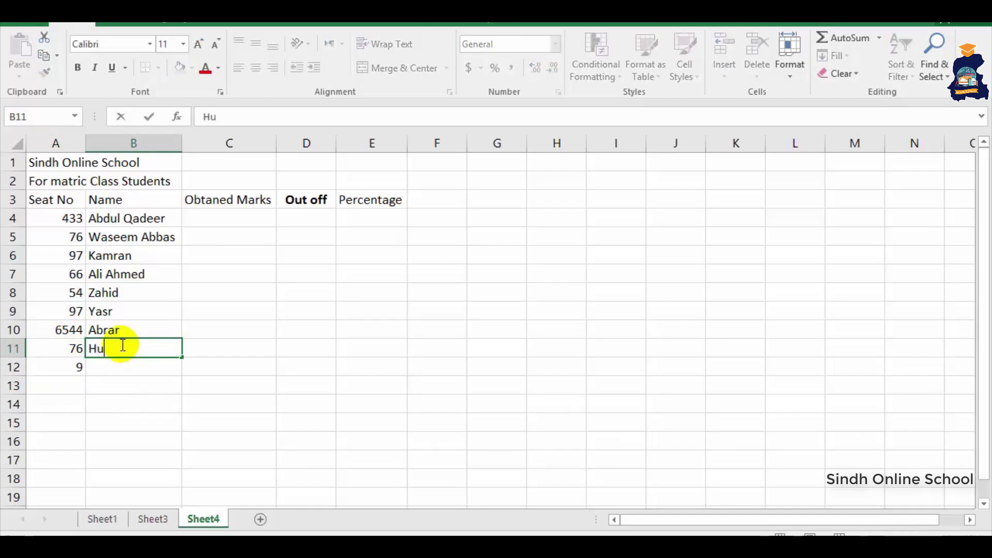
pyautogui.write('mair')
pyautogui.press('Return')
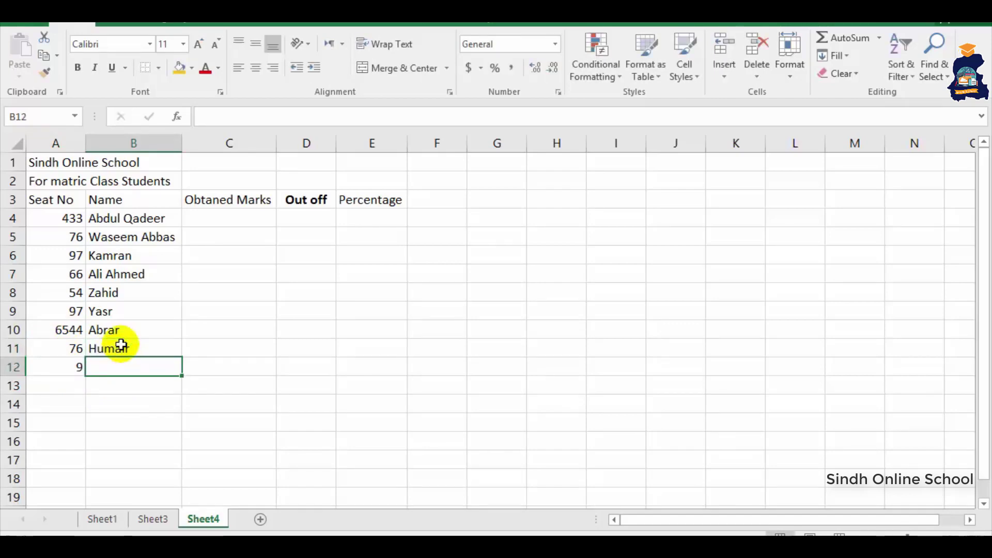
pyautogui.write('Ishfaque')
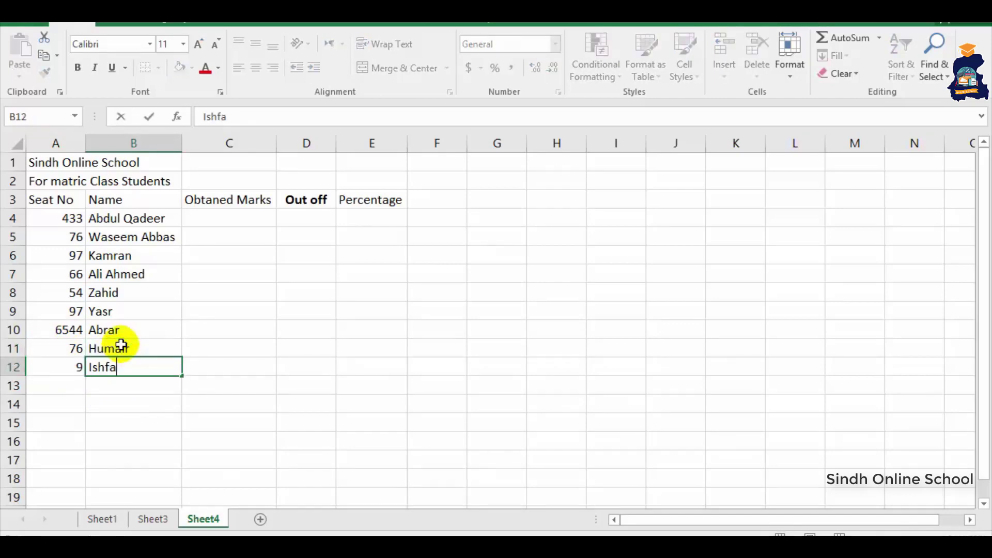
pyautogui.click(204, 217)
# - Enter obtained marks 580, 612, 600, 563, 458, 541, 562, 500 and 513 in C4:C12
pyautogui.write('580')
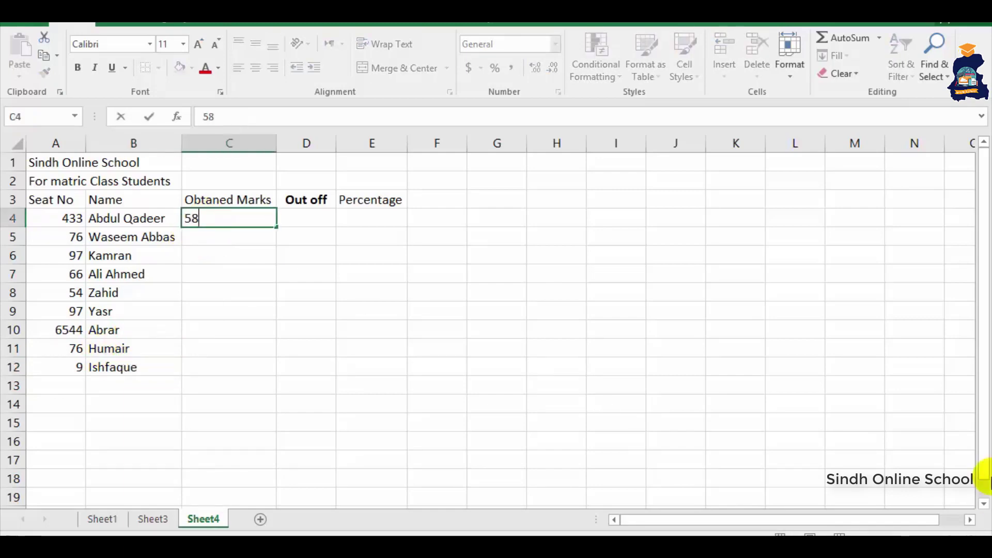
pyautogui.press('Return')
pyautogui.write('612')
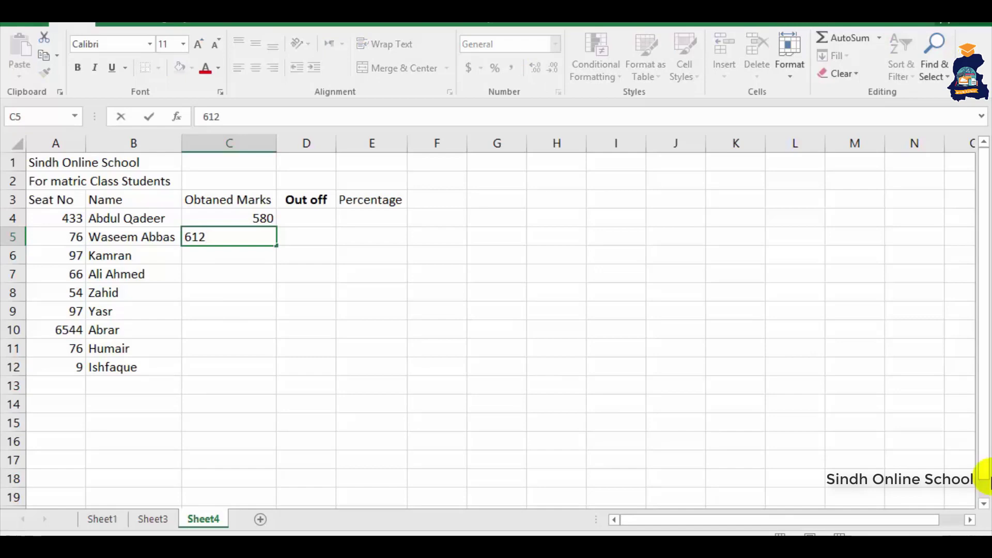
pyautogui.press('Return')
pyautogui.write('600')
pyautogui.press('Return')
pyautogui.write('56')
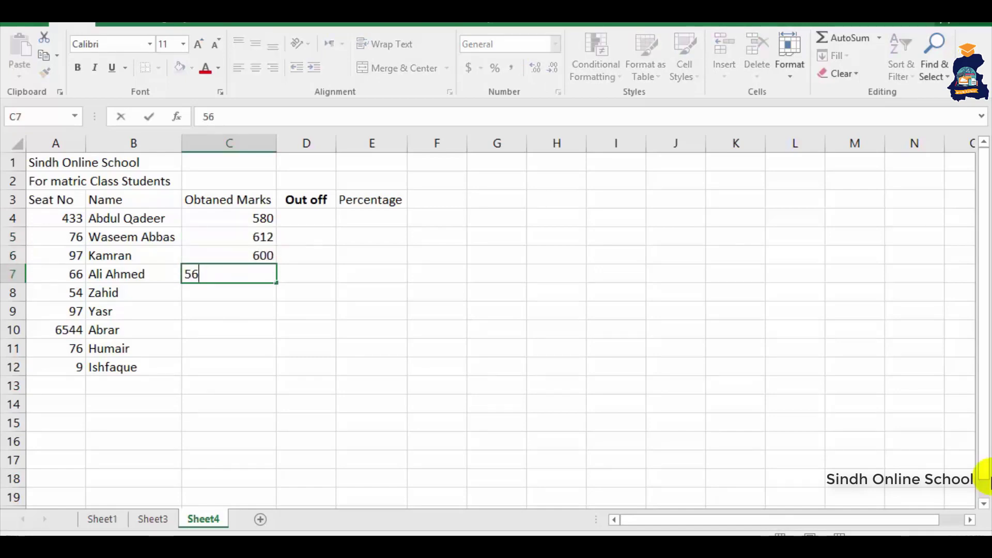
pyautogui.write('3')
pyautogui.press('Return')
pyautogui.write('458')
pyautogui.press('Return')
pyautogui.write('541')
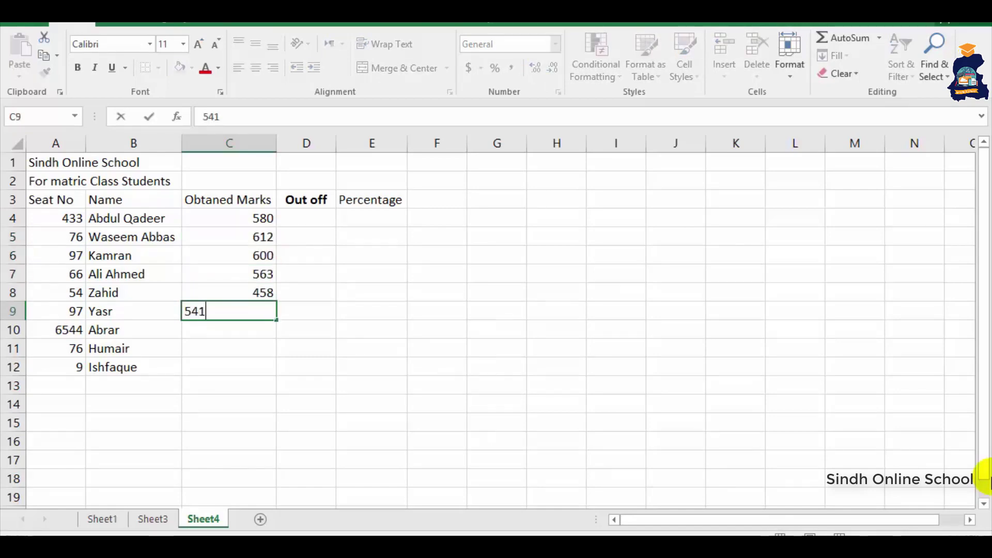
pyautogui.press('Return')
pyautogui.write('562')
pyautogui.press('Return')
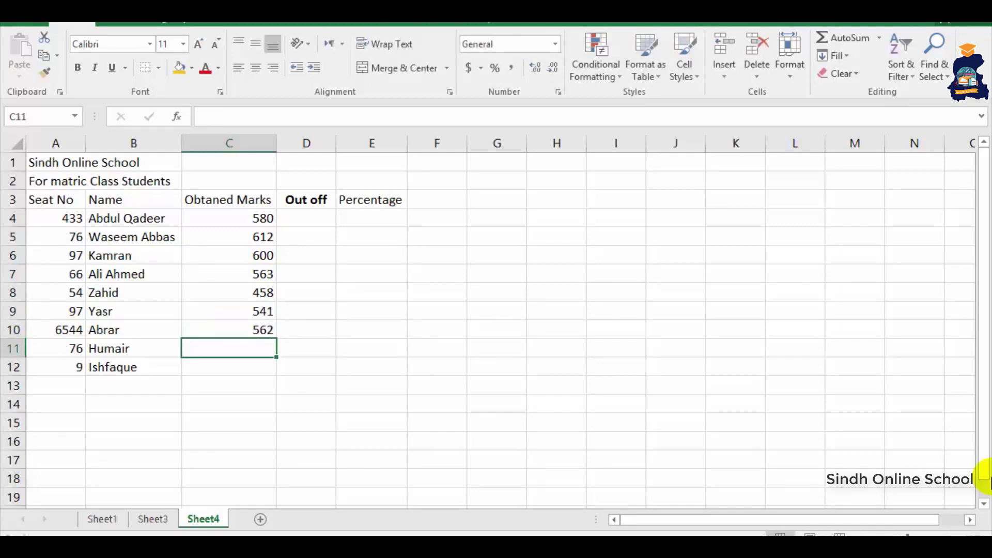
pyautogui.write('500')
pyautogui.press('Return')
pyautogui.write('51')
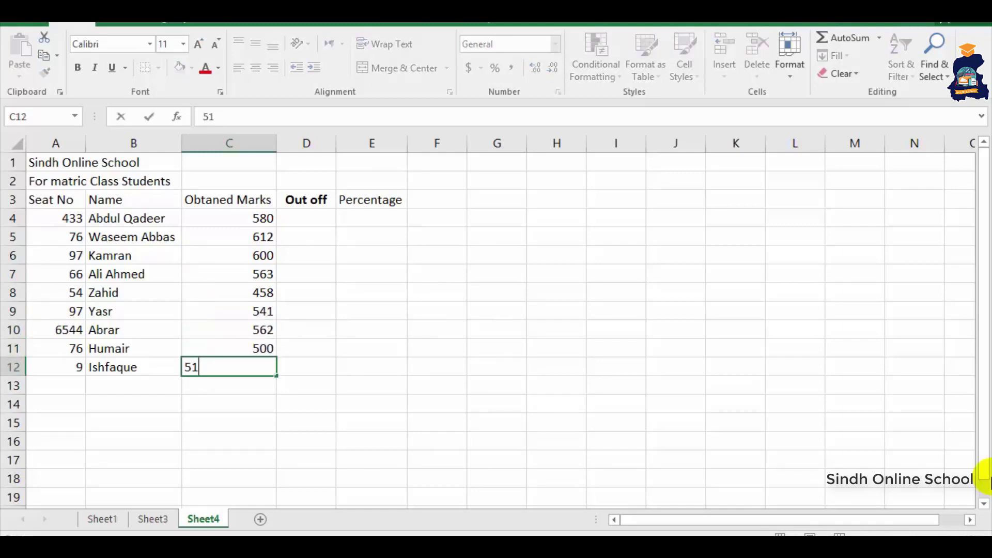
pyautogui.write('3')
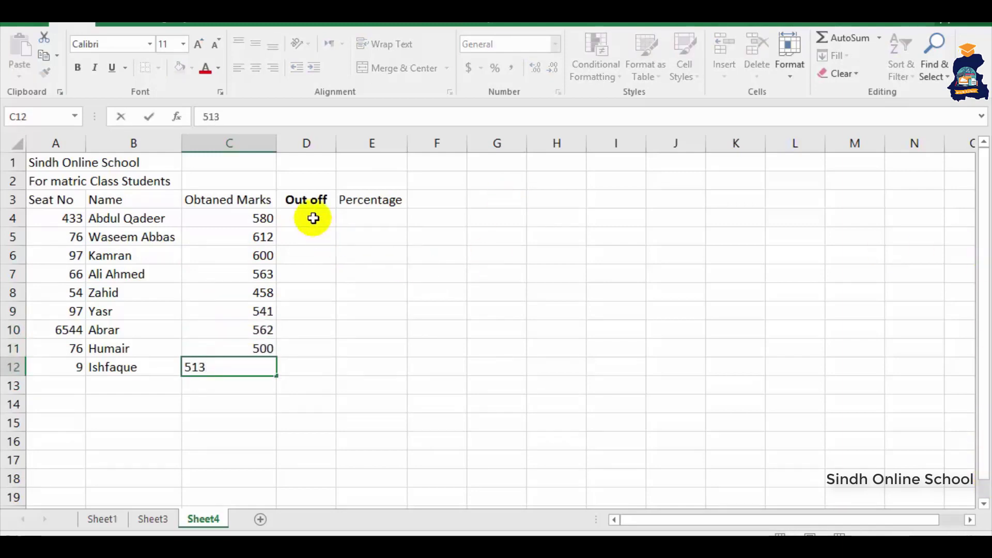
# - Enter 850 in D4 and fill it down to D12 as the Out off value
pyautogui.click(314, 218)
pyautogui.write('850')
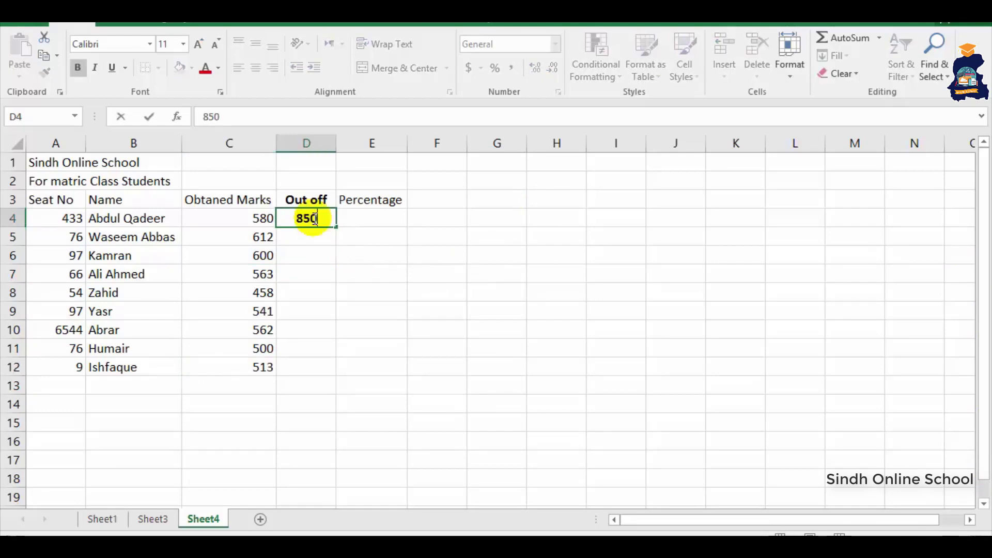
pyautogui.press('Return')
pyautogui.click(333, 217)
pyautogui.moveTo(336, 227); pyautogui.dragTo(335, 374)
pyautogui.click(376, 223)
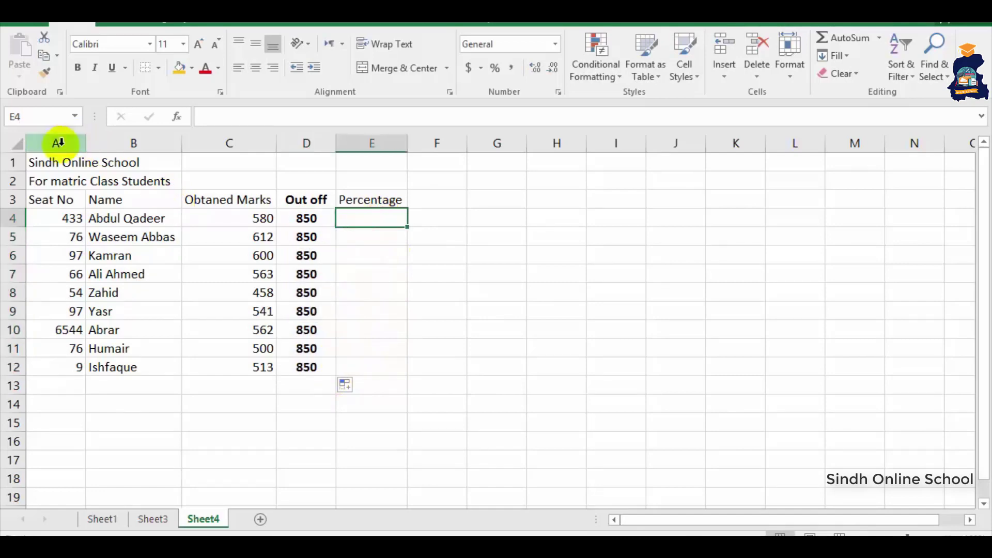
# - Merge and centre the title across A1:E1, make it bold, Calibri Light, and larger
pyautogui.moveTo(39, 161); pyautogui.dragTo(379, 164)
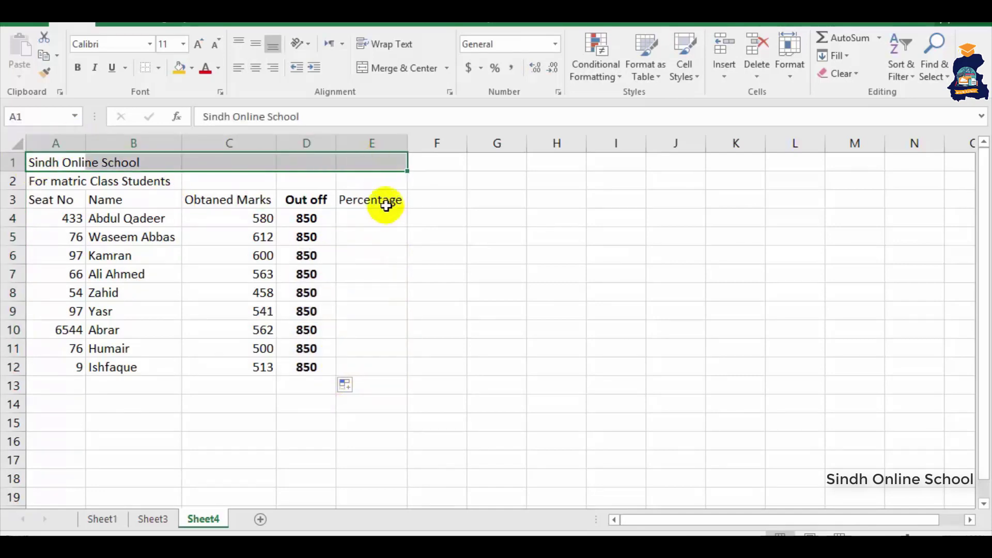
pyautogui.click(385, 68)
pyautogui.click(79, 67)
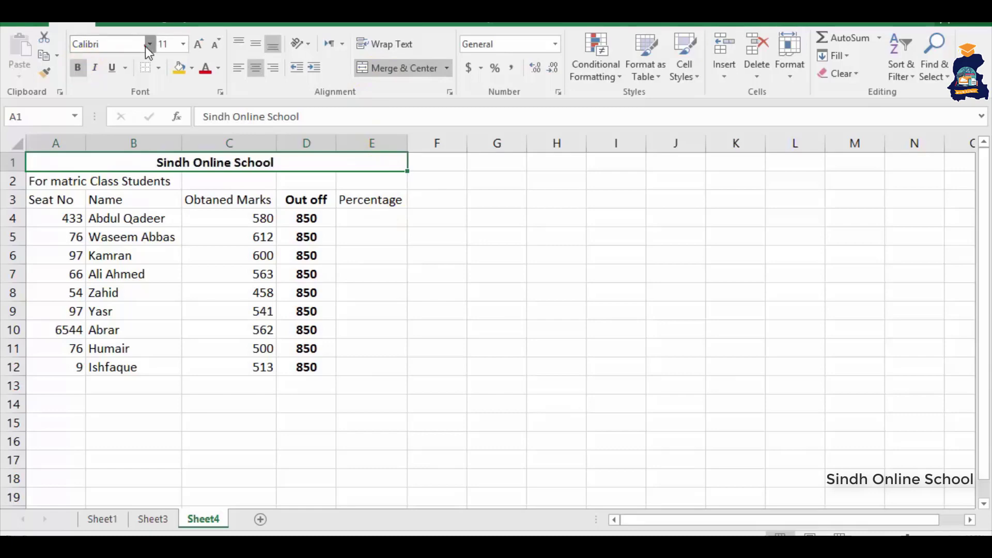
pyautogui.click(149, 45)
pyautogui.click(114, 80)
pyautogui.click(199, 44)
pyautogui.click(199, 45)
pyautogui.click(199, 45)
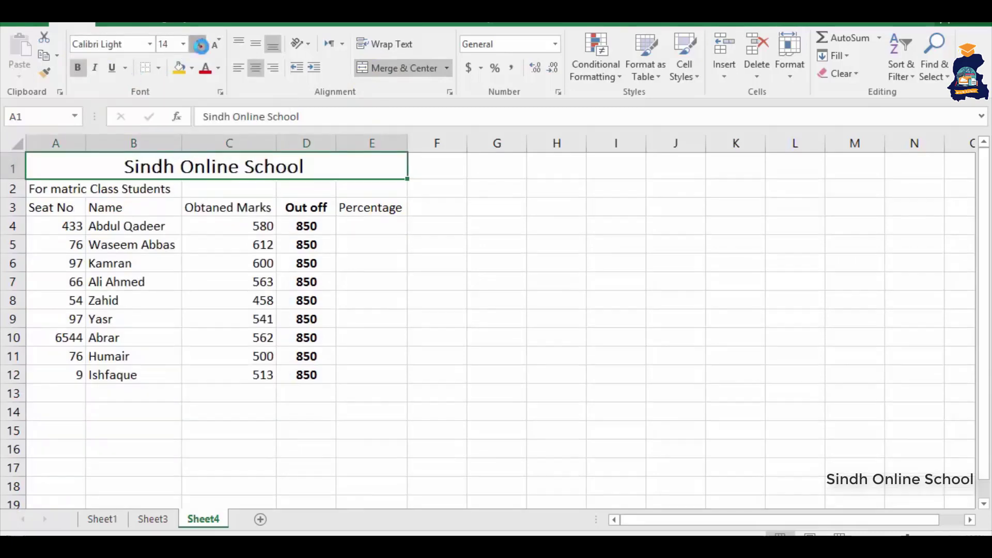
pyautogui.click(199, 45)
pyautogui.click(199, 44)
pyautogui.click(199, 44)
# - Merge, centre and bold the subtitle across A2:E2, then enlarge the title to size 26
pyautogui.moveTo(49, 198); pyautogui.dragTo(357, 200)
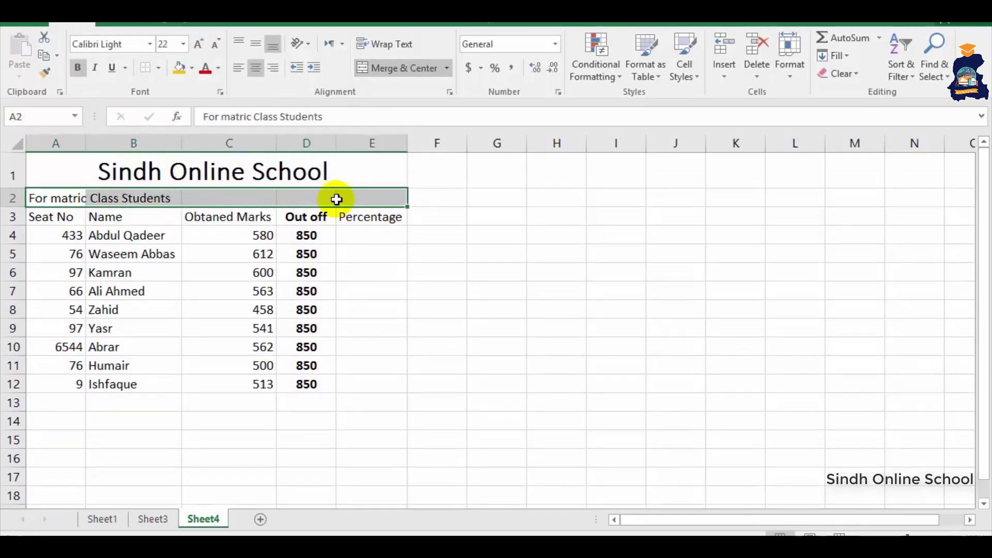
pyautogui.click(78, 67)
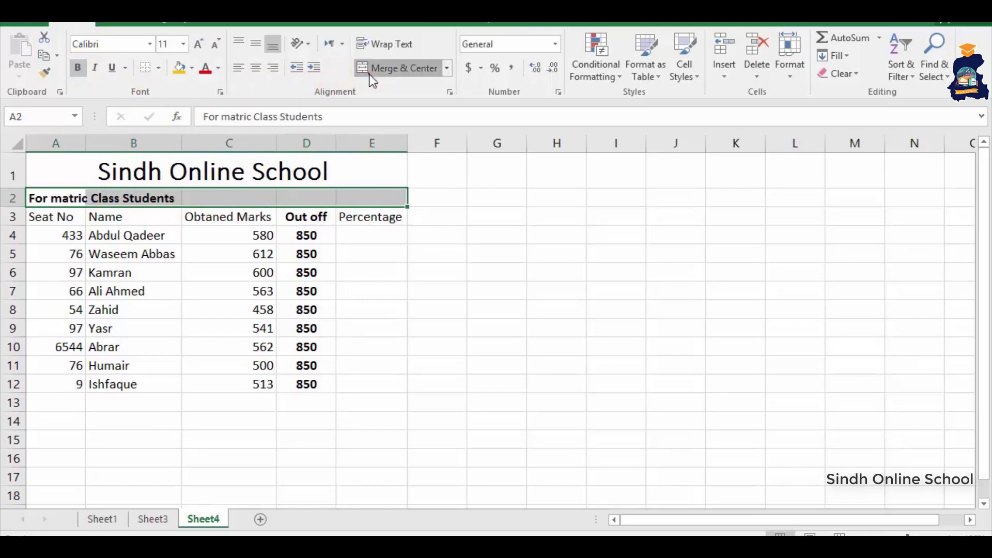
pyautogui.click(392, 68)
pyautogui.click(162, 175)
pyautogui.click(78, 69)
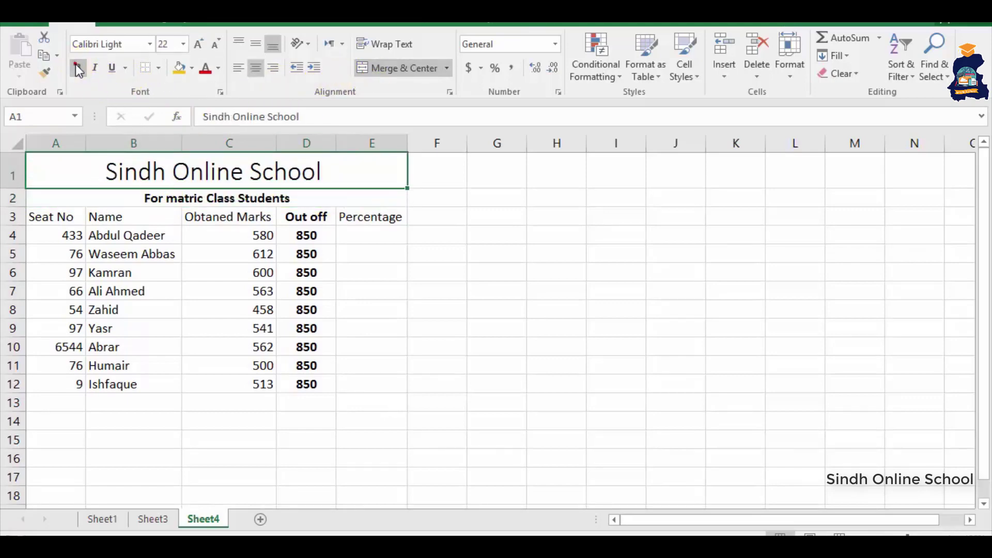
pyautogui.click(78, 68)
pyautogui.click(198, 43)
pyautogui.click(198, 43)
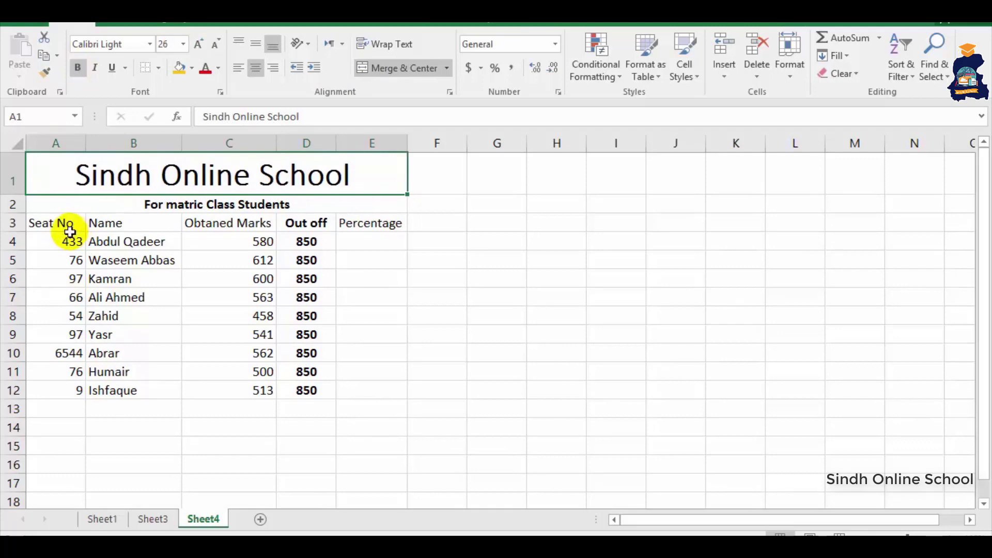
# - Centre the table A3:E12, bold the header row, and enlarge the subtitle to size 14
pyautogui.moveTo(65, 228)
pyautogui.mouseDown()
pyautogui.moveTo(339, 270)
pyautogui.moveTo(357, 391)
pyautogui.mouseUp()
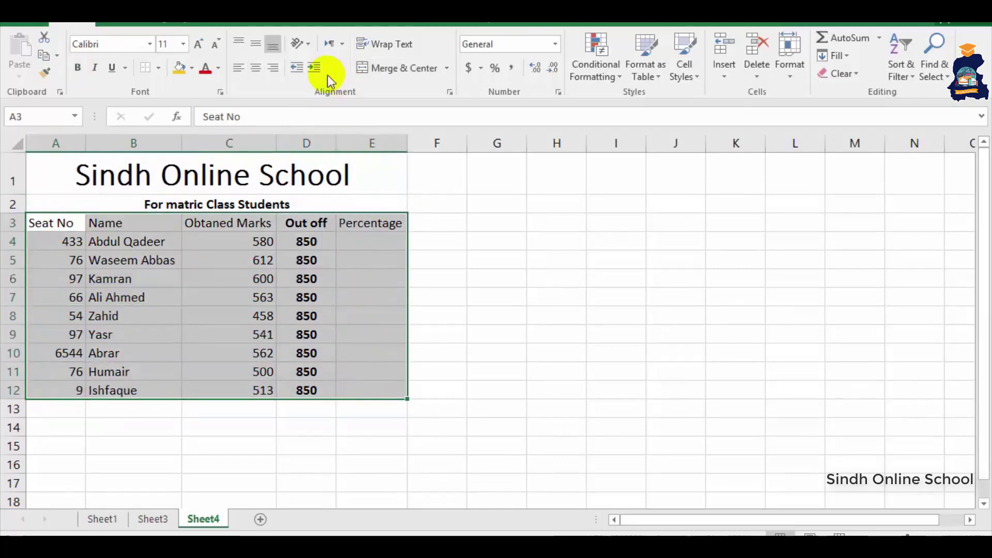
pyautogui.click(256, 69)
pyautogui.click(289, 241)
pyautogui.moveTo(67, 222); pyautogui.dragTo(375, 222)
pyautogui.click(78, 68)
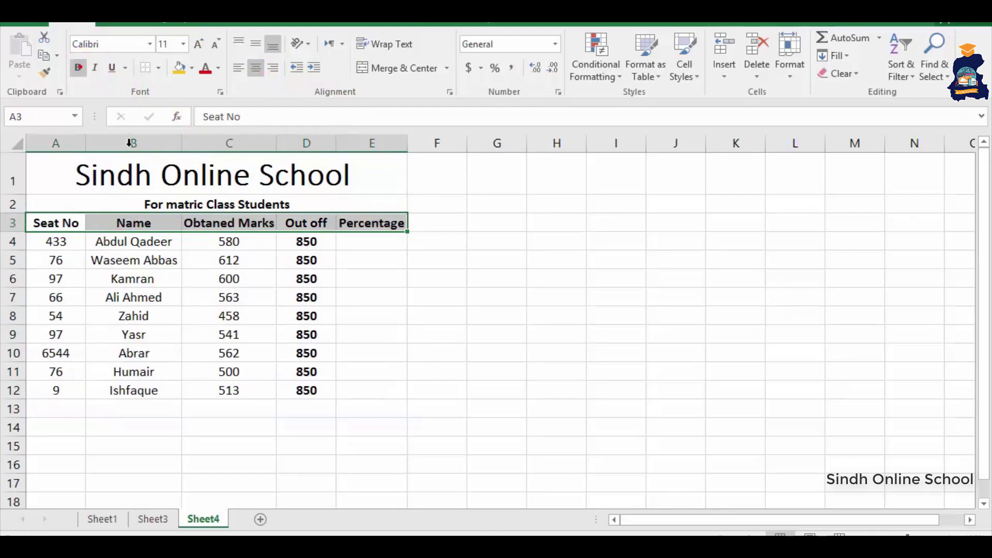
pyautogui.click(156, 199)
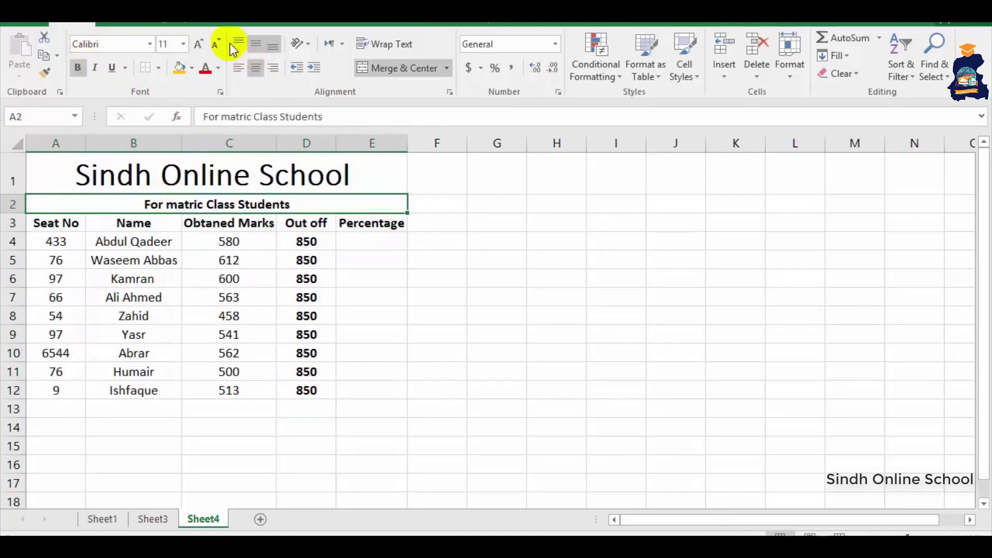
pyautogui.click(198, 44)
pyautogui.click(198, 43)
pyautogui.click(377, 248)
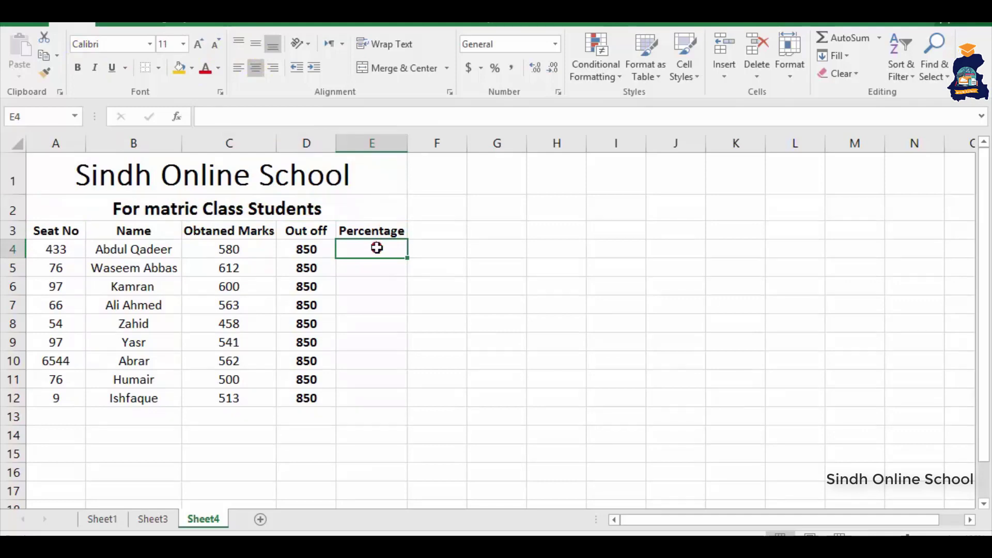
# - Enter the percentage formula =C4*100/D4 in E4
pyautogui.click(377, 248)
pyautogui.write('=')
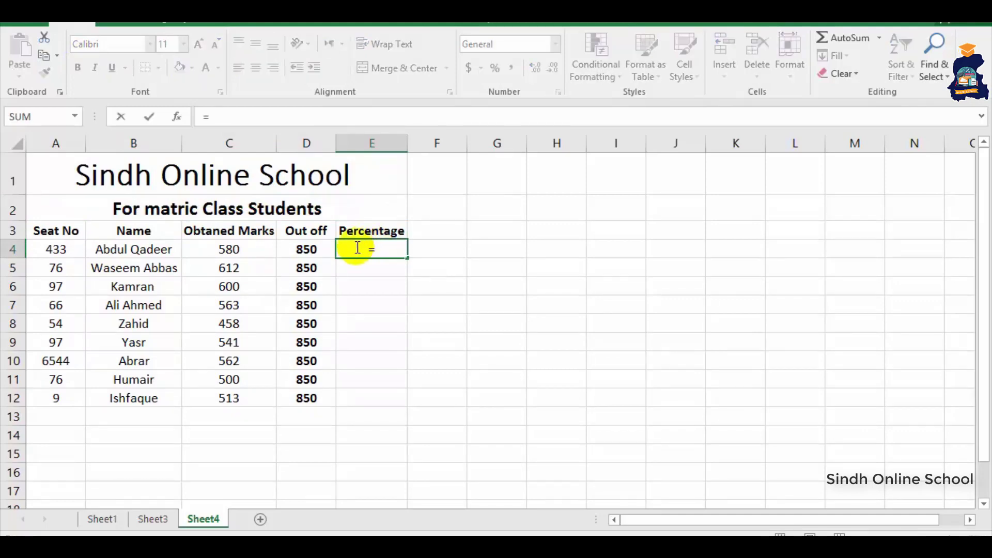
pyautogui.click(217, 252)
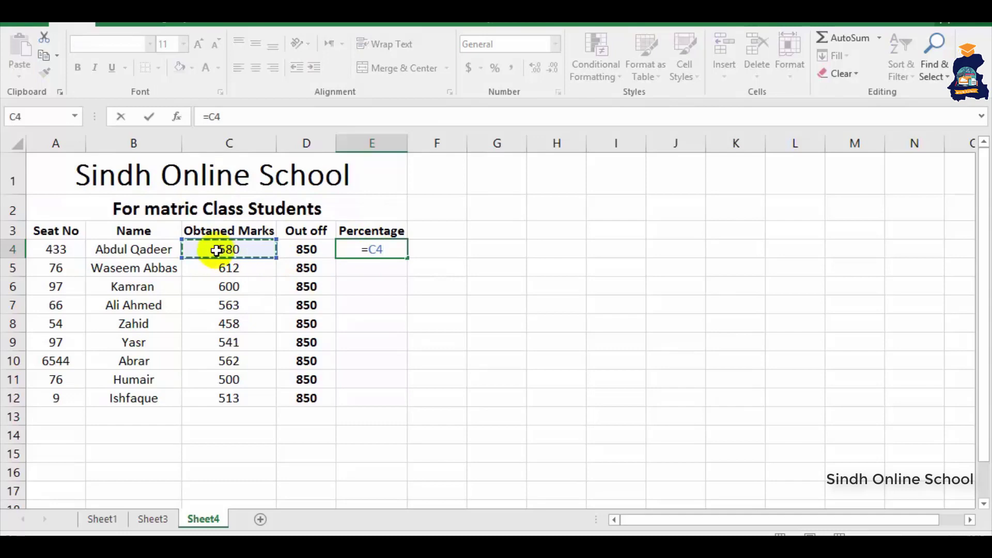
pyautogui.write('*')
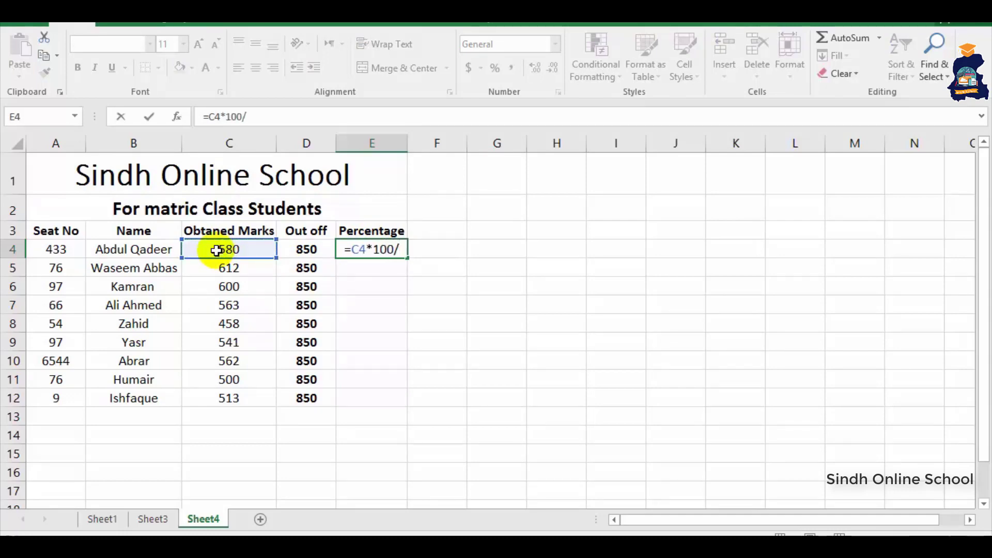
pyautogui.write('100/')
pyautogui.click(287, 249)
pyautogui.press('Return')
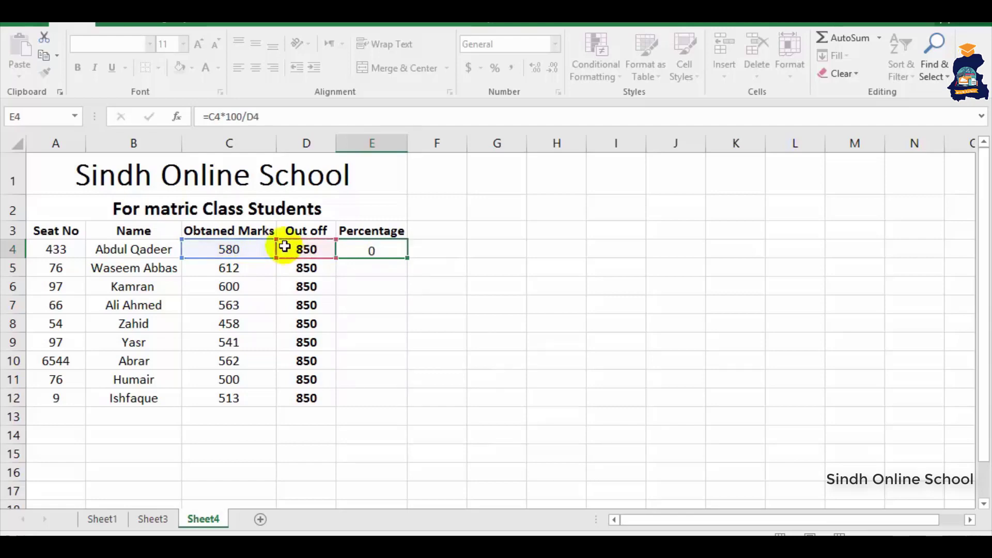
# - Enter =C5*100/D5 in E5 and fill it down to E12
pyautogui.write('=')
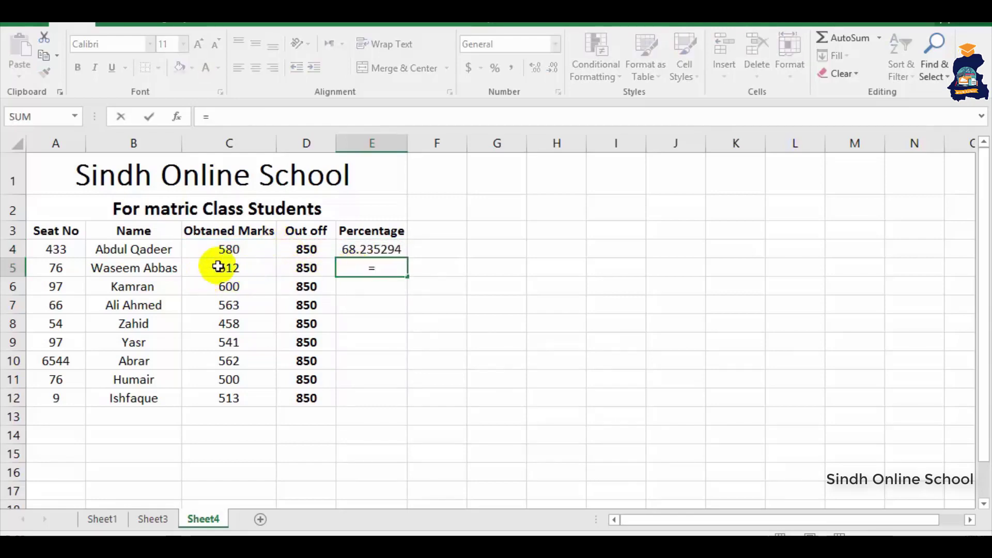
pyautogui.click(212, 269)
pyautogui.write('*')
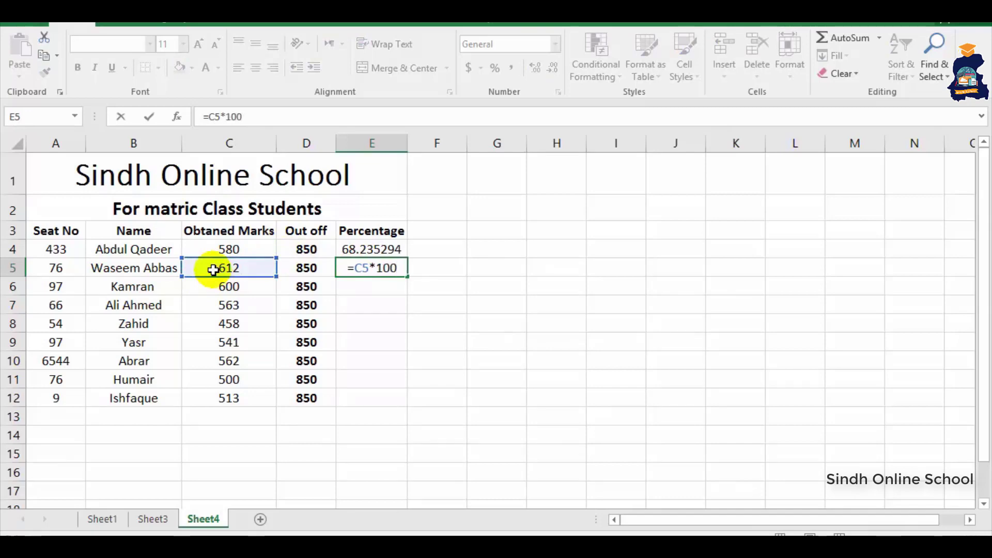
pyautogui.write('100/')
pyautogui.click(285, 267)
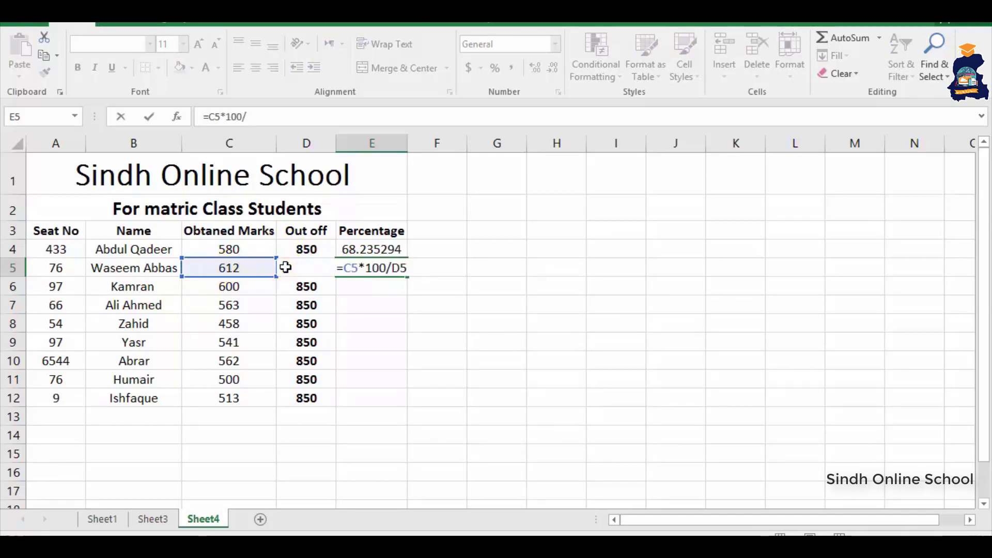
pyautogui.press('Return')
pyautogui.click(377, 268)
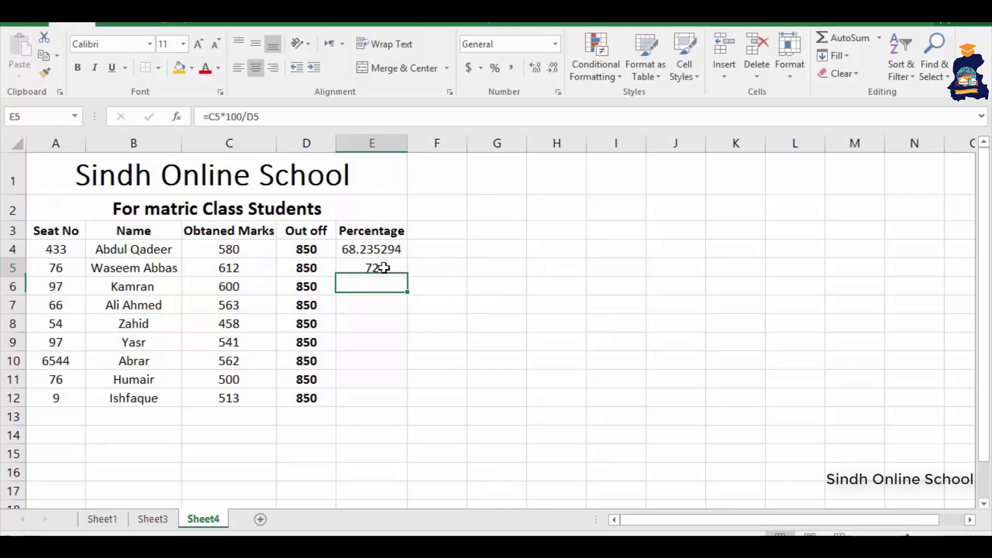
pyautogui.moveTo(408, 278); pyautogui.dragTo(386, 408)
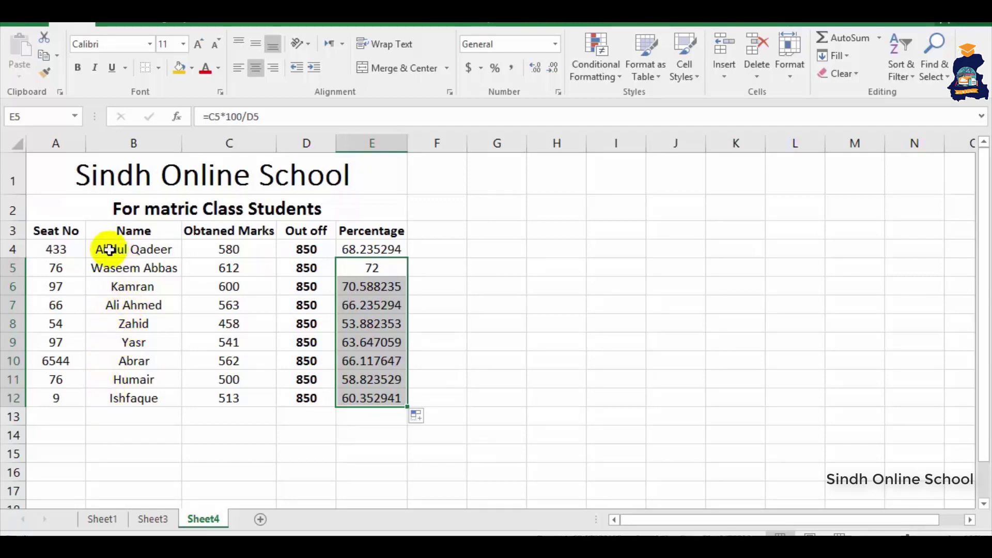
pyautogui.moveTo(104, 250); pyautogui.dragTo(104, 398)
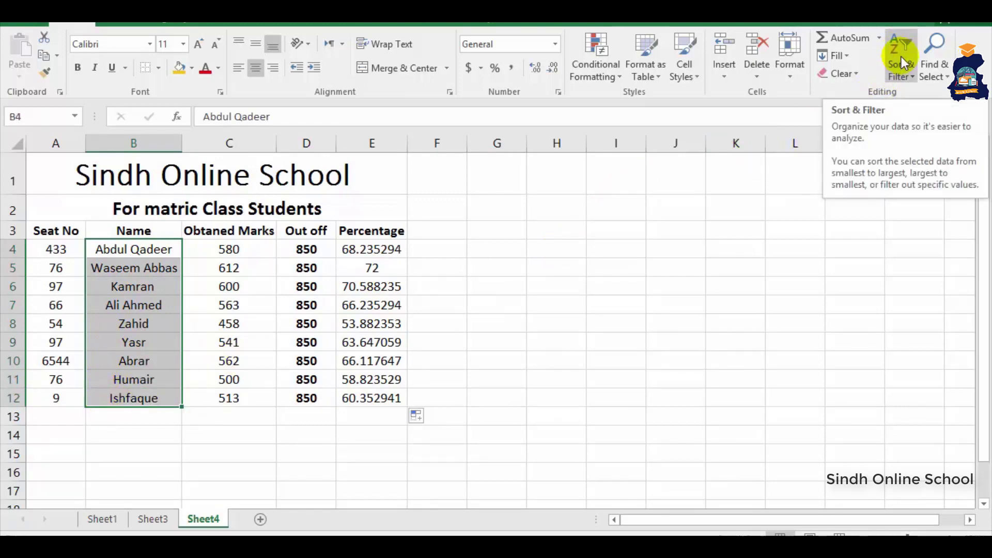
# - Sort only the selected Name column A to Z after a merged-cells error
pyautogui.click(901, 57)
pyautogui.click(908, 107)
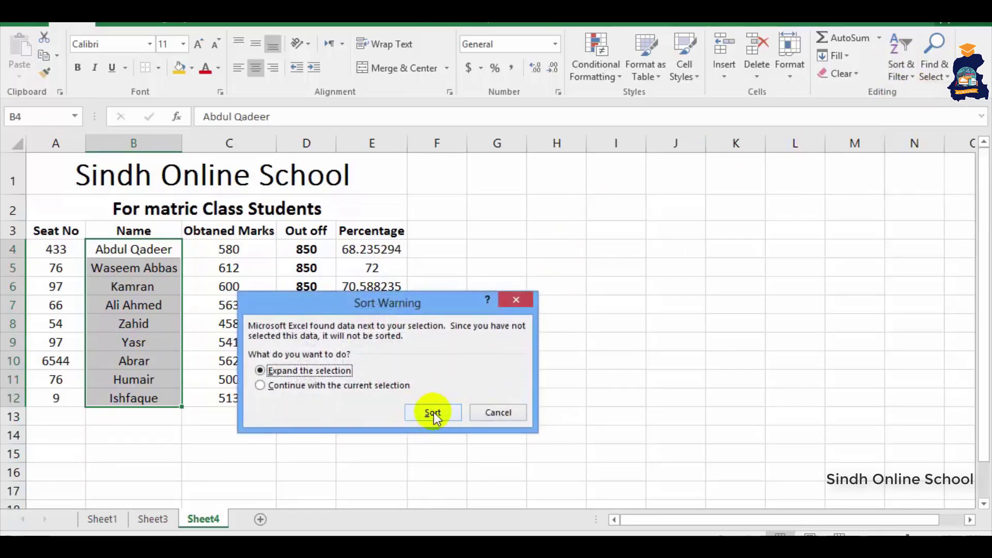
pyautogui.click(433, 413)
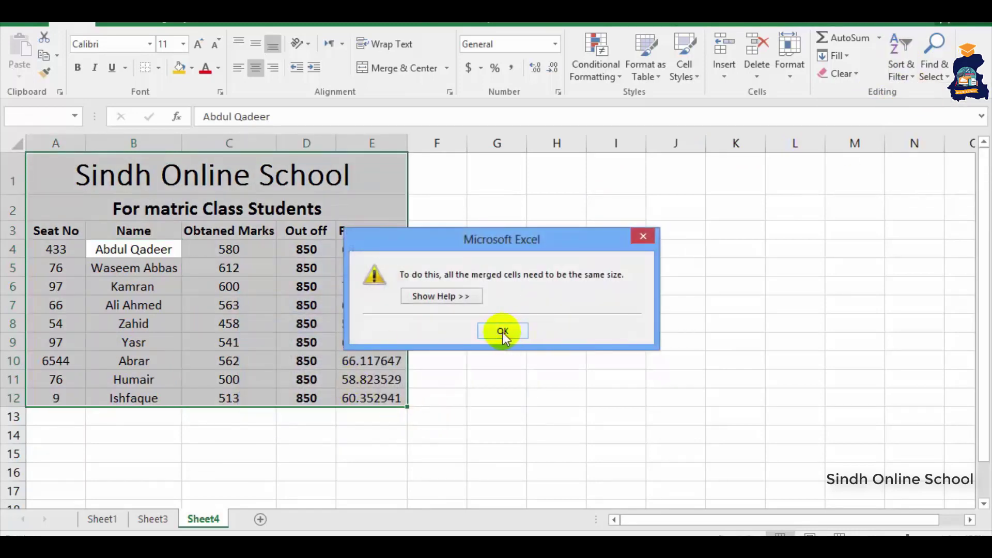
pyautogui.click(503, 332)
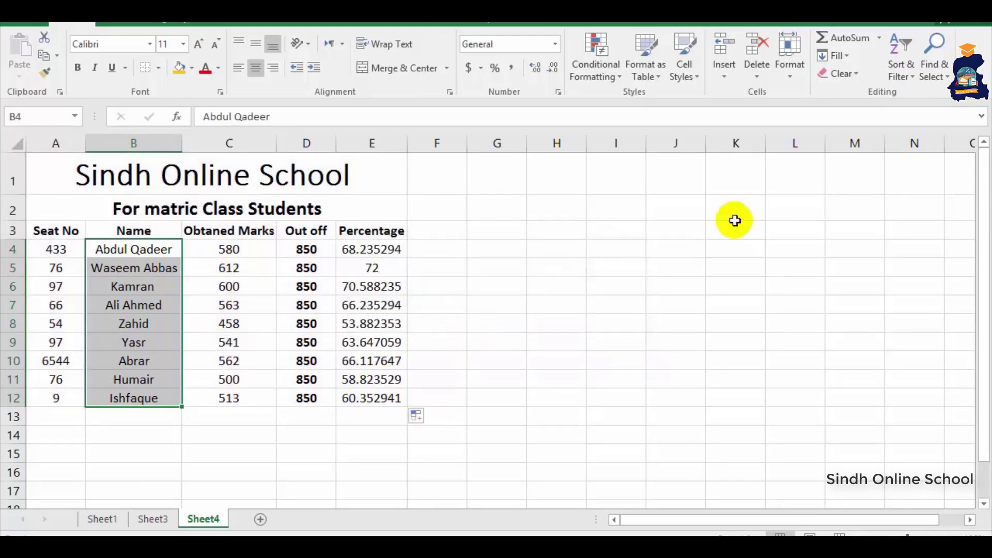
pyautogui.click(898, 59)
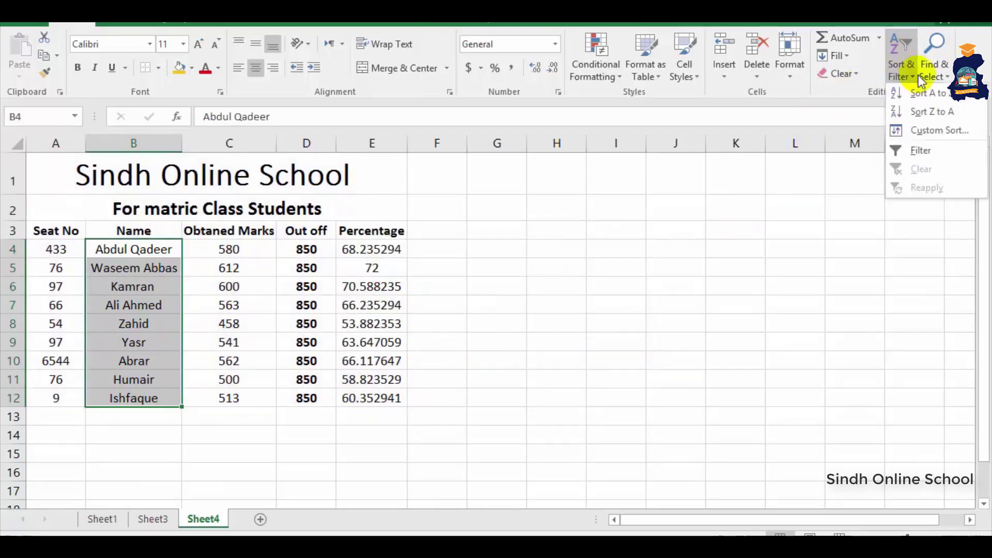
pyautogui.click(930, 94)
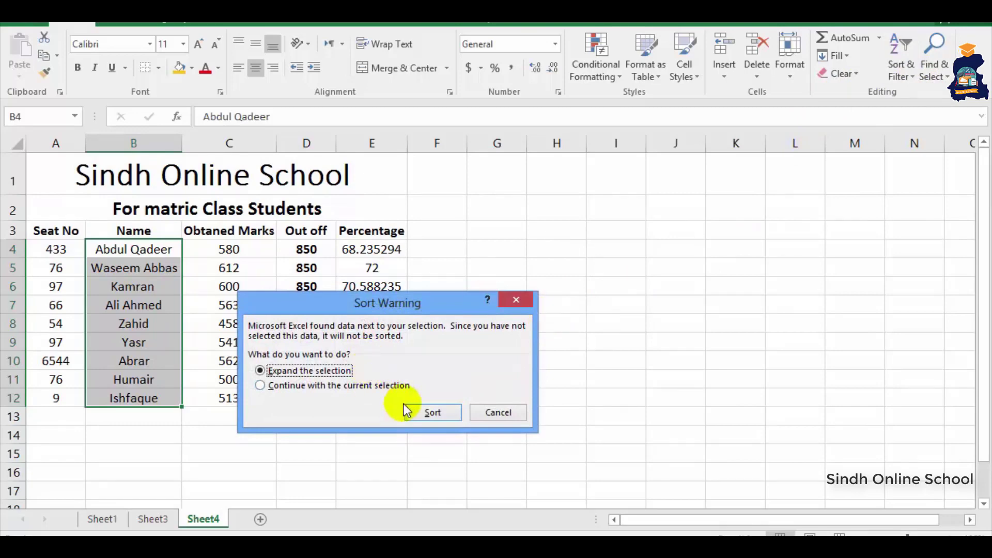
pyautogui.click(316, 386)
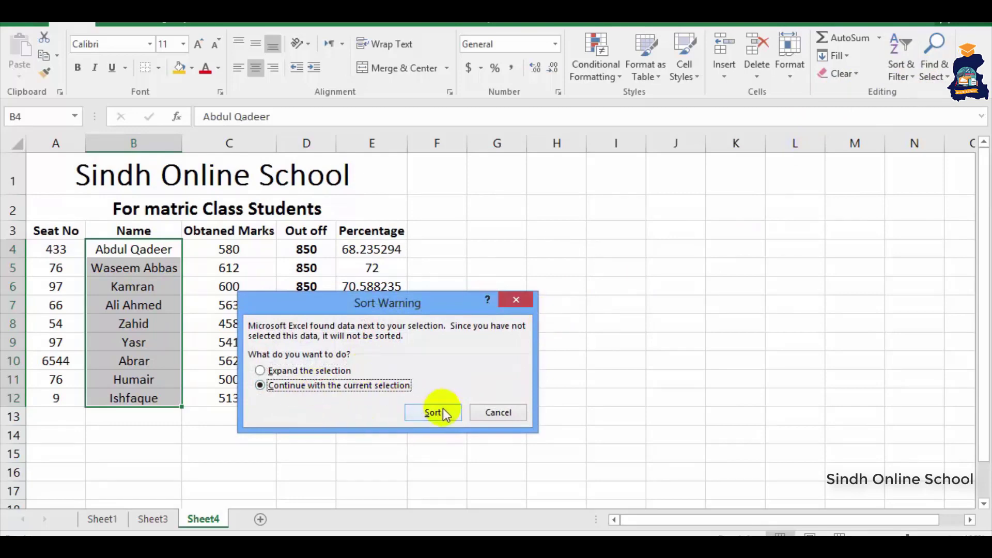
pyautogui.click(431, 412)
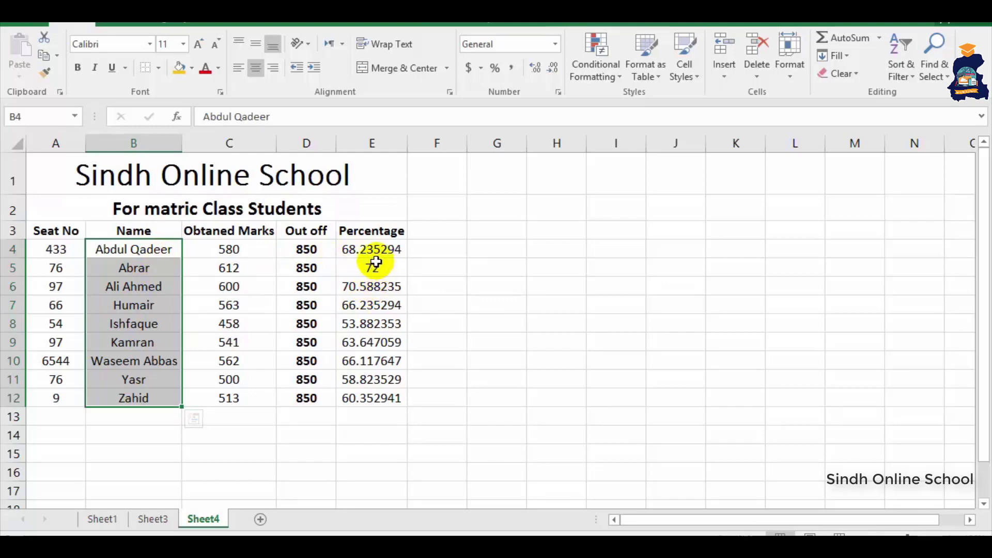
# - Undo the names-only sort and sort A4:E12 by Seat No, smallest to largest
pyautogui.hotkey('ctrl', 'z')
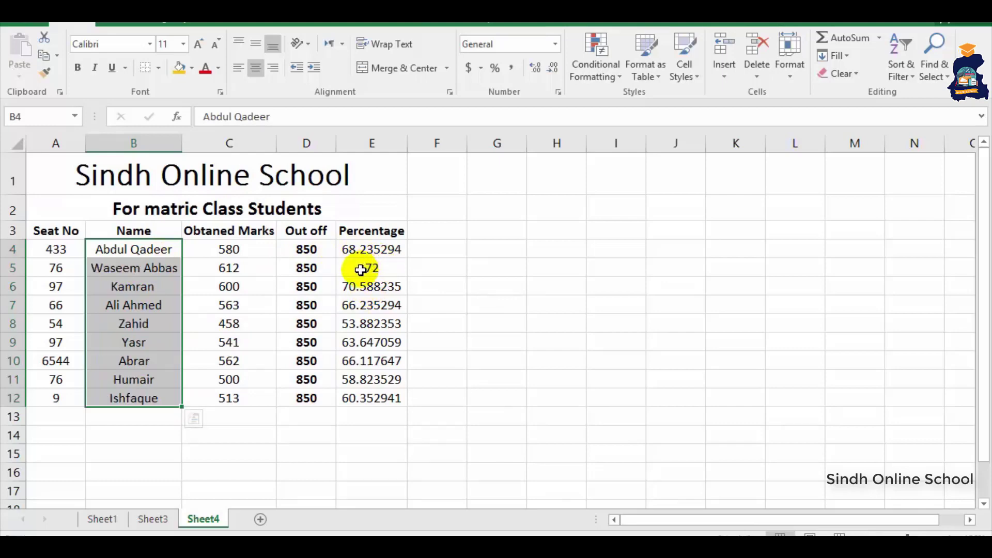
pyautogui.click(130, 285)
pyautogui.click(56, 250)
pyautogui.moveTo(56, 250); pyautogui.dragTo(359, 395)
pyautogui.click(902, 52)
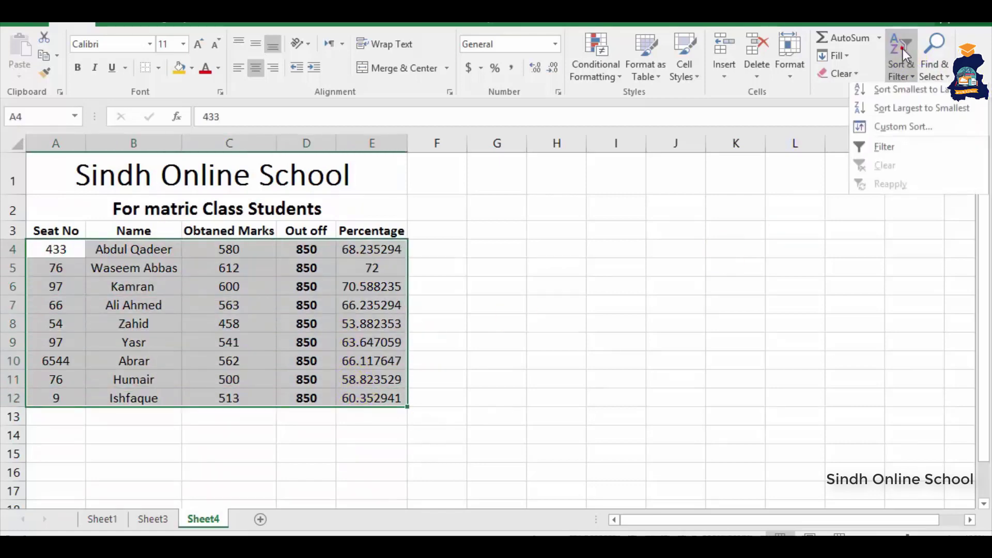
pyautogui.click(890, 91)
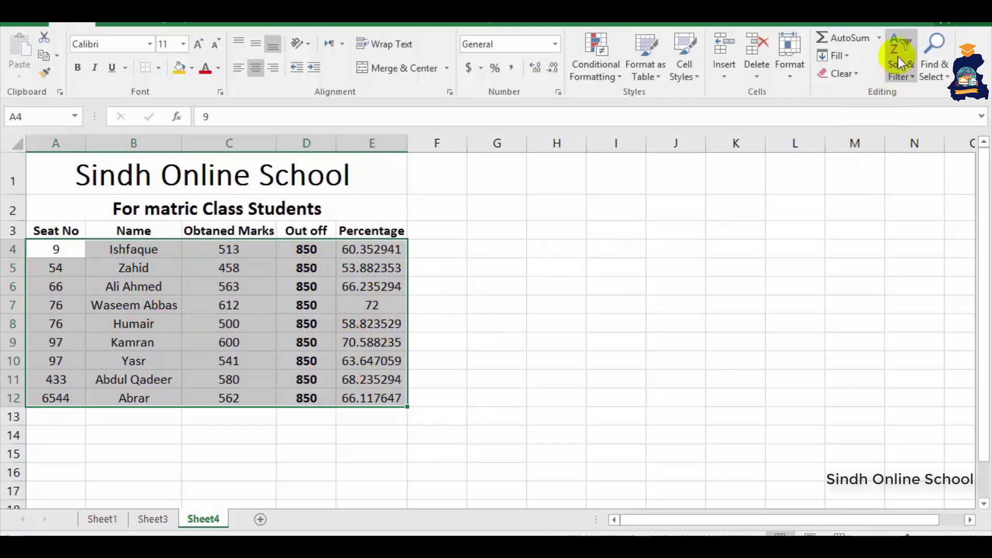
pyautogui.click(439, 360)
# - Apply a Thick Outside Border around the title and header rows A1:E3
pyautogui.moveTo(98, 170); pyautogui.dragTo(101, 228)
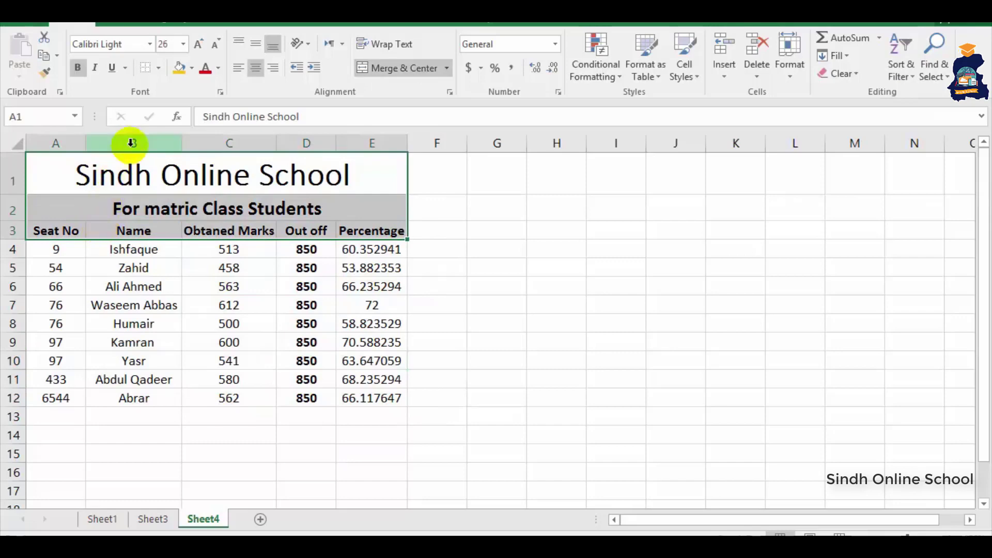
pyautogui.click(158, 68)
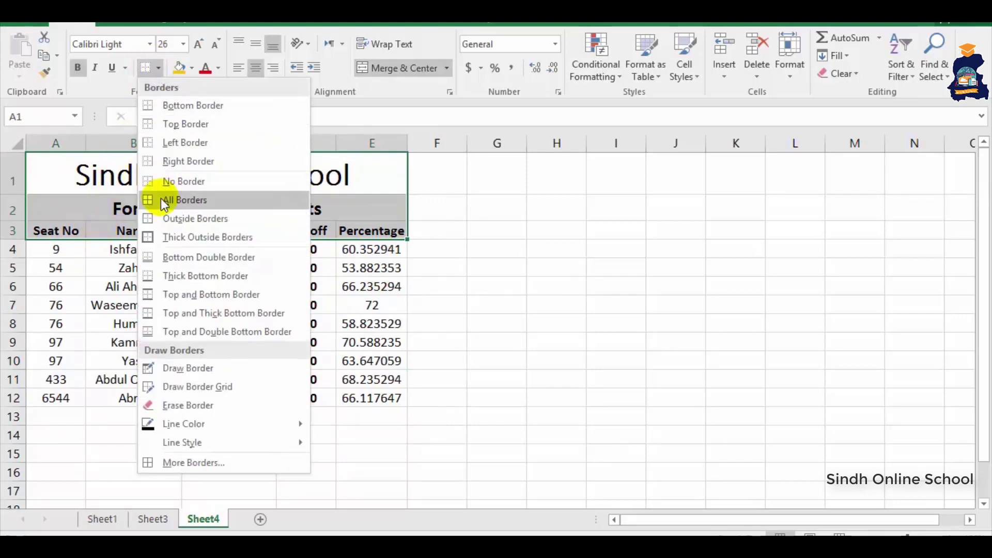
pyautogui.click(171, 237)
pyautogui.click(516, 282)
# - Apply All Borders to the student data range A4:E12
pyautogui.moveTo(77, 250); pyautogui.dragTo(361, 394)
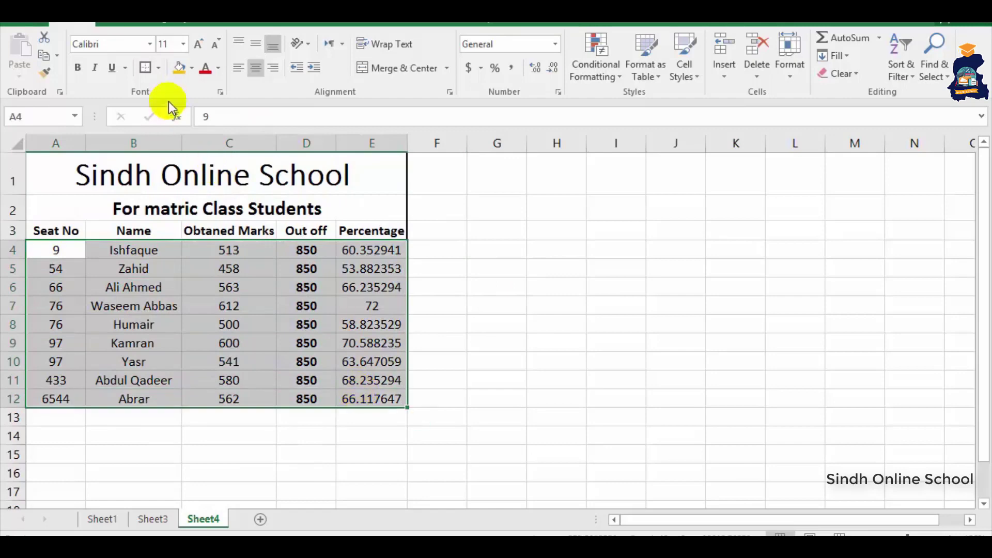
pyautogui.click(157, 68)
pyautogui.click(157, 204)
pyautogui.click(503, 338)
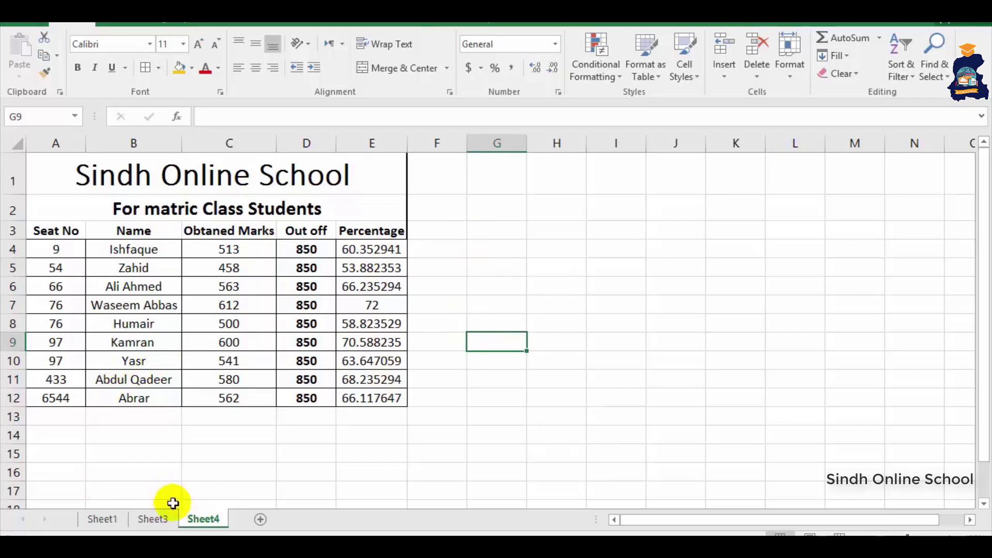
# - Password-protect Sheet4 and verify that editing a cell is blocked
pyautogui.rightClick(212, 516)
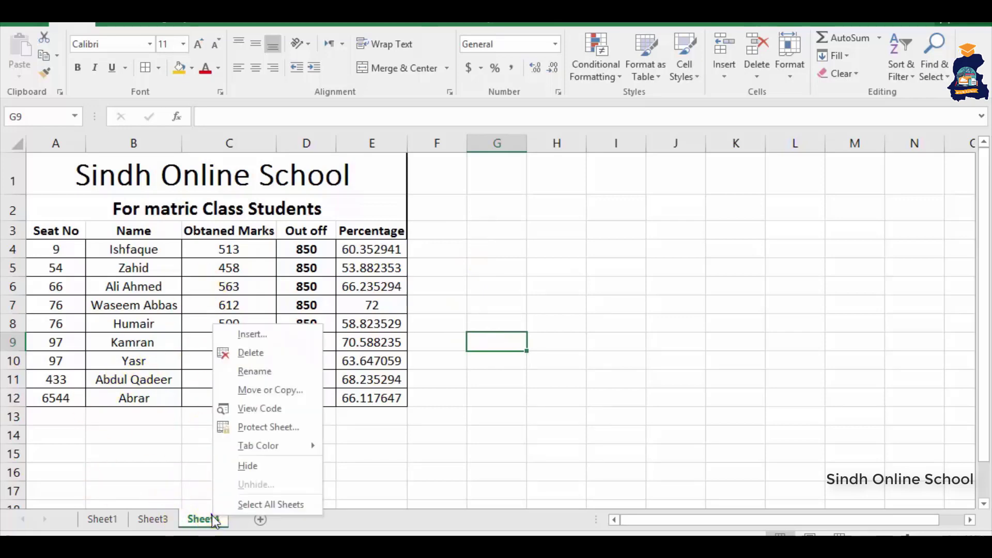
pyautogui.click(246, 427)
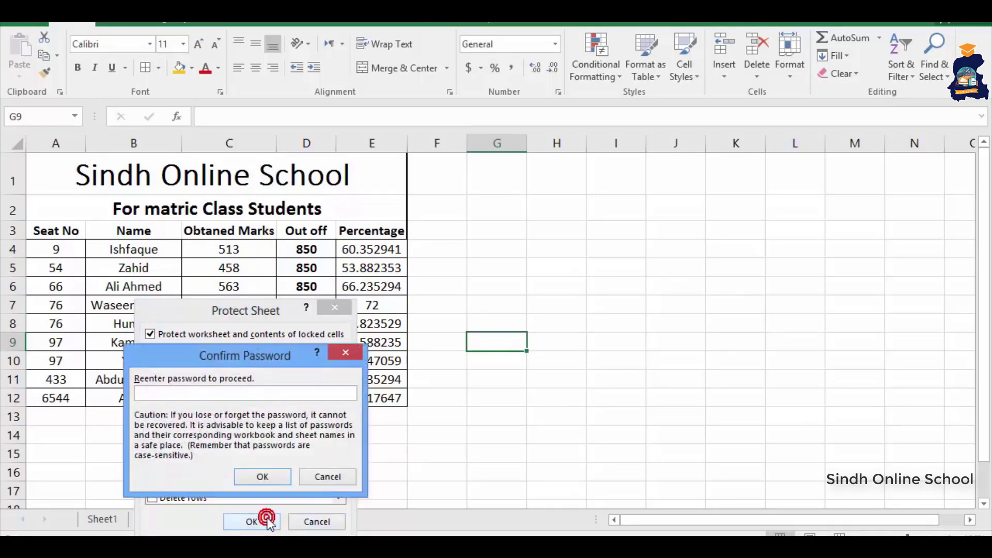
pyautogui.click(274, 476)
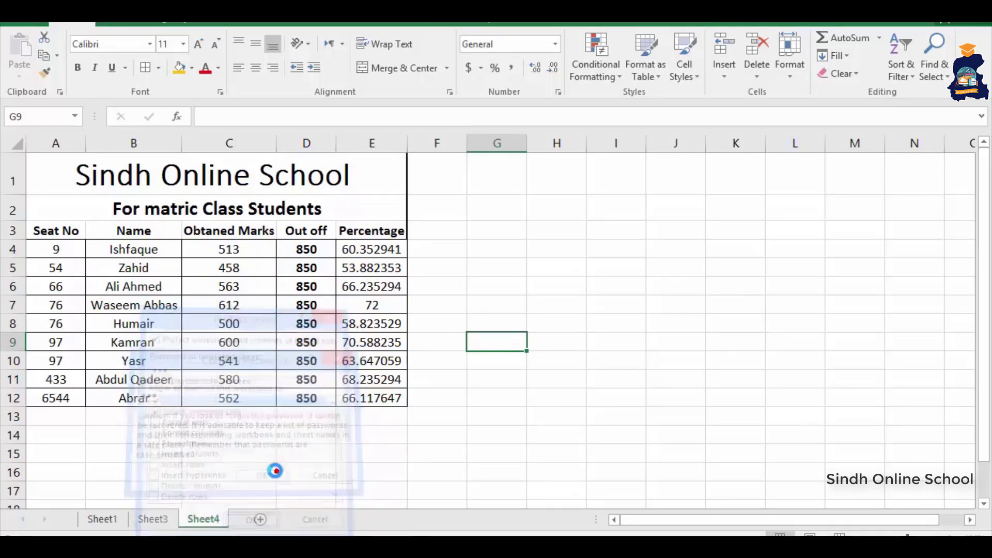
pyautogui.doubleClick(282, 459)
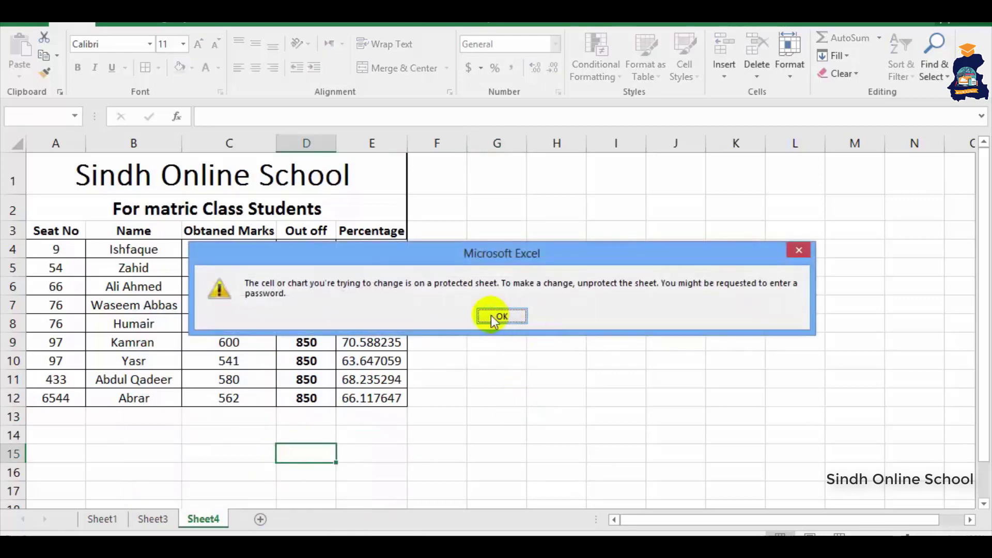
pyautogui.click(490, 315)
# - Unprotect Sheet4 by entering the sheet password
pyautogui.rightClick(207, 520)
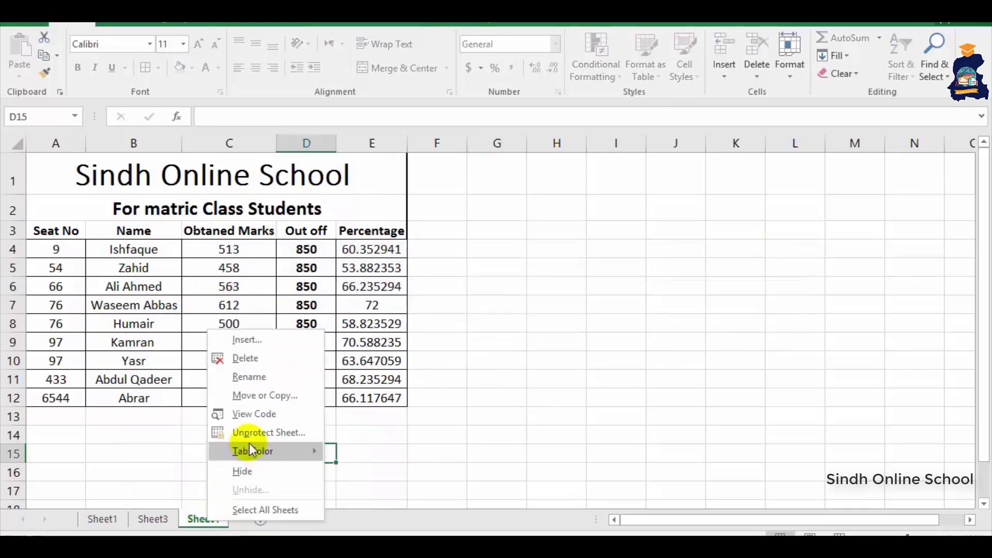
pyautogui.click(264, 433)
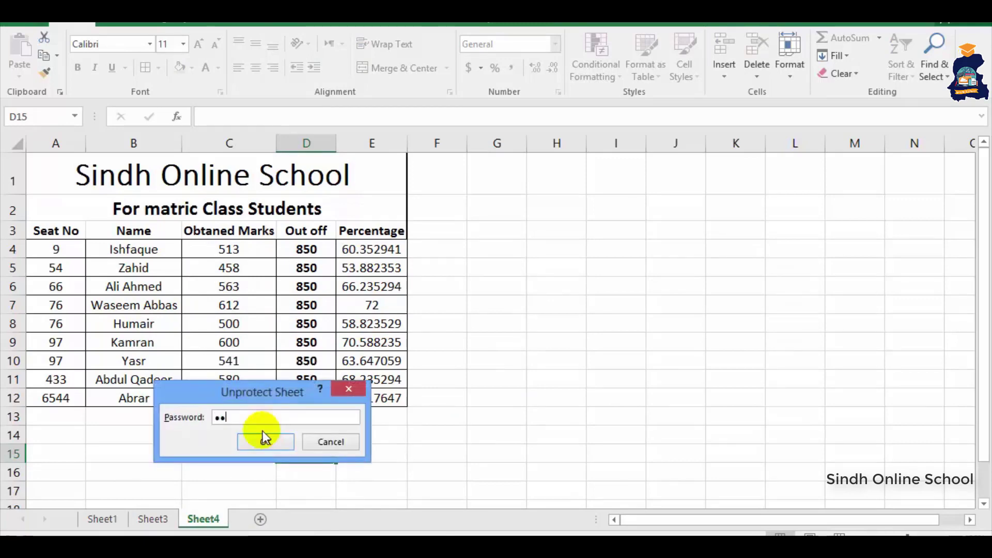
pyautogui.press('BackSpace')
pyautogui.press('BackSpace')
pyautogui.write('123')
pyautogui.click(265, 442)
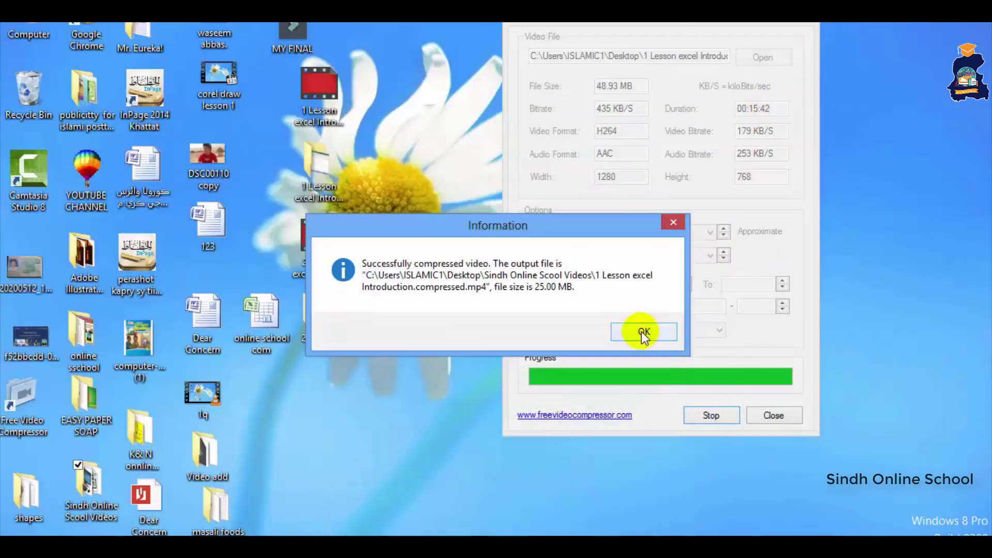
pyautogui.click(642, 333)
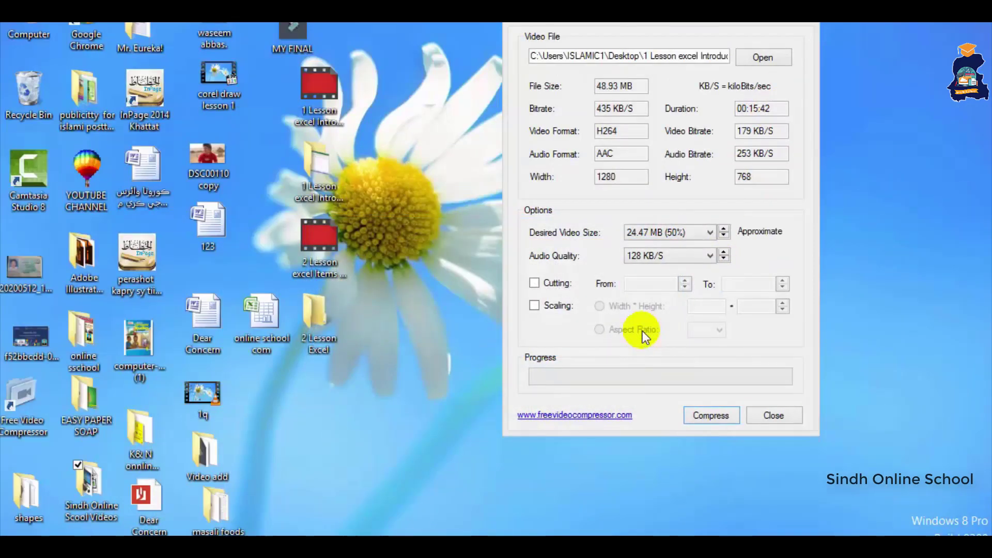